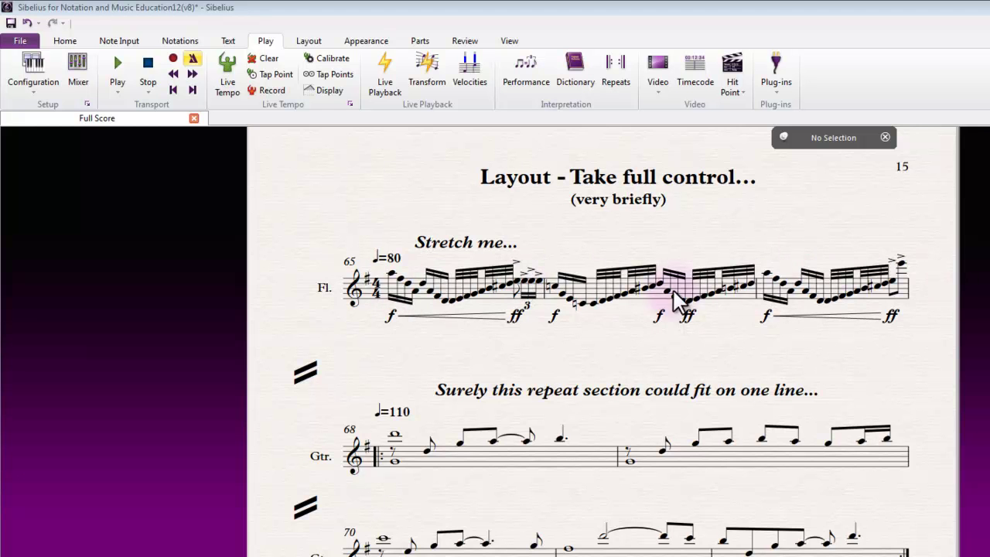
Insert a system break at the barline after bar 66 in the flute part, moving the floating barline inspector out of the way
{"action": "left_click", "coordinate": [758, 292]}
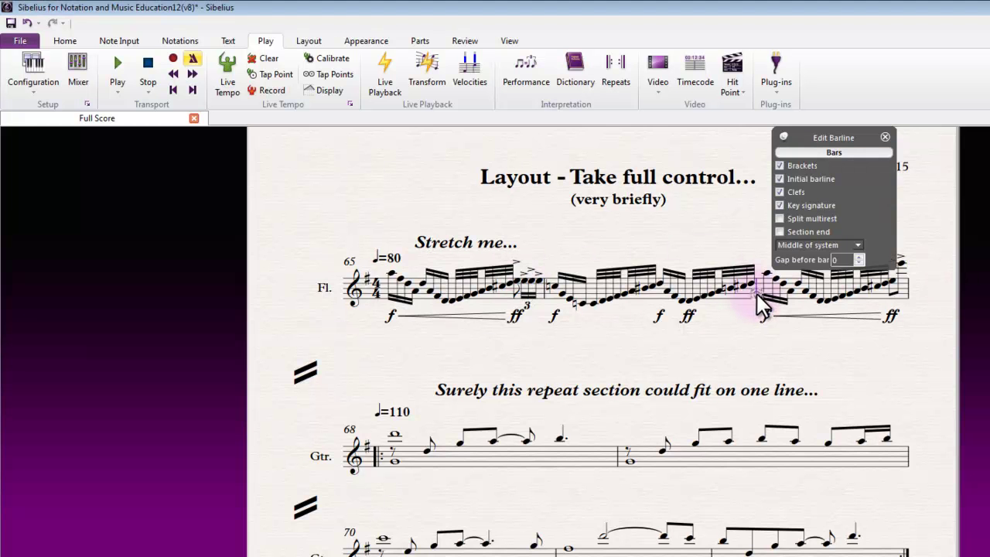
{"action": "left_click_drag", "start_coordinate": [840, 137], "coordinate": [907, 71]}
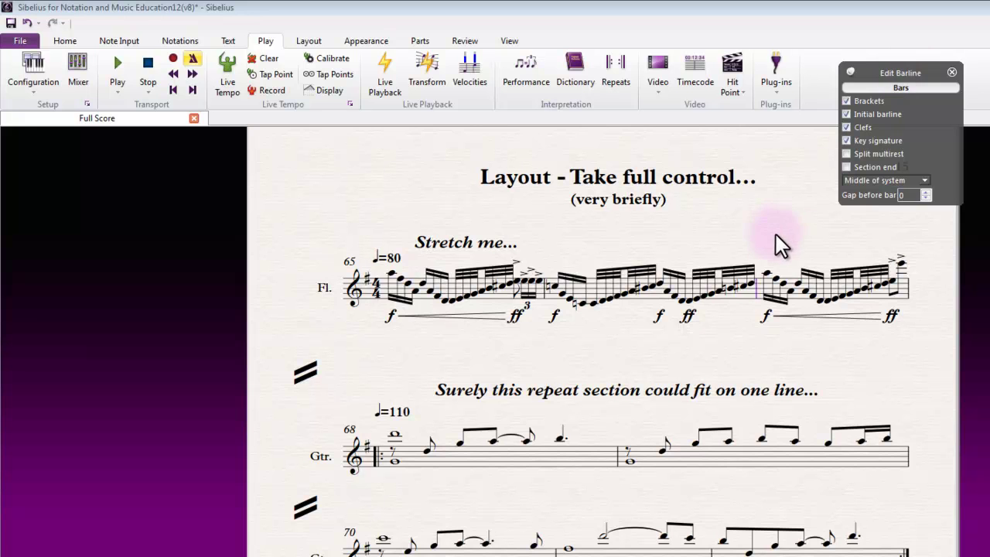
{"action": "left_click", "coordinate": [760, 291]}
{"action": "left_click", "coordinate": [758, 292]}
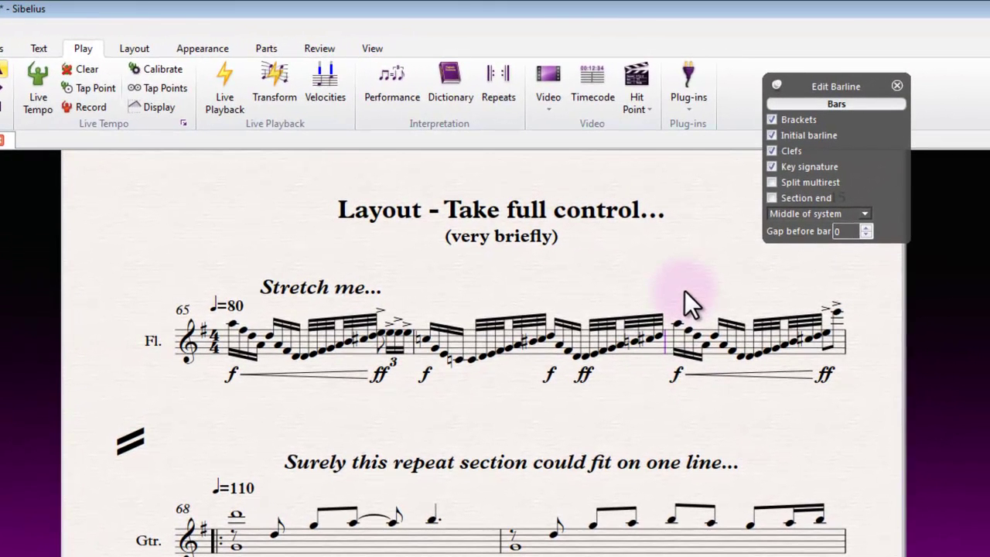
{"action": "left_click", "coordinate": [147, 47]}
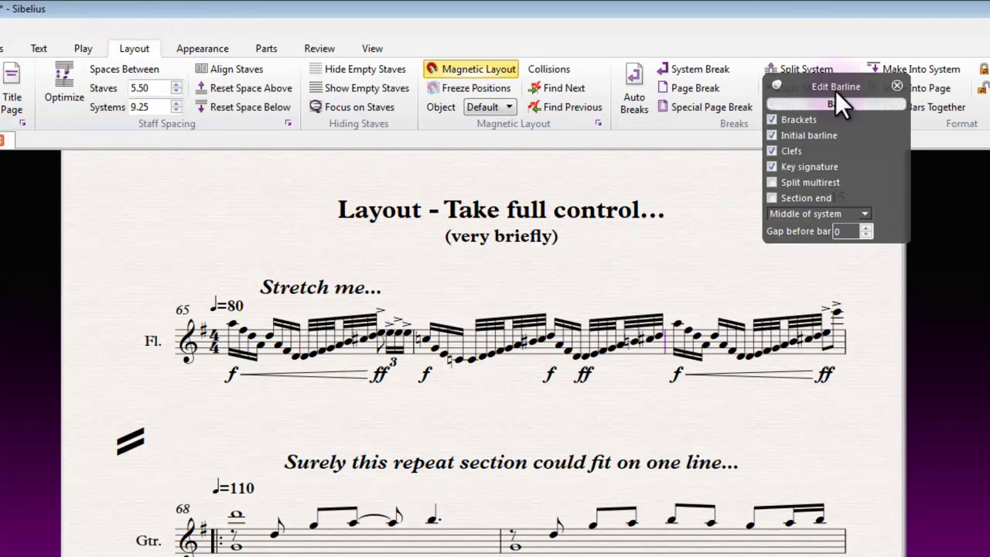
{"action": "left_click_drag", "start_coordinate": [835, 88], "coordinate": [989, 174]}
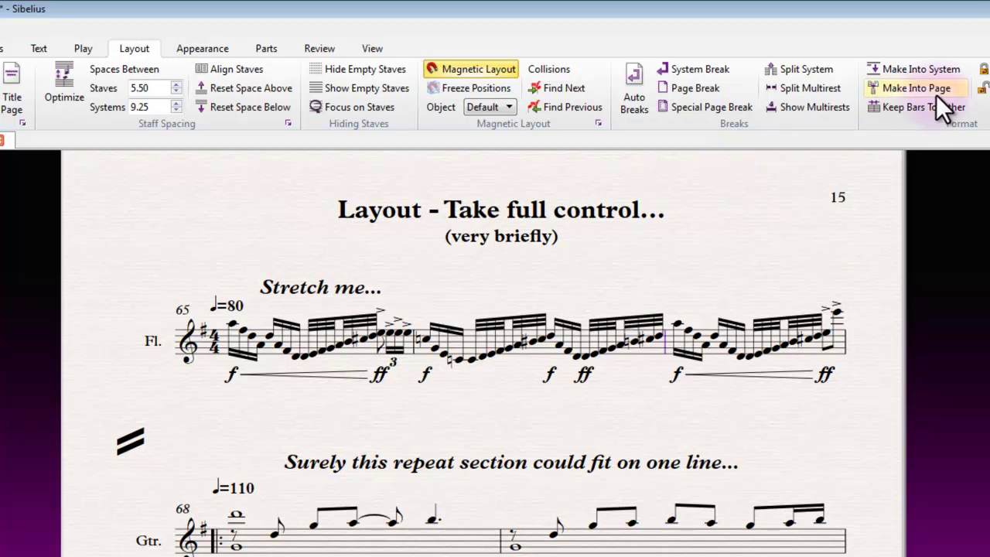
{"action": "left_click", "coordinate": [684, 68]}
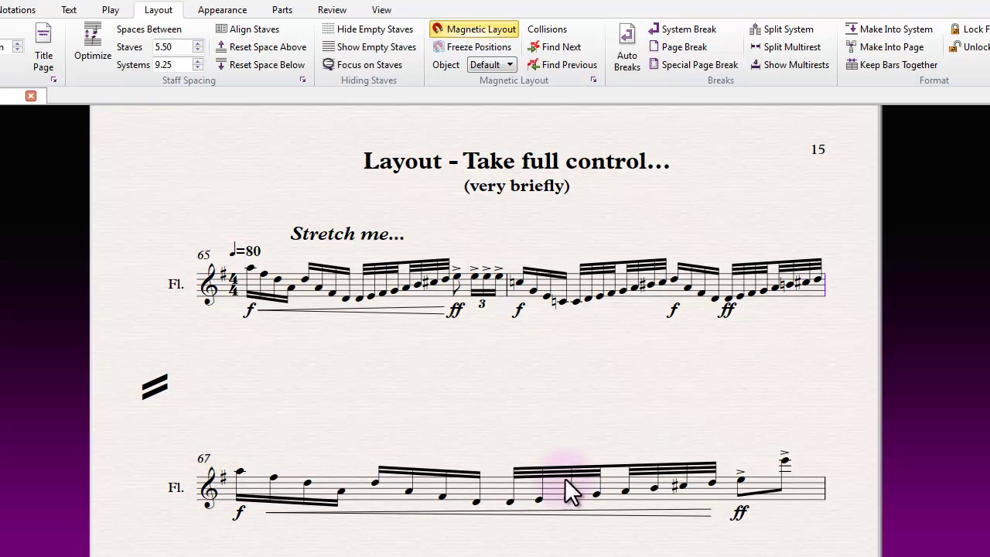
Remove the system break after bar 66 and reapply it at the same barline
{"action": "left_click_drag", "start_coordinate": [217, 492], "coordinate": [476, 537]}
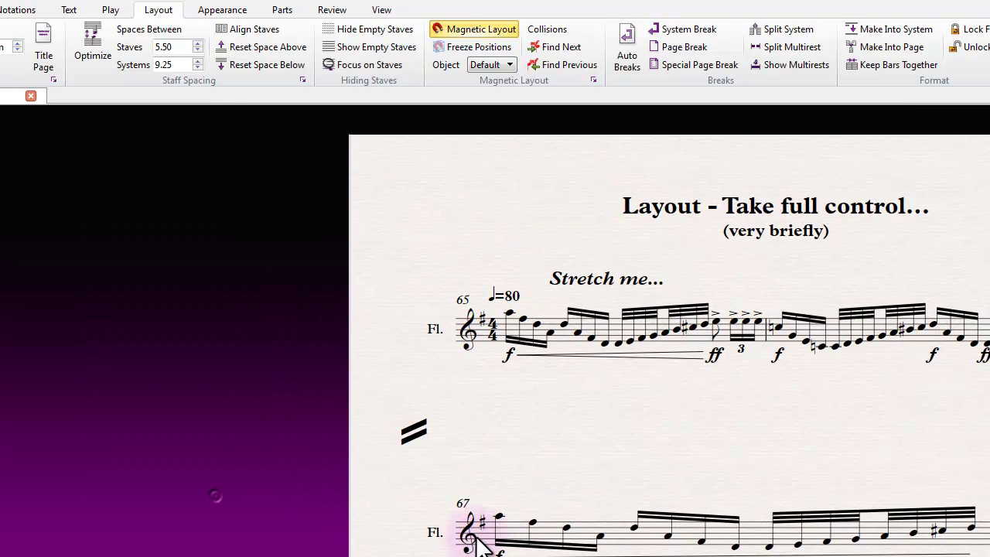
{"action": "left_click_drag", "start_coordinate": [620, 453], "coordinate": [360, 398]}
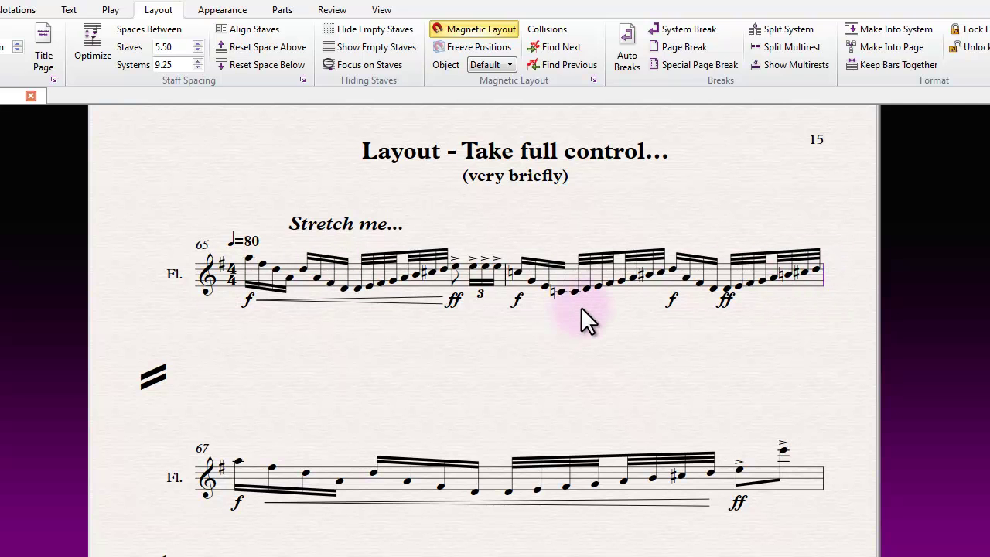
{"action": "key", "text": "Return"}
{"action": "left_click", "coordinate": [696, 205]}
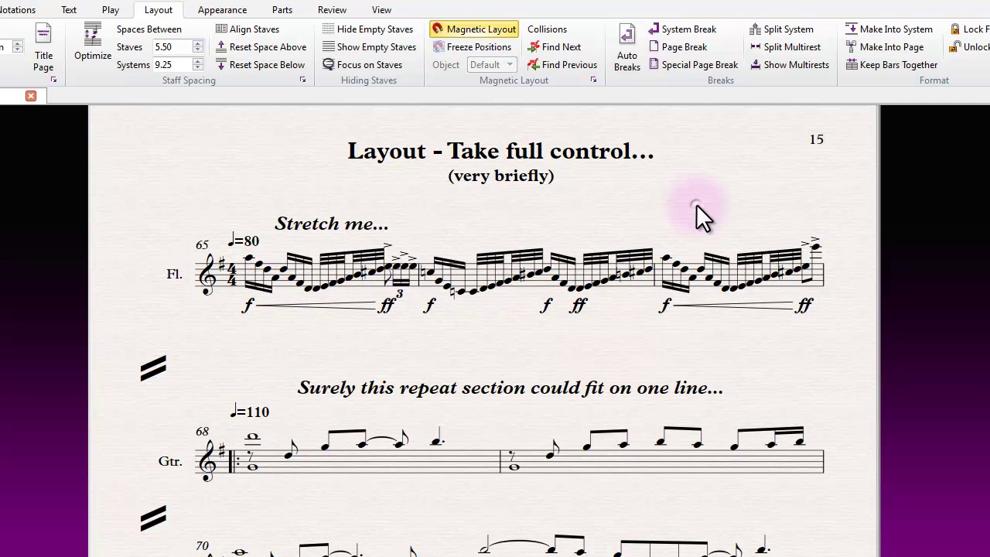
{"action": "left_click", "coordinate": [655, 282]}
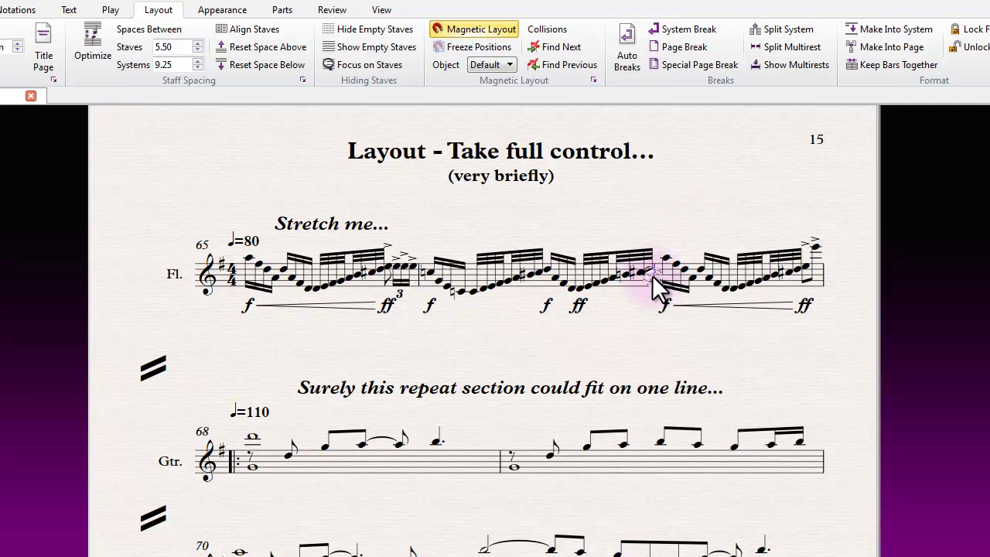
{"action": "key", "text": "Return"}
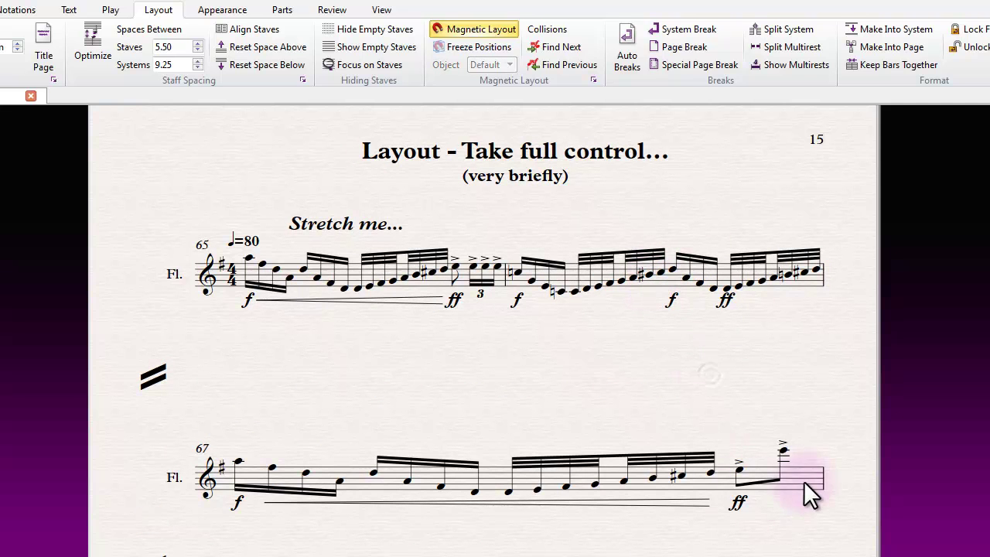
Make flute bars 65 to 67 into a single system
{"action": "left_click", "coordinate": [803, 482]}
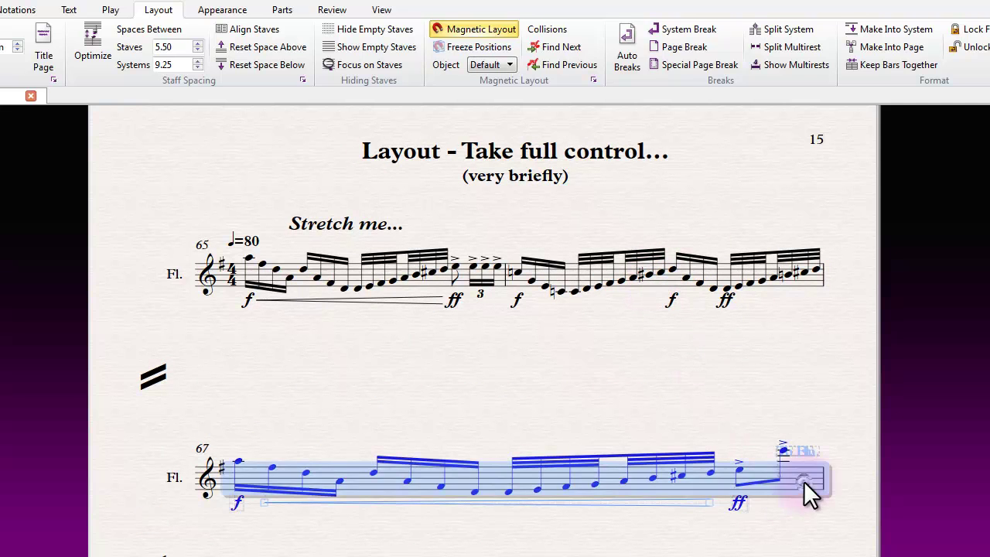
{"action": "left_click", "coordinate": [356, 277], "text": "shift"}
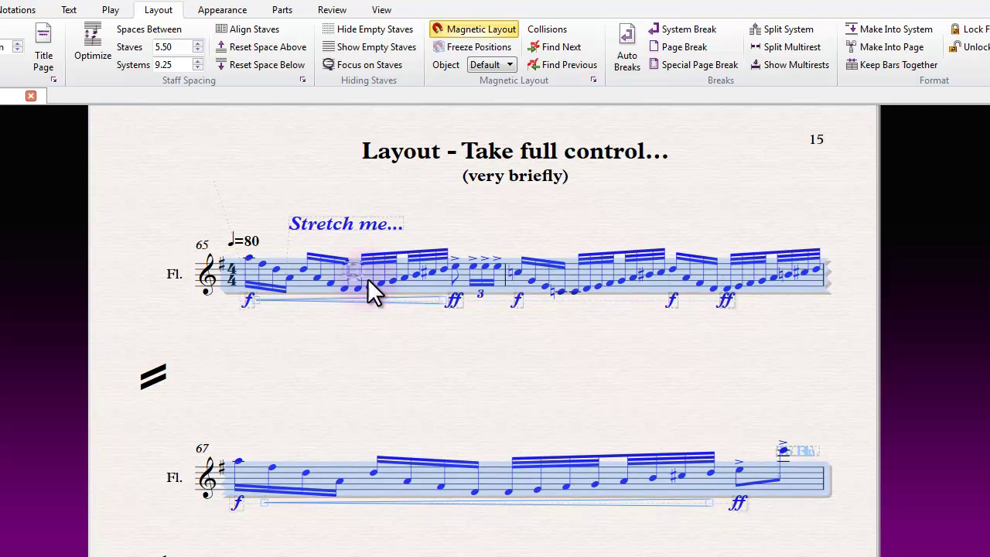
{"action": "left_click", "coordinate": [653, 367]}
{"action": "left_click", "coordinate": [805, 480]}
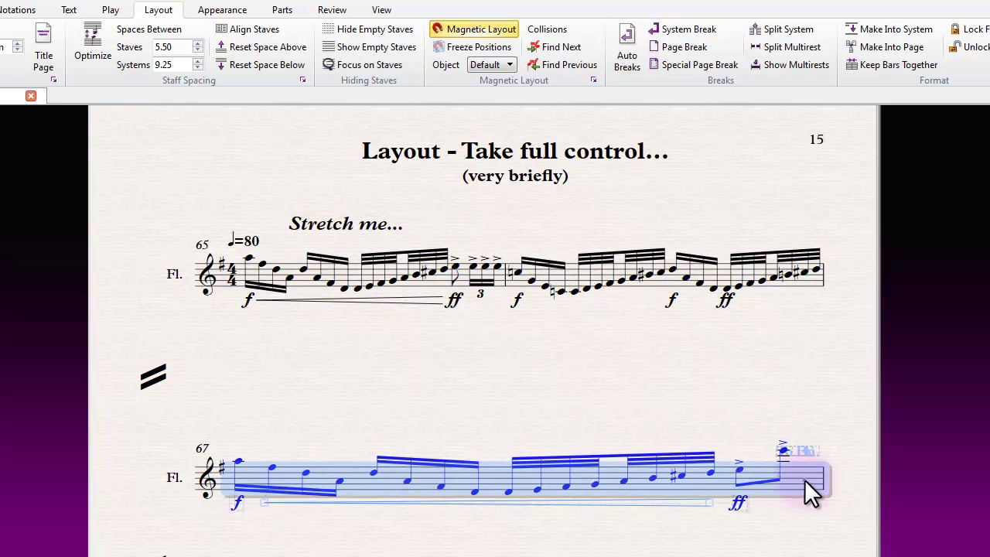
{"action": "left_click", "coordinate": [352, 272], "text": "shift"}
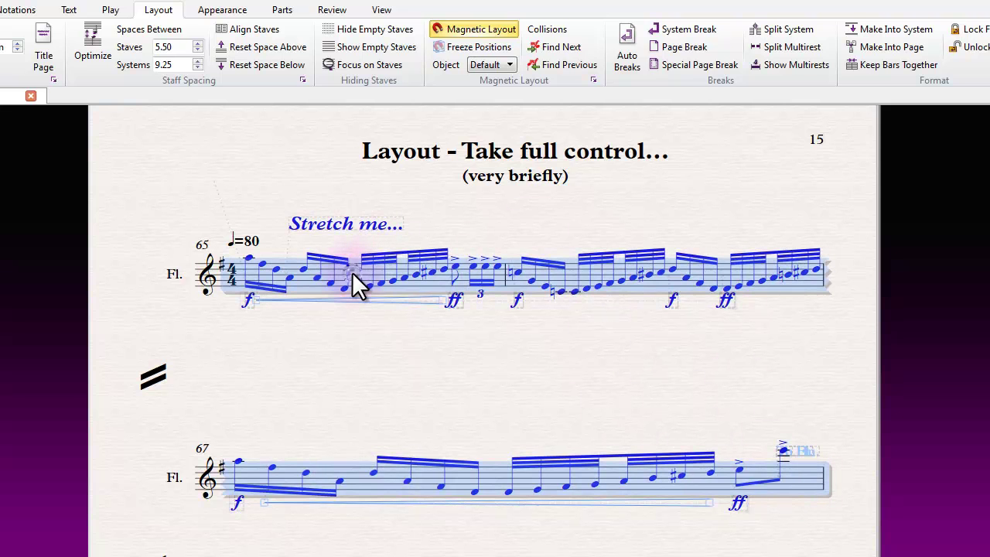
{"action": "left_click", "coordinate": [897, 28]}
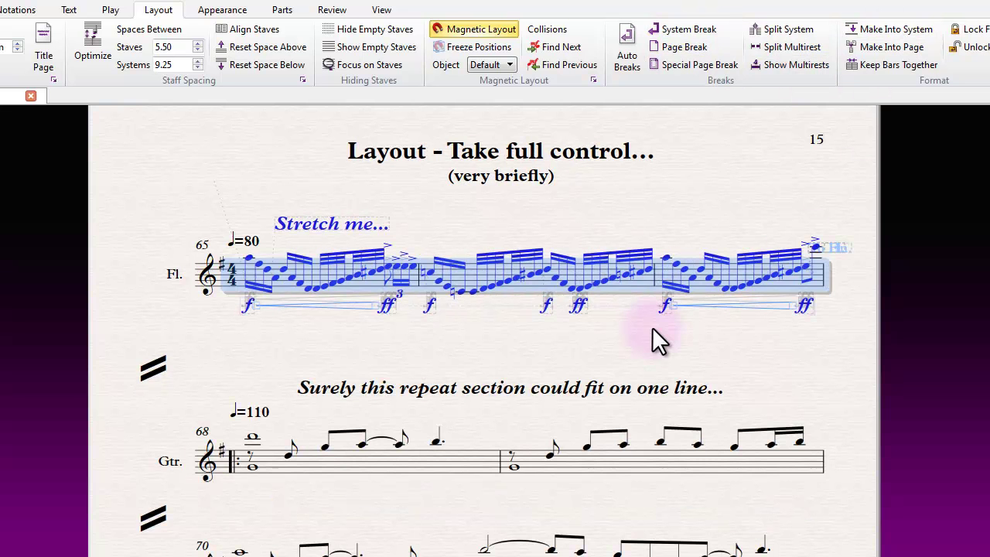
Try making the guitar repeat section, bars 68 to 72, into a single system, and undo it
{"action": "left_click", "coordinate": [375, 463]}
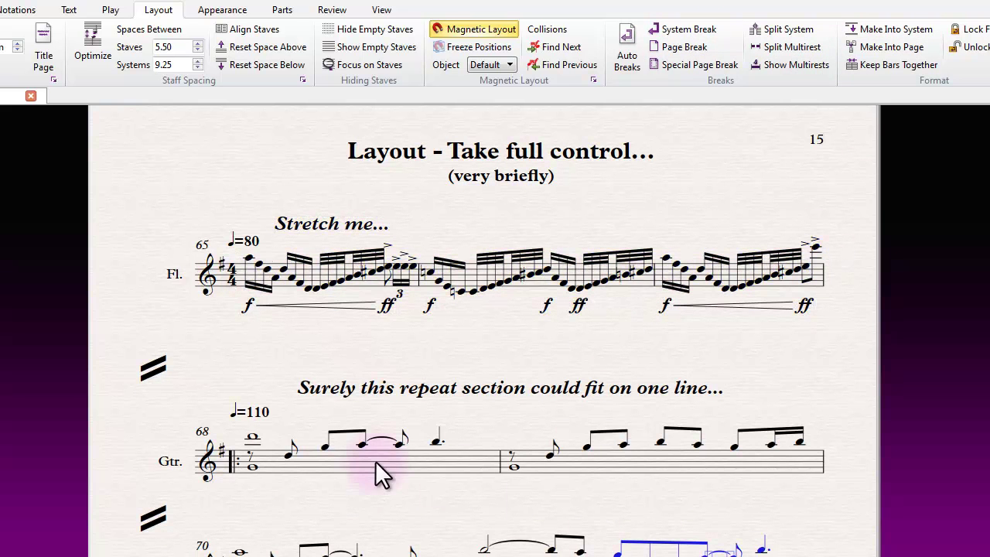
{"action": "triple_click", "coordinate": [332, 463]}
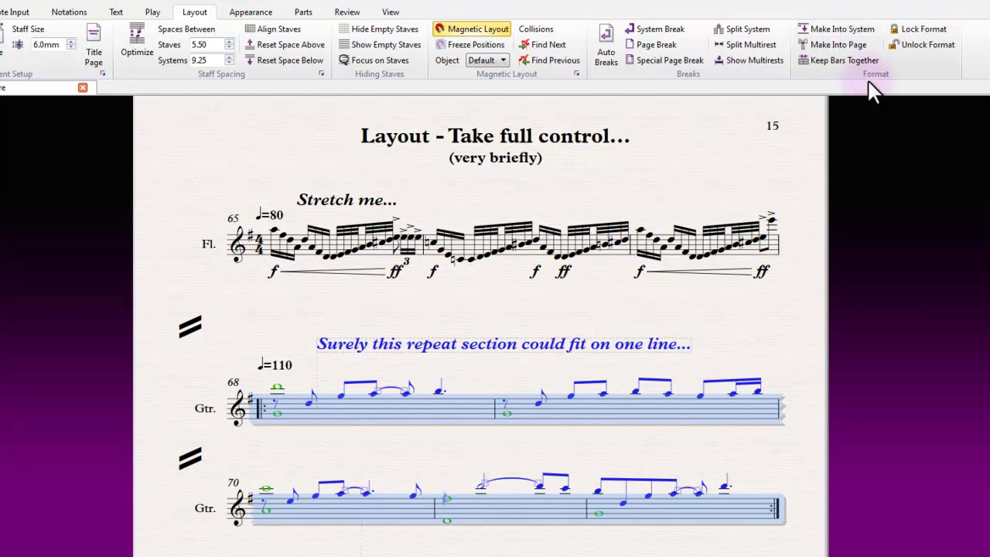
{"action": "left_click", "coordinate": [845, 31]}
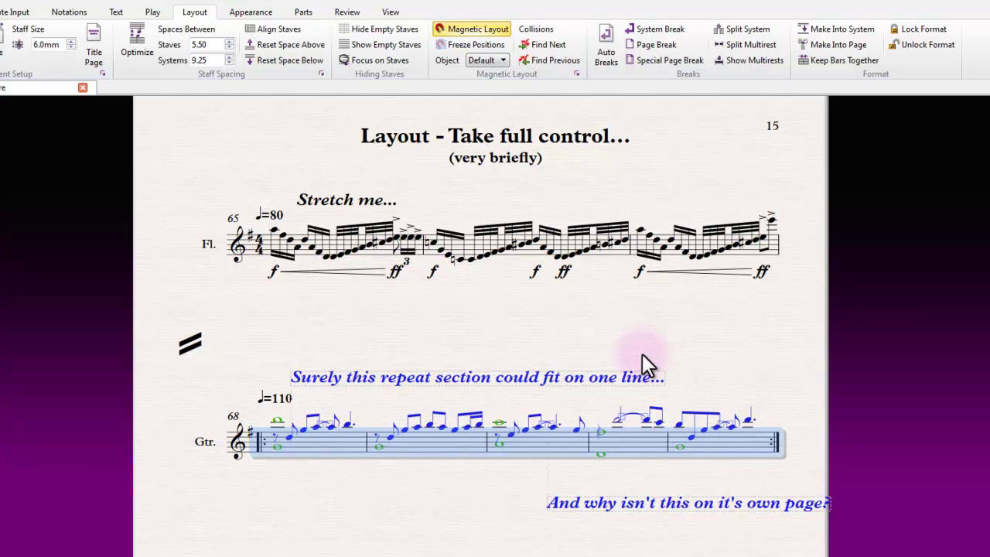
{"action": "key", "text": "ctrl+z"}
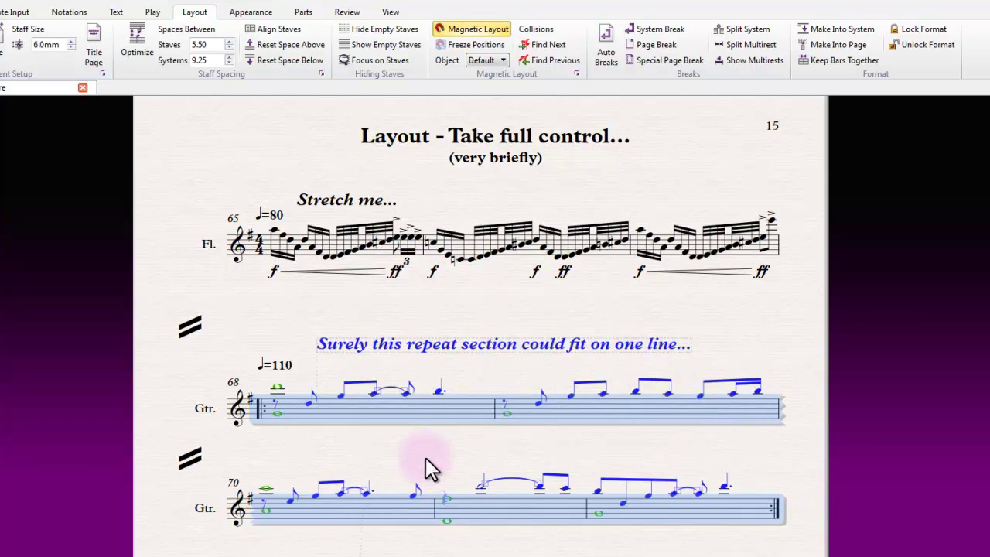
{"action": "left_click", "coordinate": [426, 458]}
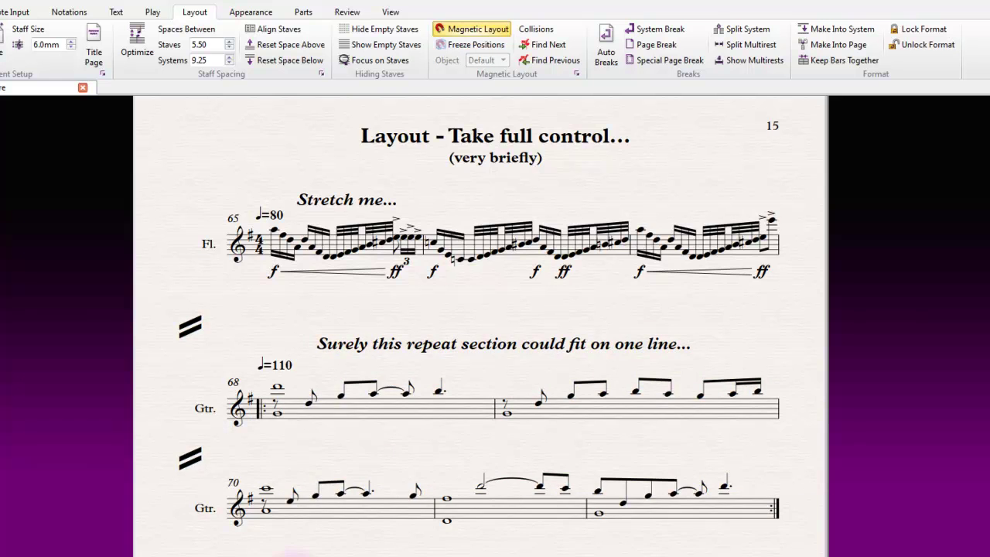
Insert a page break at the barline after bar 74 in the piano Sonate
{"action": "left_click_drag", "start_coordinate": [297, 552], "coordinate": [352, 172]}
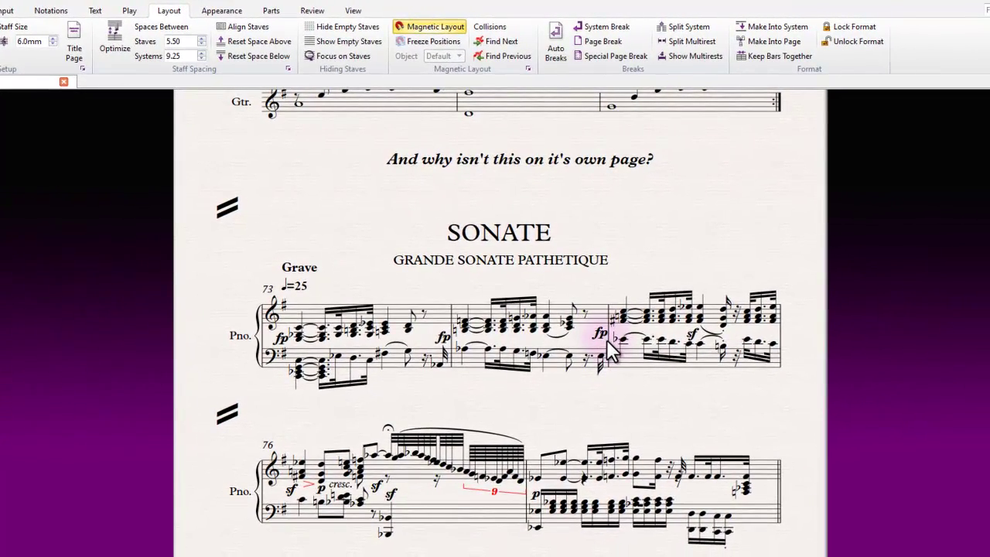
{"action": "left_click", "coordinate": [632, 349]}
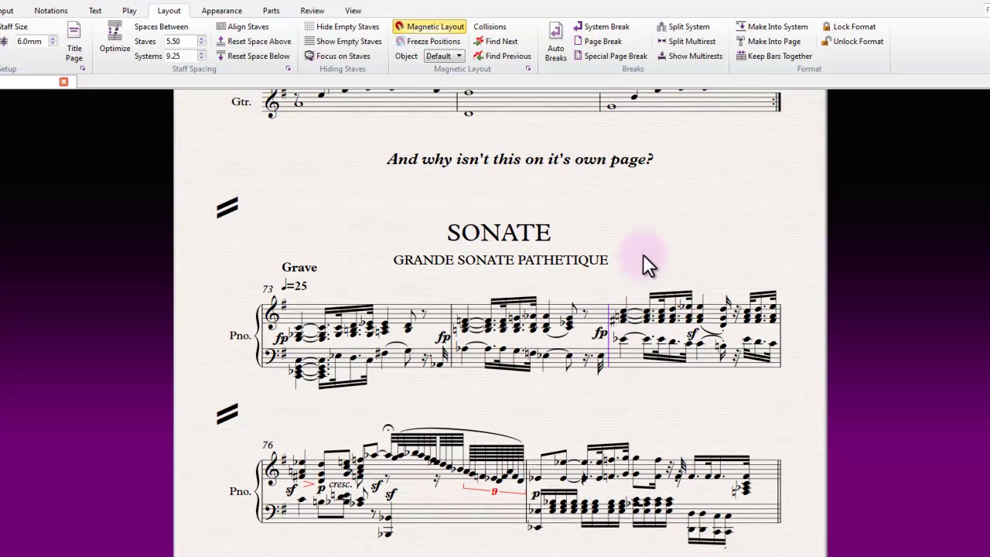
{"action": "left_click", "coordinate": [643, 254]}
{"action": "left_click", "coordinate": [609, 341]}
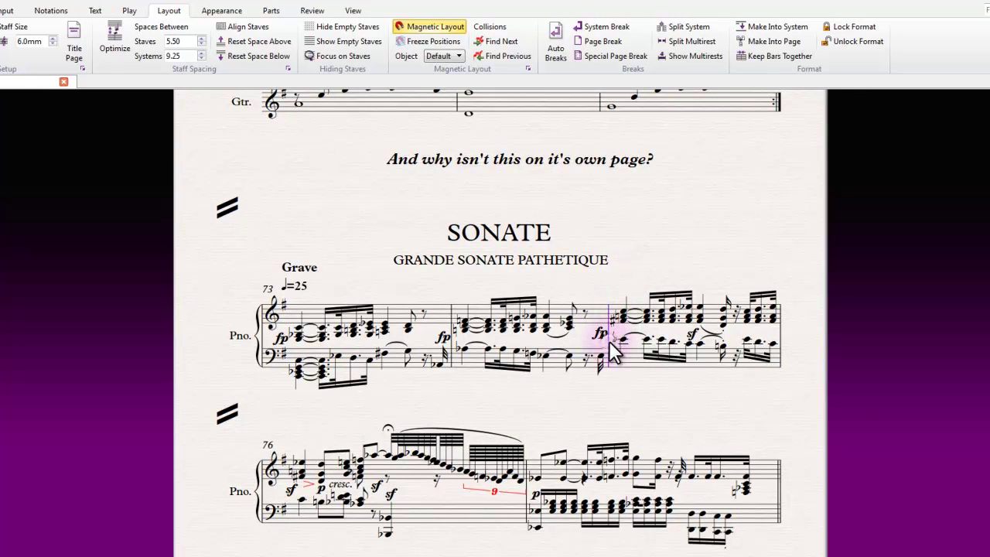
{"action": "left_click", "coordinate": [605, 40]}
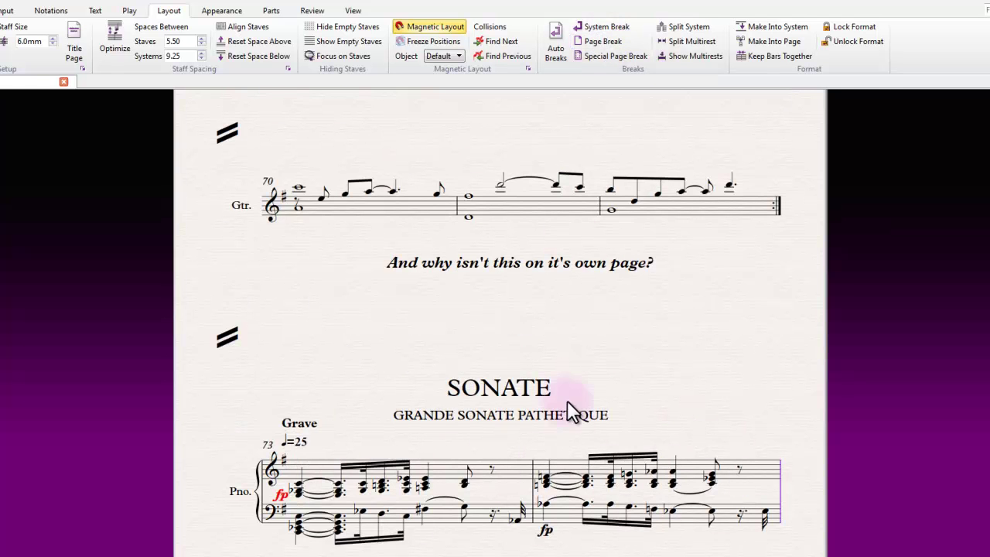
Undo the page break in the piano Sonate and leave nothing selected
{"action": "left_click_drag", "start_coordinate": [502, 554], "coordinate": [471, 462]}
{"action": "key", "text": "ctrl+z"}
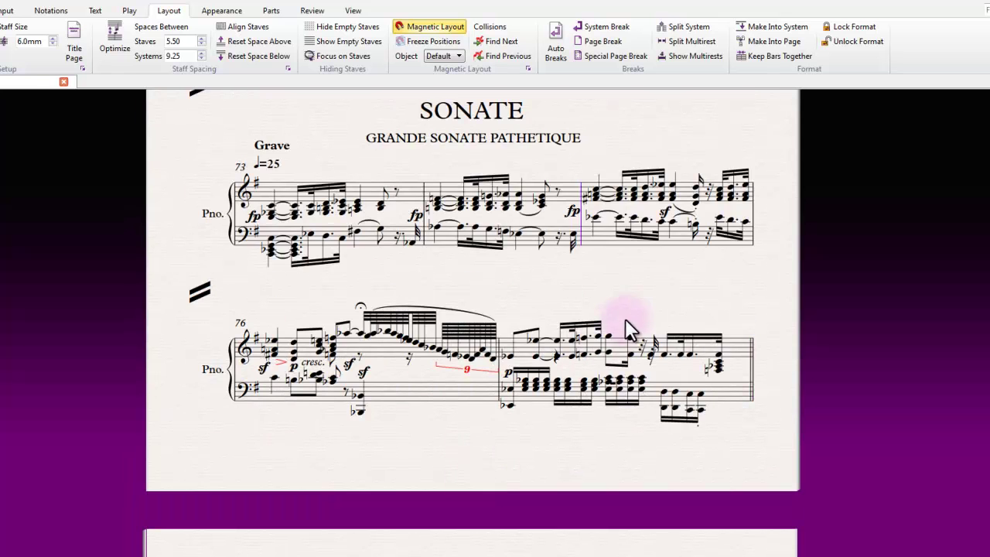
{"action": "left_click_drag", "start_coordinate": [596, 139], "coordinate": [580, 286]}
{"action": "left_click", "coordinate": [452, 184]}
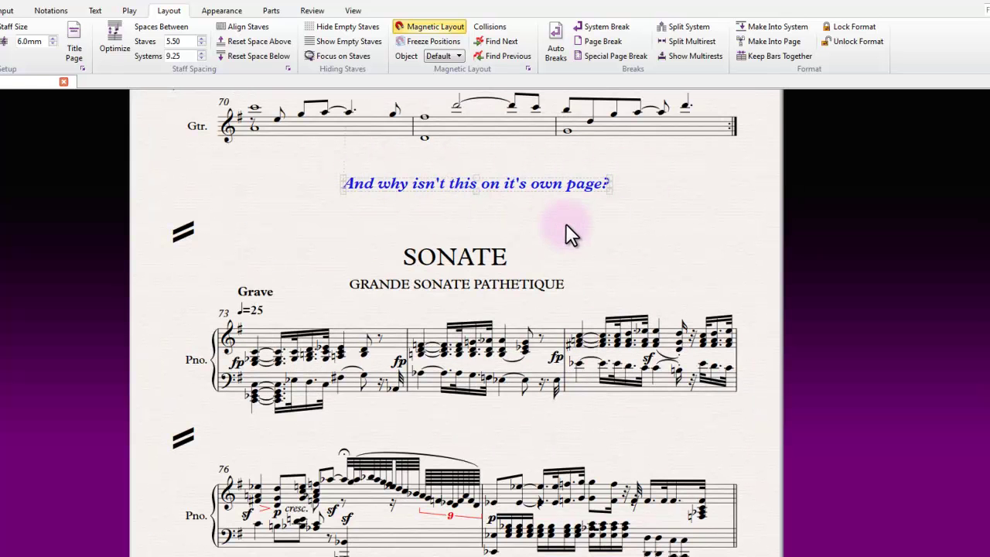
{"action": "key", "text": "Escape"}
Make both piano staves of the Sonate, from bar 73 through the final bar of the next system, into their own page
{"action": "left_click", "coordinate": [271, 345]}
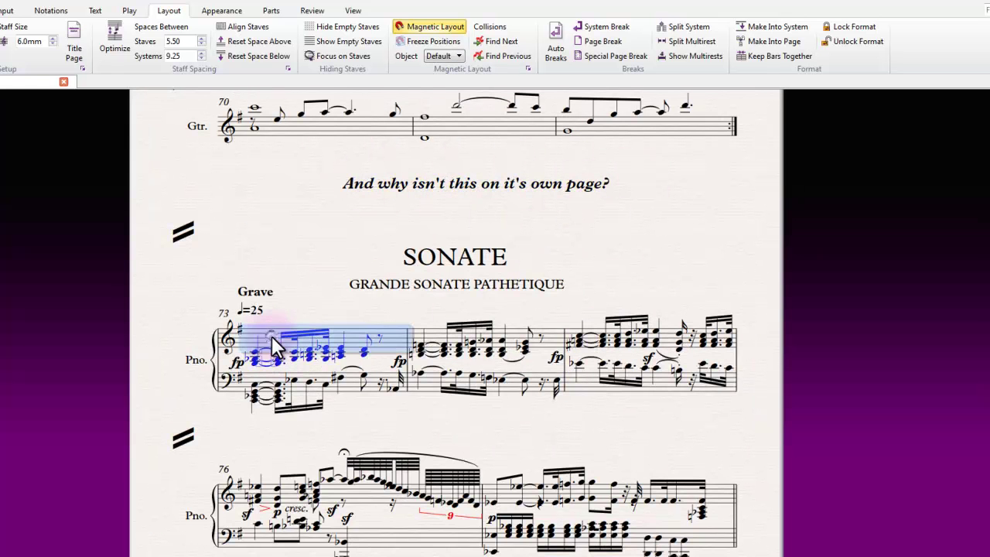
{"action": "left_click", "coordinate": [718, 542], "text": "shift"}
{"action": "scroll", "coordinate": [423, 514], "scroll_direction": "down", "scroll_amount": 1}
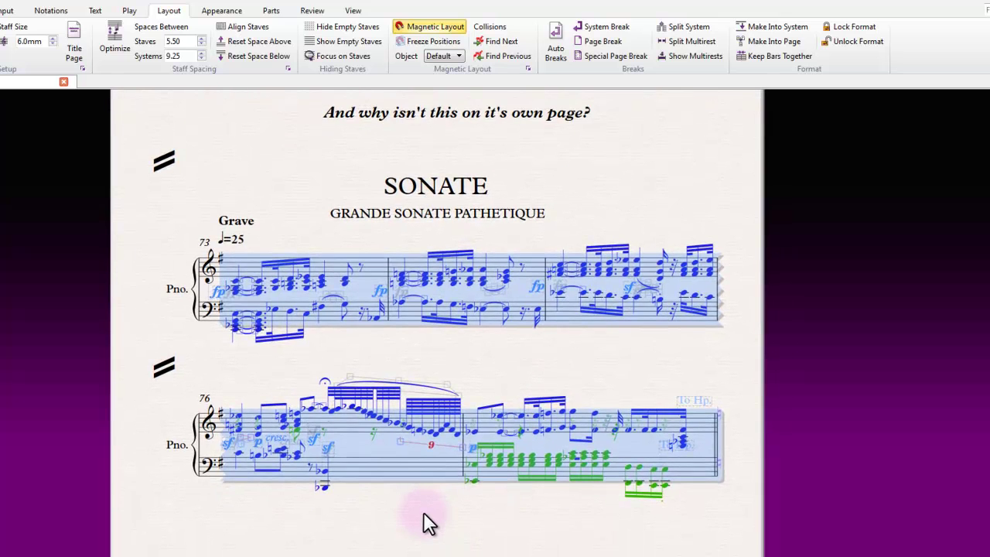
{"action": "left_click_drag", "start_coordinate": [423, 513], "coordinate": [465, 547]}
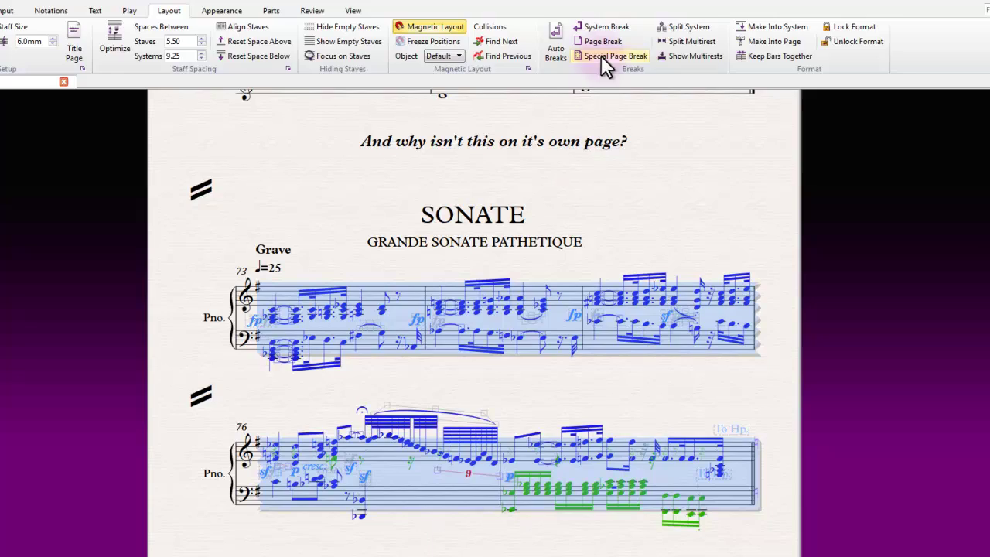
{"action": "left_click", "coordinate": [773, 43]}
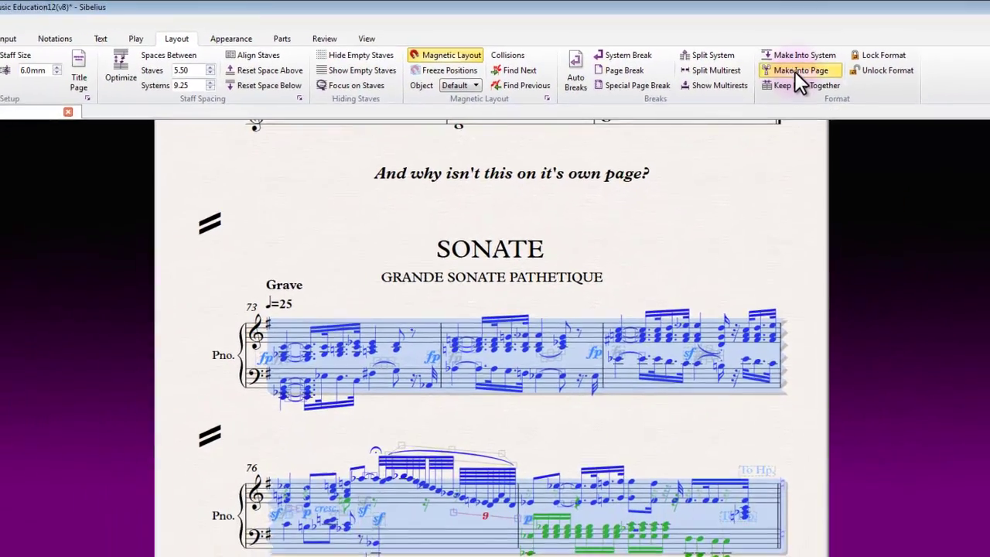
{"action": "left_click", "coordinate": [797, 78]}
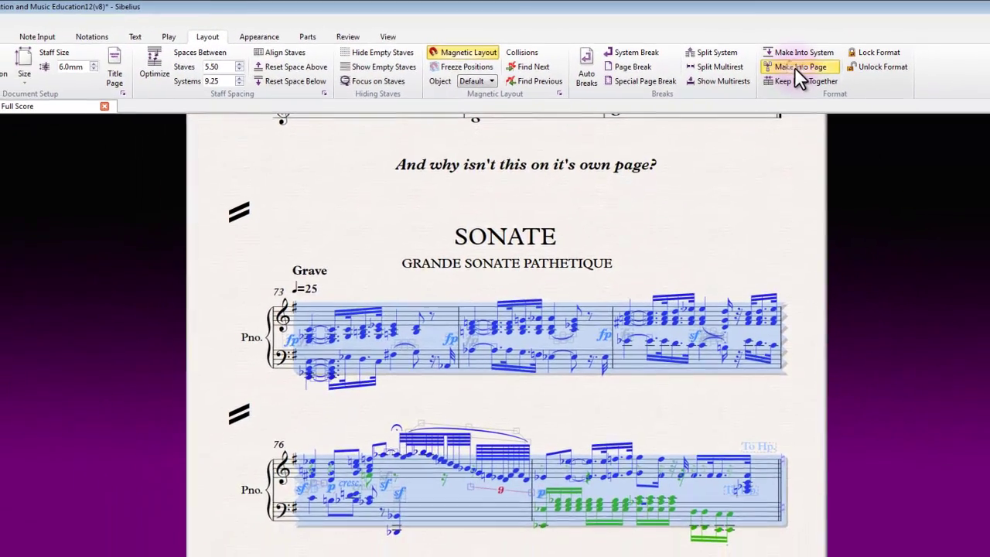
Check how the piano Sonate sits on its own page, and undo making it into a page
{"action": "scroll", "coordinate": [293, 236], "scroll_direction": "up", "scroll_amount": 4}
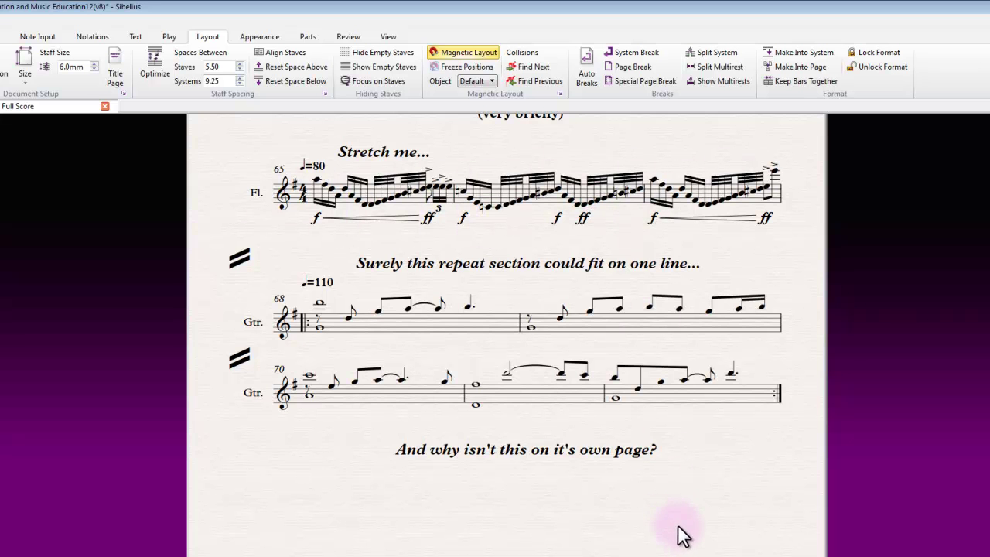
{"action": "left_click_drag", "start_coordinate": [702, 548], "coordinate": [692, 245]}
{"action": "left_click_drag", "start_coordinate": [608, 485], "coordinate": [625, 288]}
{"action": "left_click_drag", "start_coordinate": [667, 418], "coordinate": [663, 194]}
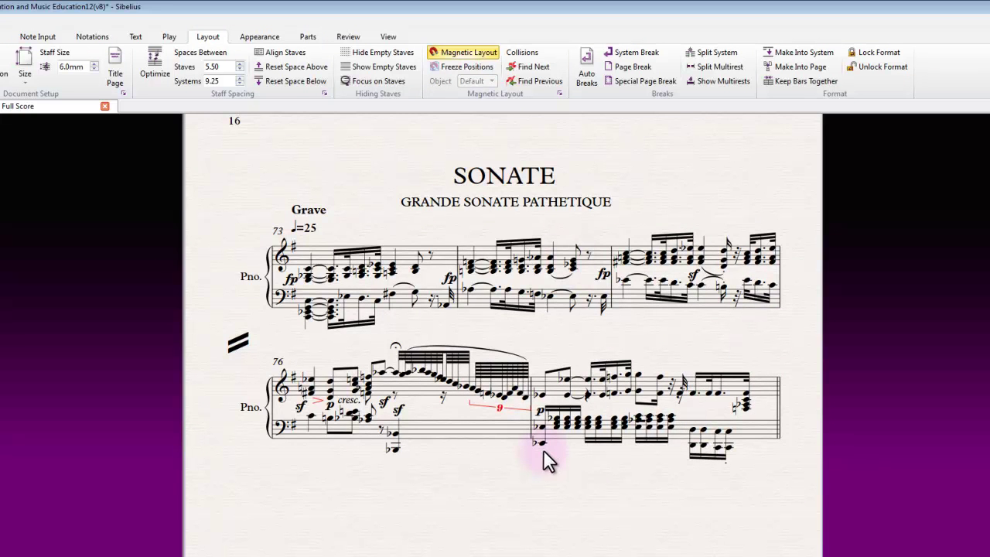
{"action": "left_click_drag", "start_coordinate": [677, 167], "coordinate": [662, 384]}
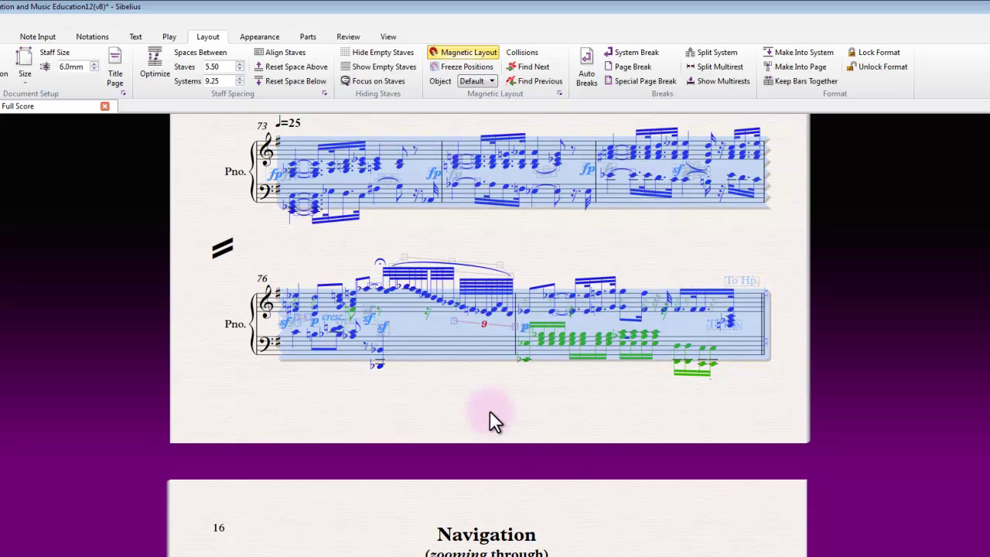
Select the upper-staff passage of bar 74 in the piano Sonate and widen its note spacing in small increments
{"action": "left_click", "coordinate": [511, 401]}
{"action": "left_click_drag", "start_coordinate": [511, 401], "coordinate": [536, 450]}
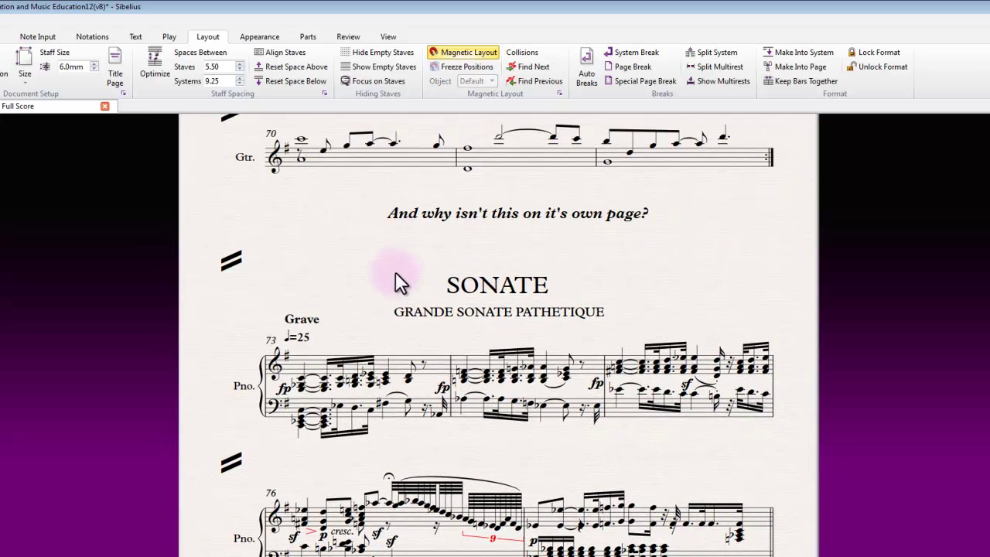
{"action": "mouse_move", "coordinate": [396, 271]}
{"action": "left_mouse_down"}
{"action": "mouse_move", "coordinate": [397, 299]}
{"action": "mouse_move", "coordinate": [400, 283]}
{"action": "left_mouse_up"}
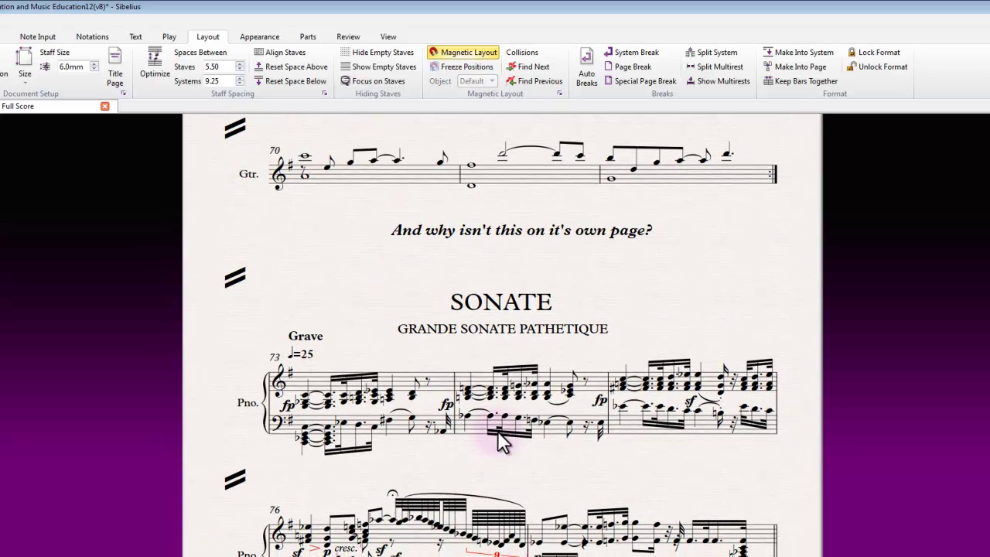
{"action": "left_click", "coordinate": [467, 390]}
{"action": "left_click", "coordinate": [468, 393]}
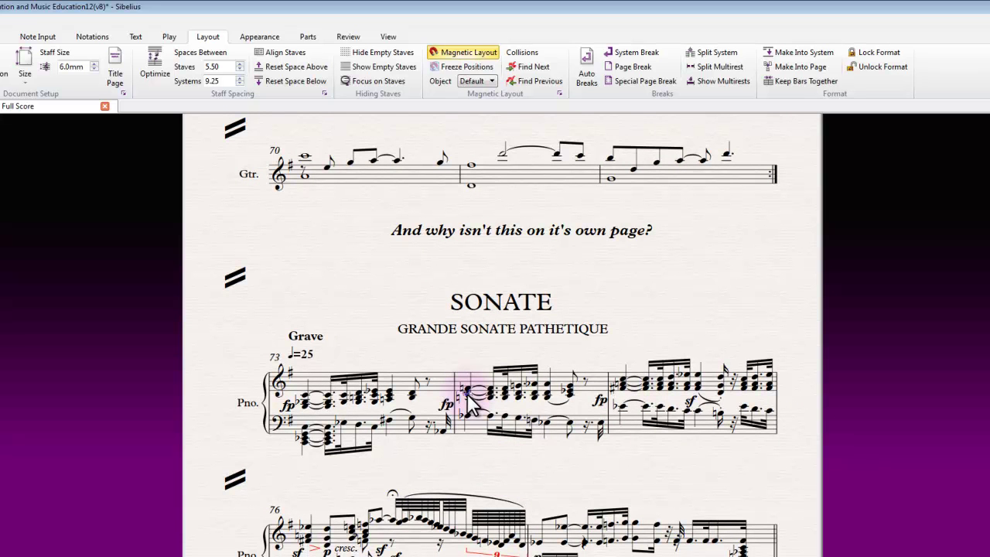
{"action": "left_click", "coordinate": [570, 389], "text": "shift"}
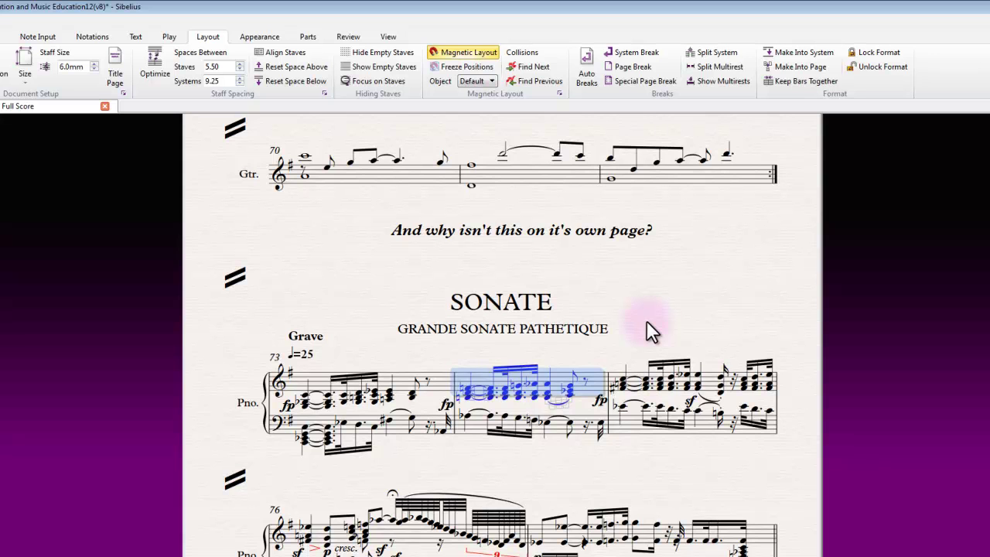
{"action": "key", "text": "shift+alt+Right"}
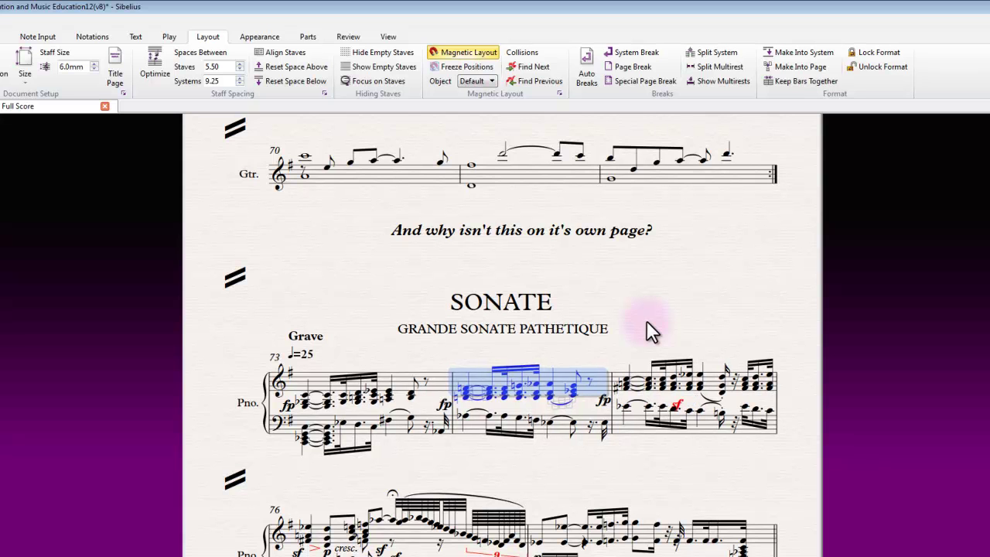
{"action": "key", "text": "shift+alt+Right"}
{"action": "key", "text": "shift+alt+Right"}
{"action": "key", "text": "shift+alt+Right"}
{"action": "key", "text": "shift+alt+Right"}
{"action": "key", "text": "shift+alt+Right"}
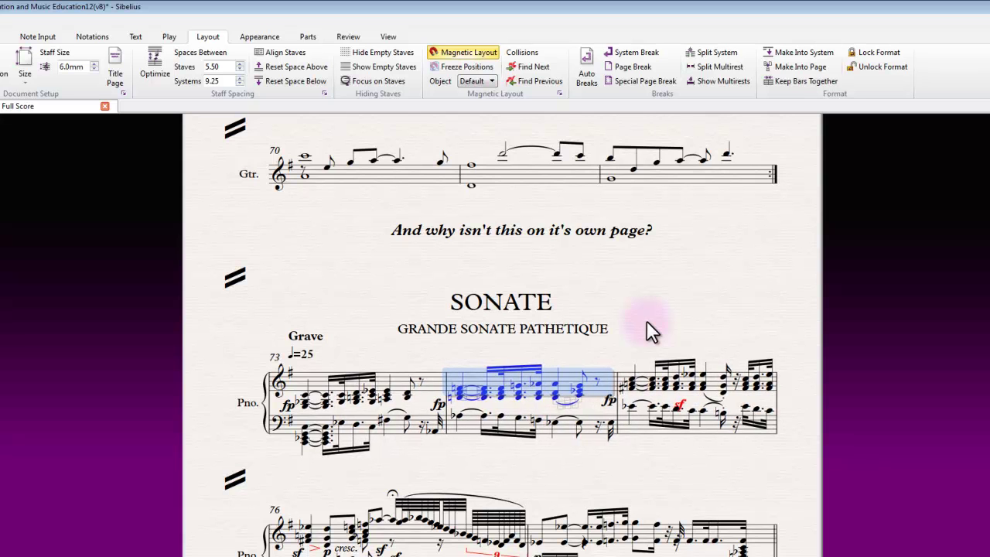
Tighten the note spacing of the selected bar 74 passage in large increments
{"action": "key", "text": "ctrl+alt+Left"}
{"action": "key", "text": "ctrl+alt+Left"}
{"action": "key", "text": "ctrl+alt+Left"}
{"action": "key", "text": "ctrl+alt+Left"}
{"action": "key", "text": "ctrl+alt+Left"}
{"action": "key", "text": "ctrl+alt+Left"}
{"action": "key", "text": "ctrl+alt+Left"}
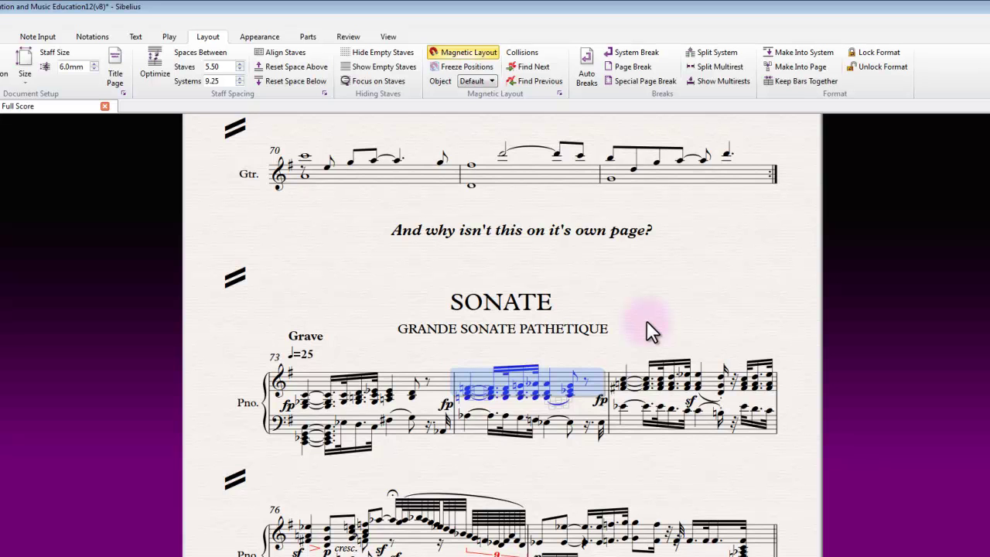
Widen the bar 74 note spacing in large increments until bar 75 moves onto the next system
{"action": "key", "text": "ctrl+alt+Right"}
{"action": "key", "text": "ctrl+alt+Right"}
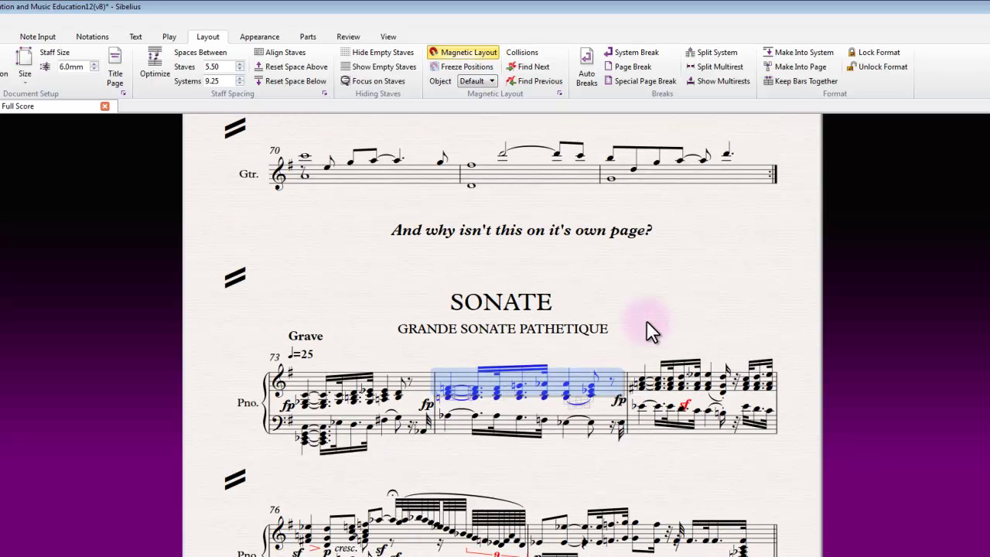
{"action": "key", "text": "ctrl+alt+Right"}
{"action": "key", "text": "ctrl+alt+Right"}
{"action": "key", "text": "ctrl+alt+Right"}
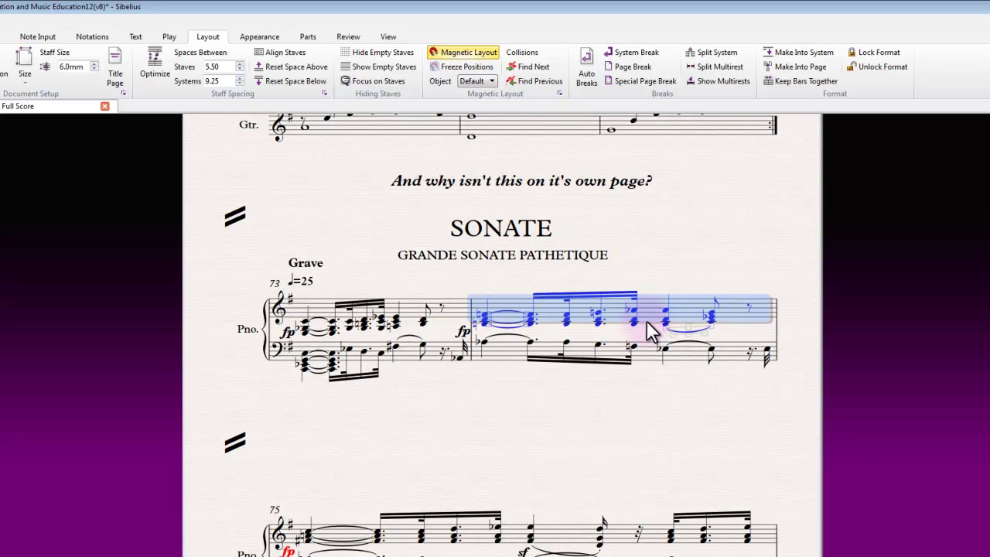
Tighten the bar 74 note spacing until bars 73 to 75 share one system again
{"action": "key", "text": "ctrl+alt+Left"}
{"action": "key", "text": "ctrl+alt+Left"}
{"action": "key", "text": "ctrl+alt+Left"}
{"action": "key", "text": "alt+shift+Left"}
{"action": "key", "text": "alt+shift+Left"}
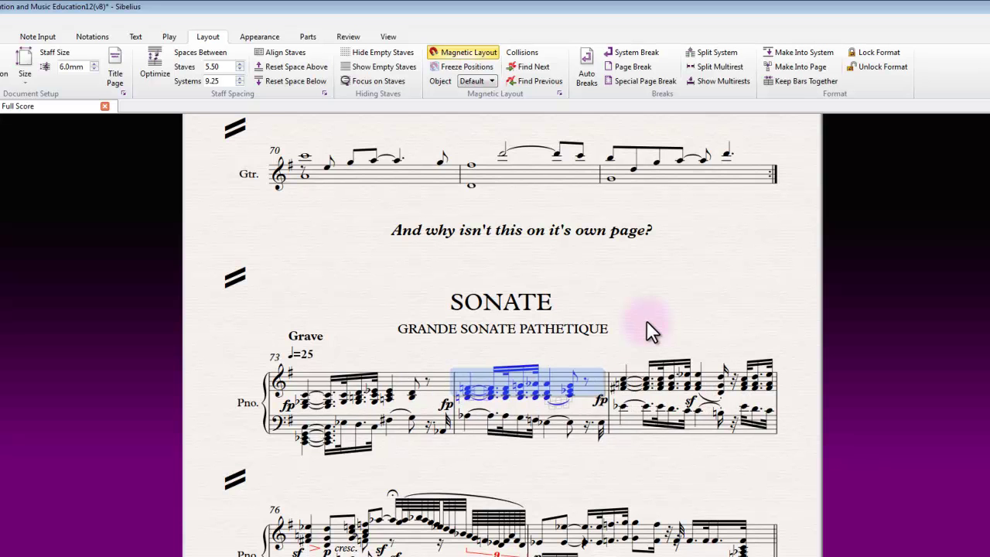
Widen the bar 74 note spacing slightly, tighten it again, and clear the selection
{"action": "key", "text": "alt+shift+Right"}
{"action": "key", "text": "alt+shift+Right"}
{"action": "key", "text": "alt+shift+Right"}
{"action": "key", "text": "alt+shift+Left"}
{"action": "key", "text": "alt+shift+Left"}
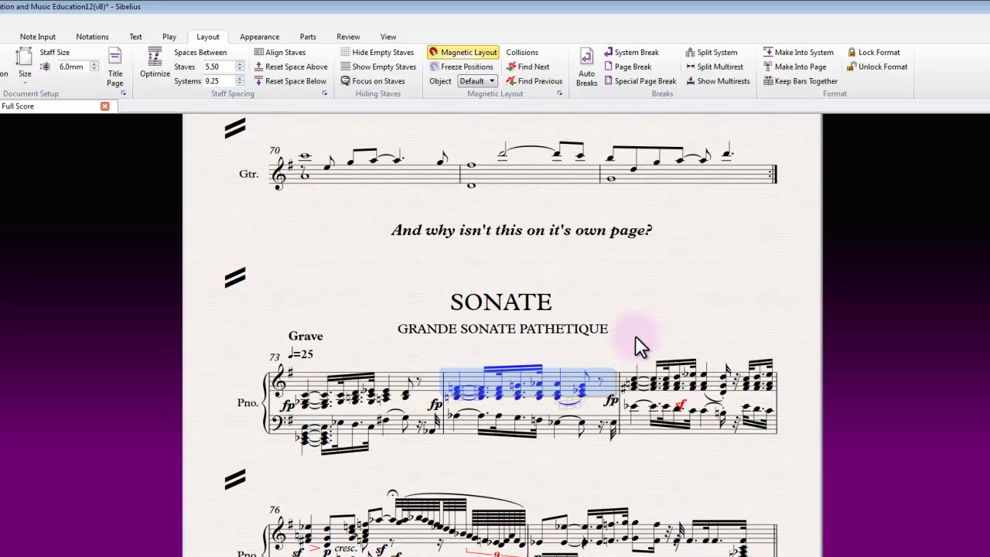
{"action": "key", "text": "ctrl+alt+Left"}
{"action": "left_click", "coordinate": [567, 350]}
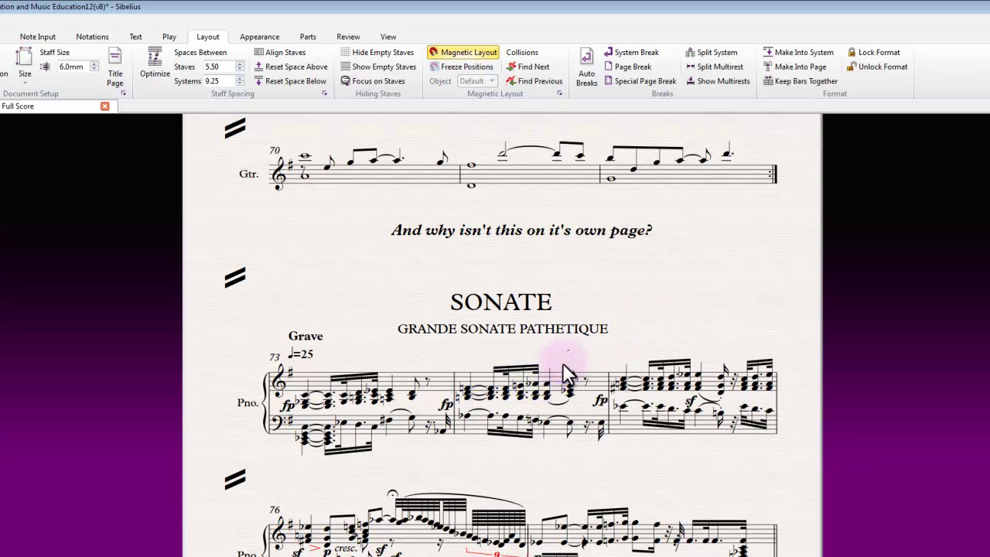
Select two neighbouring chords in the middle of bar 74's upper staff, then widen and tighten only their spacing
{"action": "left_click", "coordinate": [519, 398]}
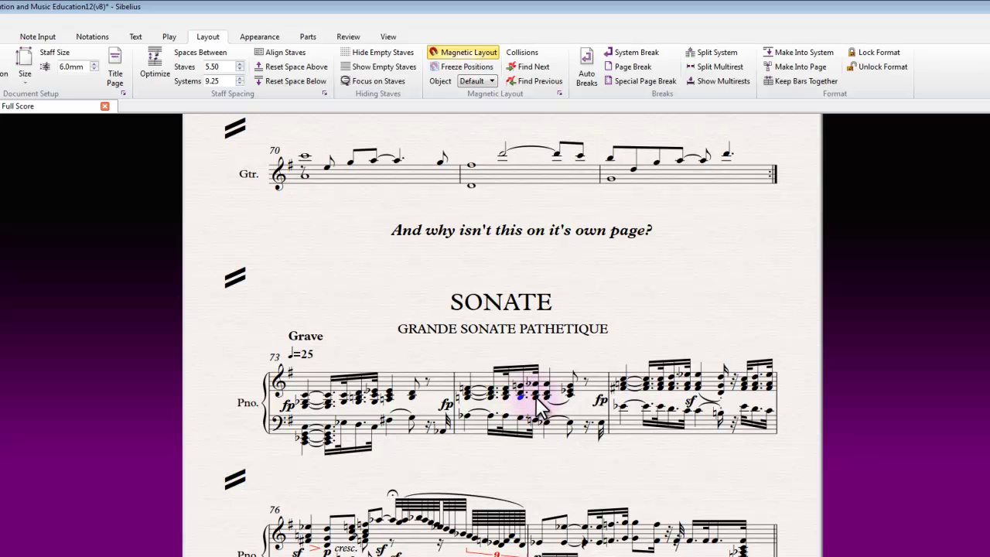
{"action": "left_click", "coordinate": [536, 397], "text": "shift"}
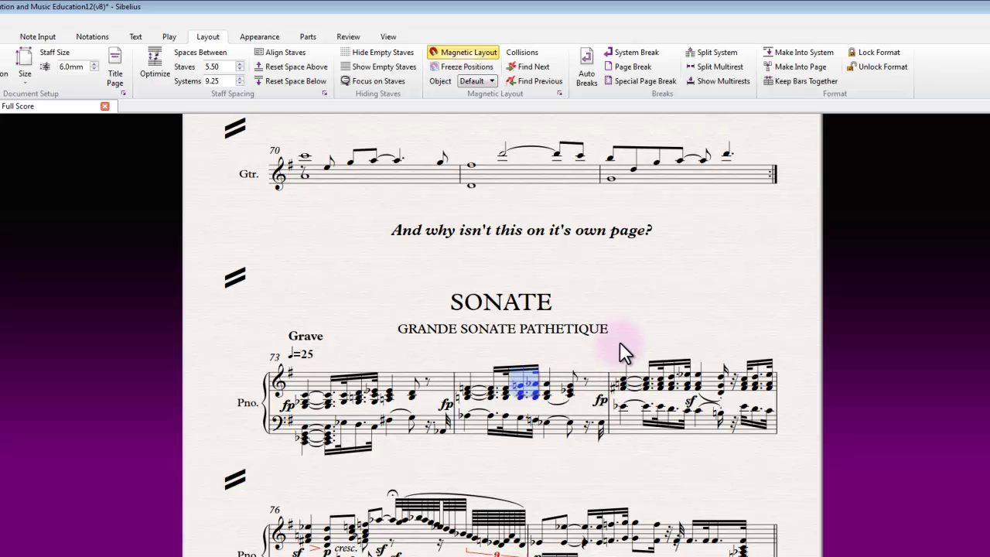
{"action": "key", "text": "shift+alt+Right"}
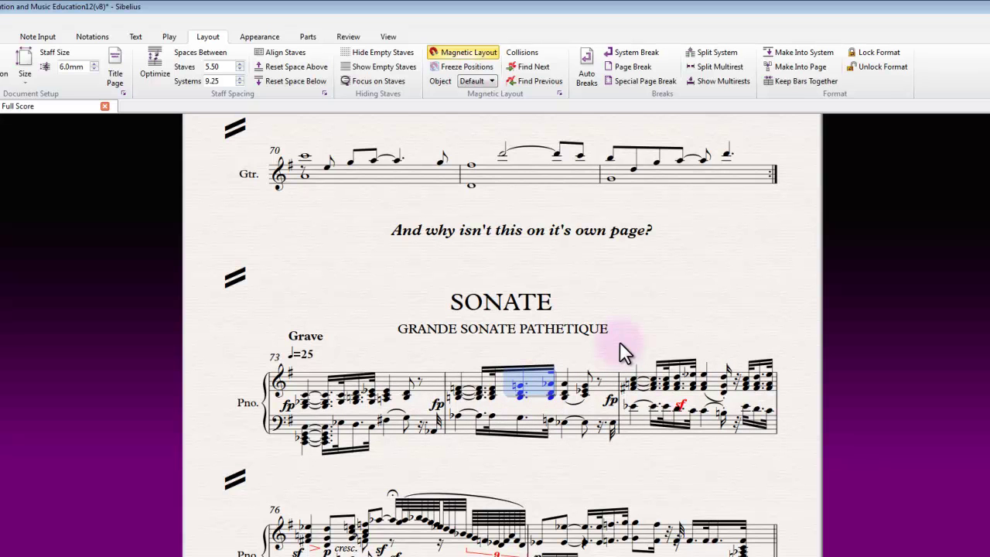
{"action": "key", "text": "shift+alt+Left"}
{"action": "key", "text": "shift+alt+Left"}
{"action": "key", "text": "shift+alt+Left"}
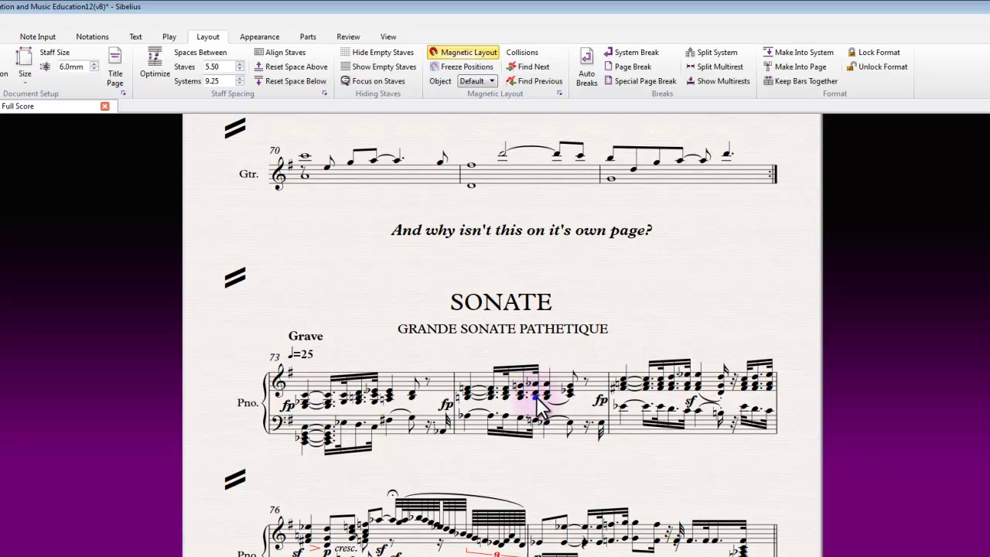
Shift a single note in the middle of bar 74 back and forth, ending with a wide gap before it
{"action": "key", "text": "shift+alt+Right"}
{"action": "key", "text": "shift+alt+Right"}
{"action": "key", "text": "shift+alt+Right"}
{"action": "key", "text": "shift+alt+Right"}
{"action": "key", "text": "shift+alt+Left"}
{"action": "key", "text": "shift+alt+Left"}
{"action": "key", "text": "shift+alt+Left"}
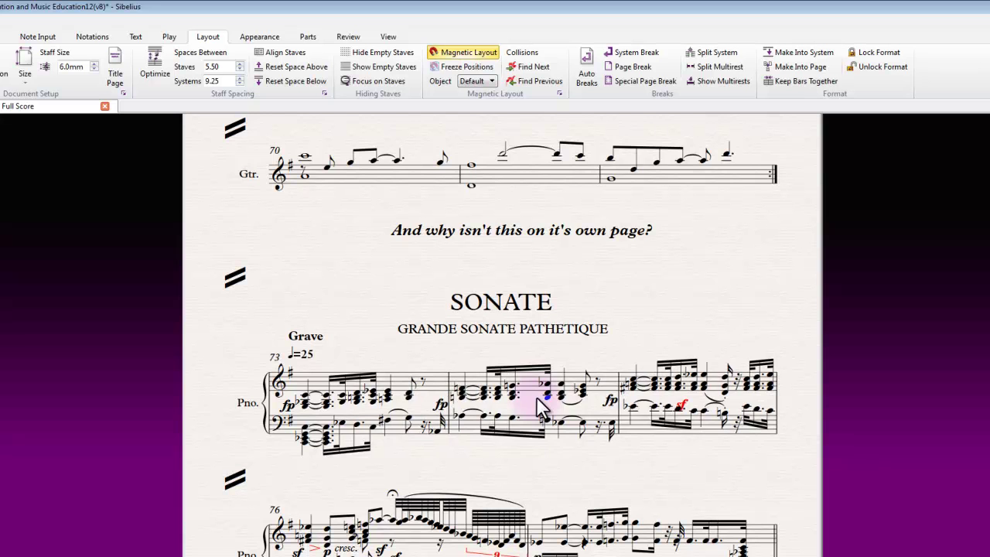
{"action": "key", "text": "shift+alt+Right"}
{"action": "key", "text": "shift+alt+Right"}
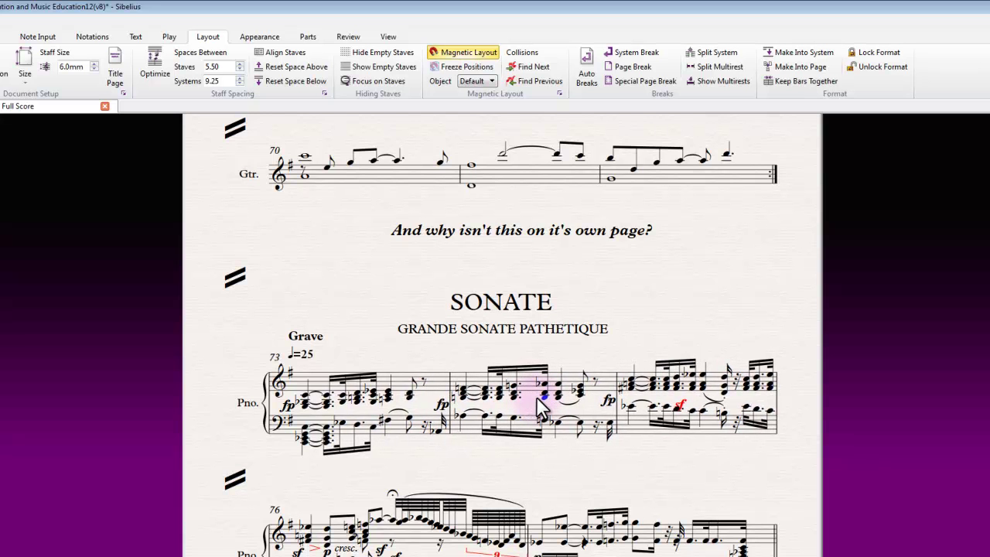
{"action": "key", "text": "shift+alt+Right"}
{"action": "key", "text": "shift+alt+Right"}
{"action": "key", "text": "shift+alt+Right"}
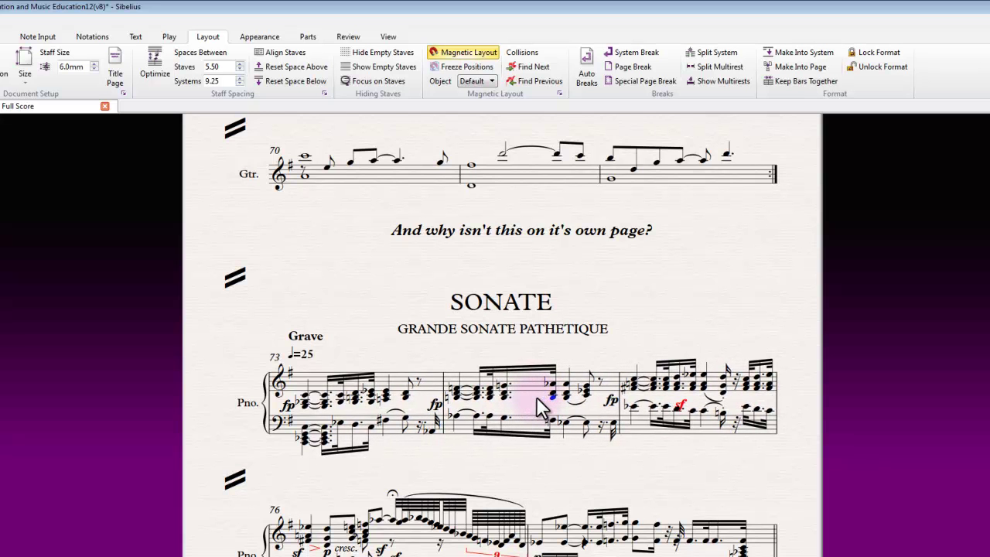
Reset the note spacing of bar 74 in the upper piano staff and leave nothing selected
{"action": "left_click", "coordinate": [530, 383]}
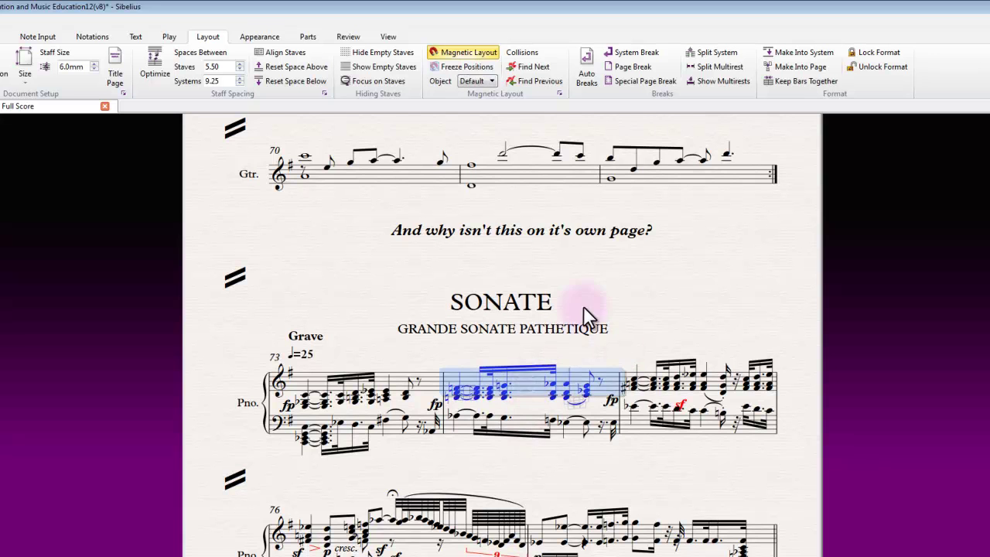
{"action": "left_click", "coordinate": [262, 37]}
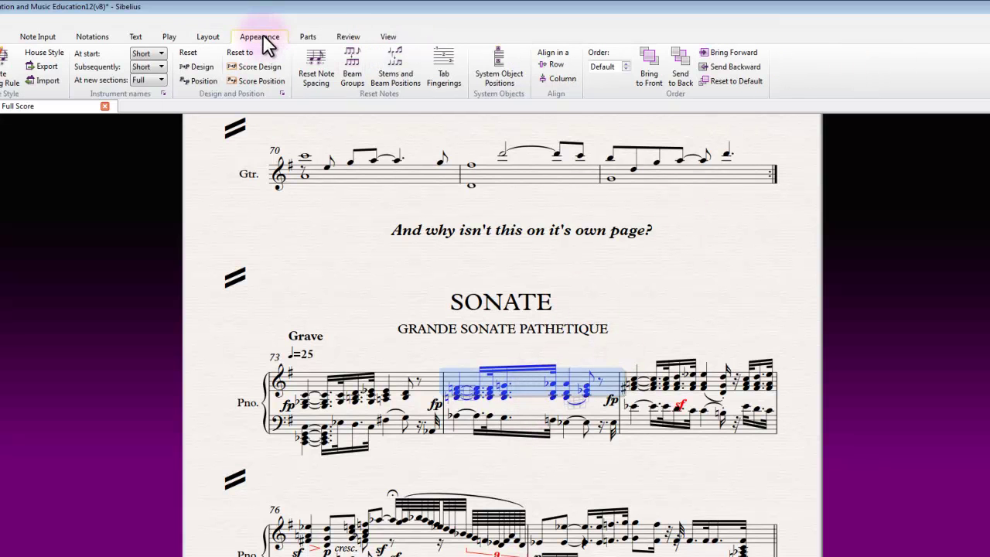
{"action": "left_click", "coordinate": [320, 74]}
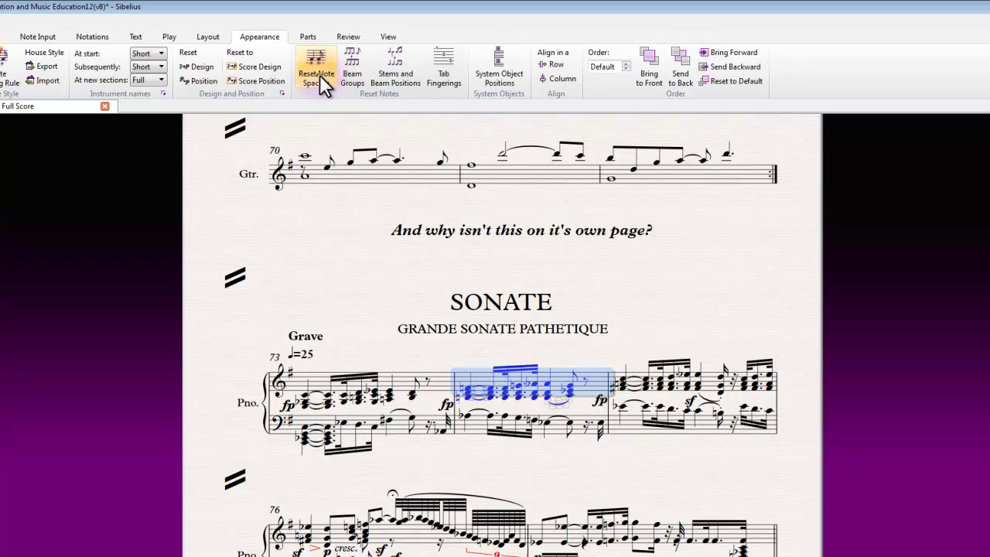
{"action": "left_click", "coordinate": [417, 256]}
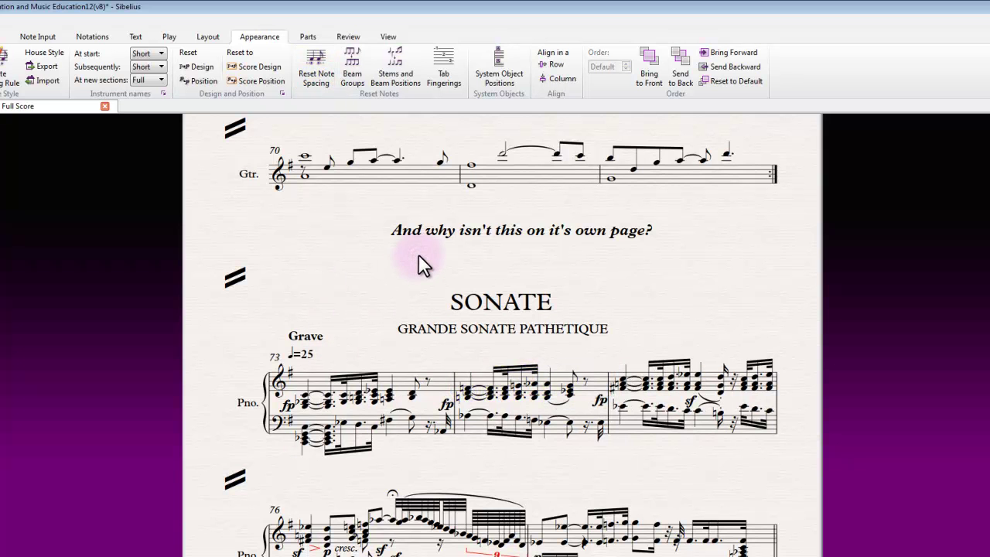
Look over the flute, guitar repeat section and piano Sonate layout examples on this page
{"action": "left_click", "coordinate": [490, 460]}
{"action": "scroll", "coordinate": [493, 464], "scroll_direction": "down", "scroll_amount": 1}
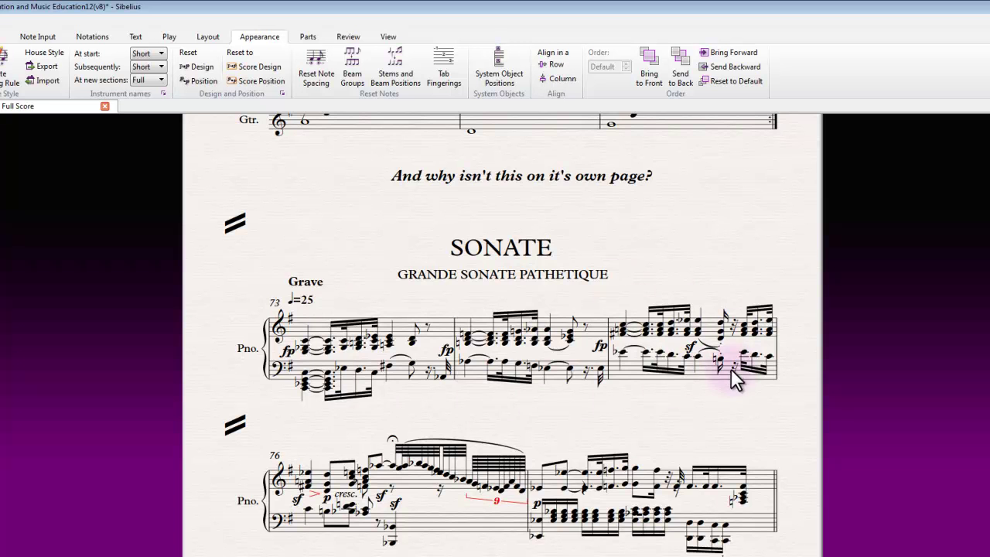
{"action": "scroll", "coordinate": [367, 299], "scroll_direction": "up", "scroll_amount": 3}
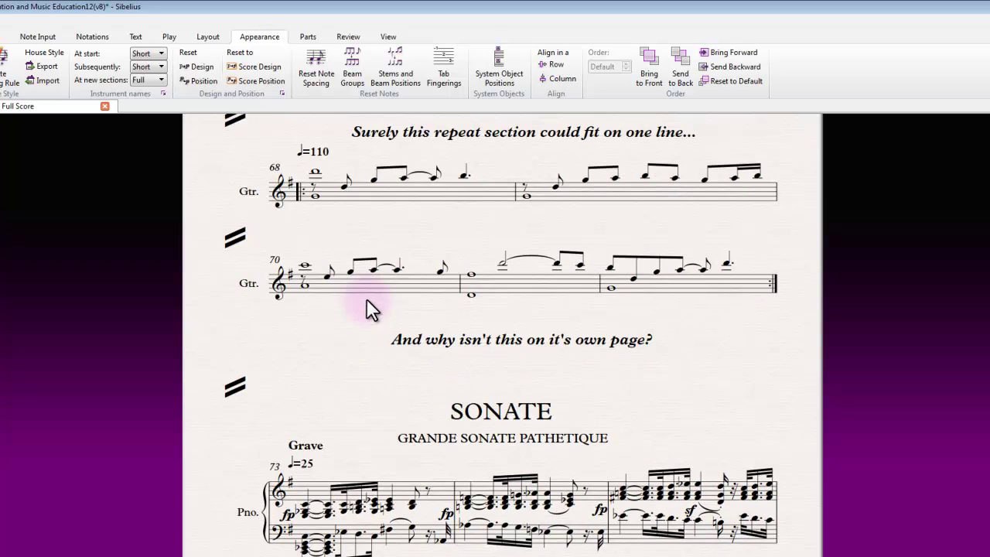
{"action": "scroll", "coordinate": [367, 298], "scroll_direction": "up", "scroll_amount": 5}
{"action": "scroll", "coordinate": [367, 299], "scroll_direction": "down", "scroll_amount": 2}
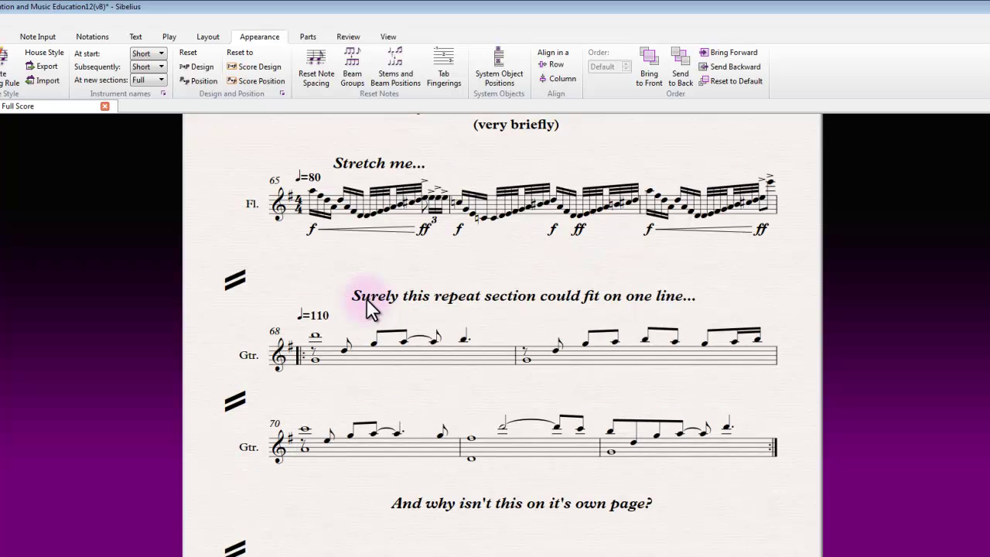
{"action": "scroll", "coordinate": [367, 299], "scroll_direction": "up", "scroll_amount": 1}
{"action": "scroll", "coordinate": [366, 299], "scroll_direction": "down", "scroll_amount": 3}
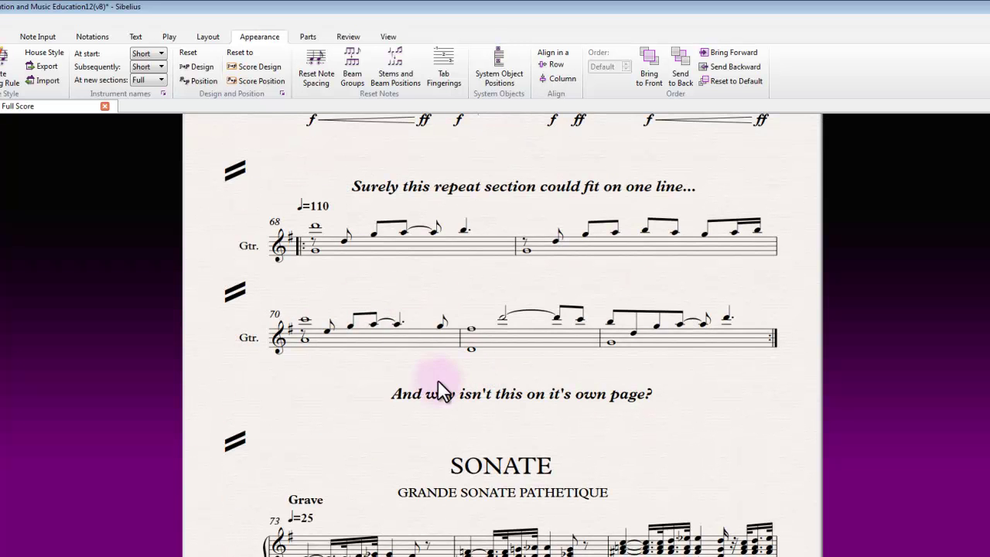
{"action": "scroll", "coordinate": [446, 424], "scroll_direction": "down", "scroll_amount": 3}
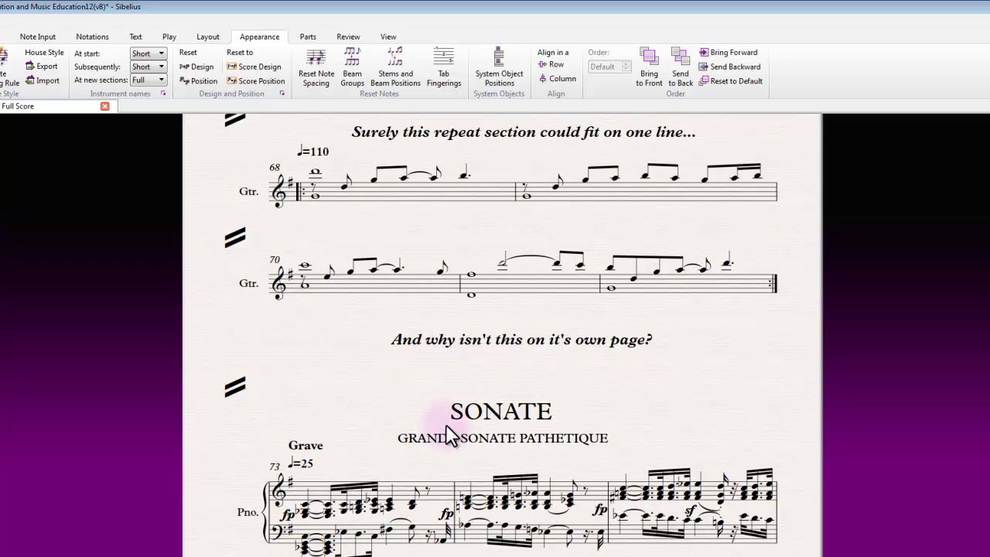
Go to the Navigation page, numbered 16, and examine its illustrations while zooming in and out
{"action": "scroll", "coordinate": [445, 424], "scroll_direction": "down", "scroll_amount": 8}
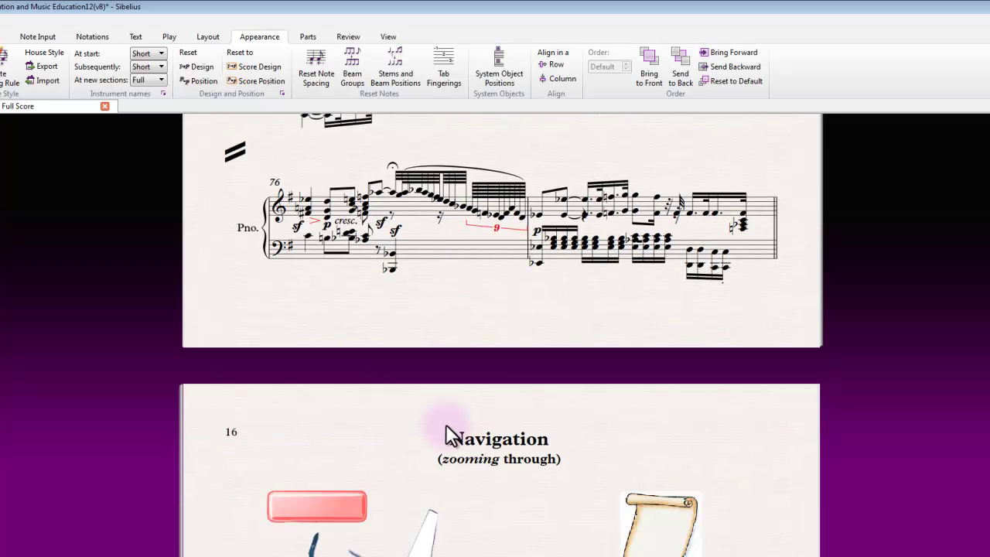
{"action": "scroll", "coordinate": [445, 424], "scroll_direction": "down", "scroll_amount": 2}
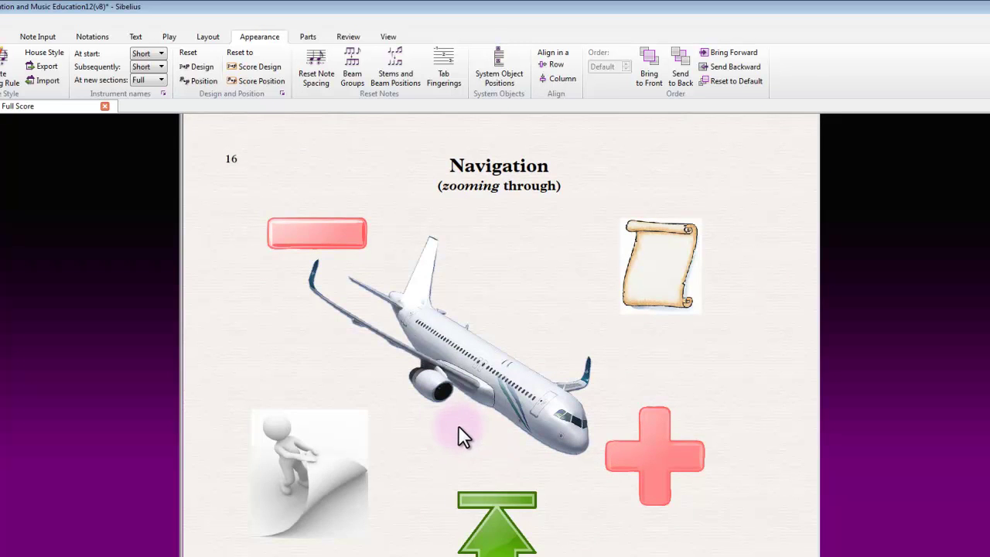
{"action": "scroll", "coordinate": [458, 425], "scroll_direction": "down", "scroll_amount": 2}
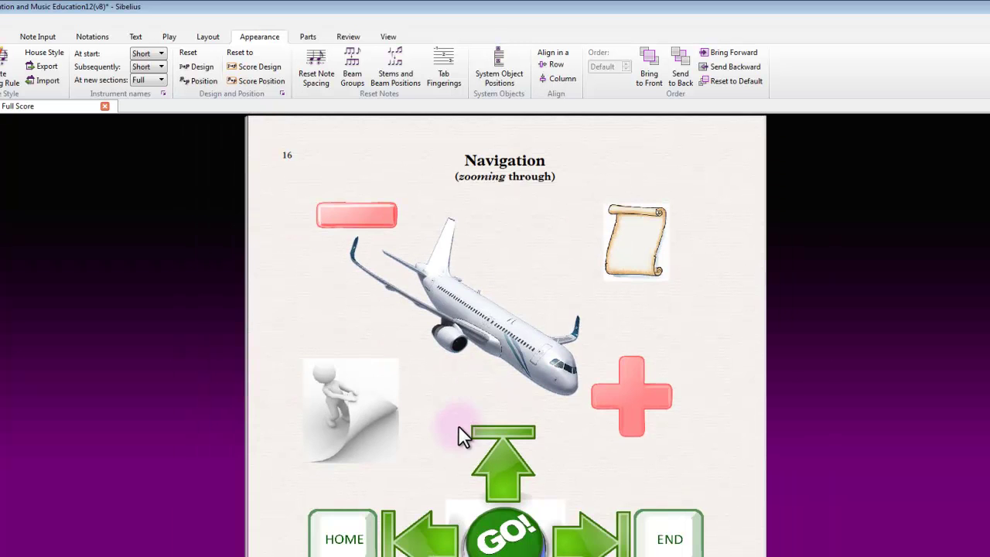
{"action": "scroll", "coordinate": [615, 308], "scroll_direction": "down", "scroll_amount": 2}
{"action": "scroll", "coordinate": [615, 308], "scroll_direction": "up", "scroll_amount": 2}
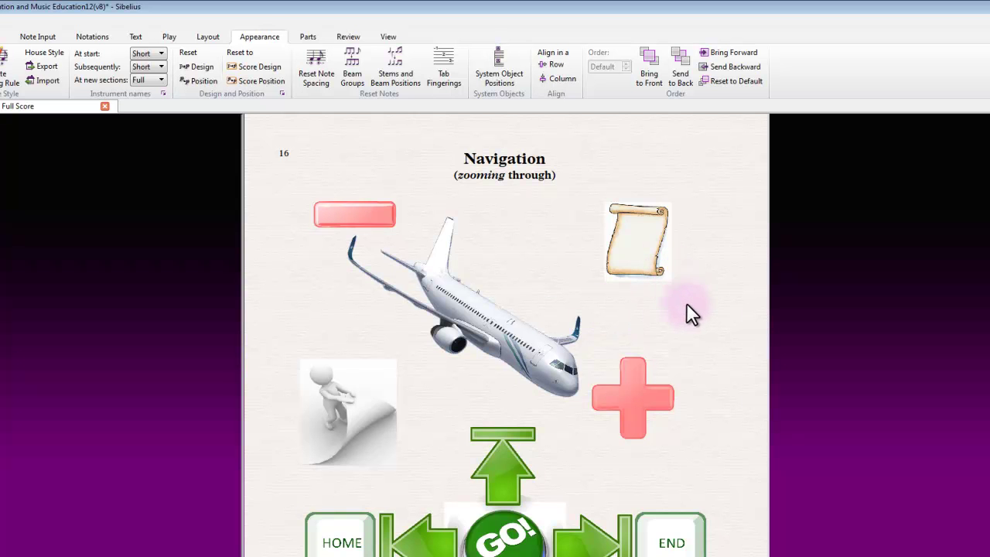
{"action": "scroll", "coordinate": [687, 303], "scroll_direction": "down", "scroll_amount": 4}
{"action": "scroll", "coordinate": [688, 304], "scroll_direction": "up", "scroll_amount": 6}
{"action": "scroll", "coordinate": [687, 303], "scroll_direction": "down", "scroll_amount": 1}
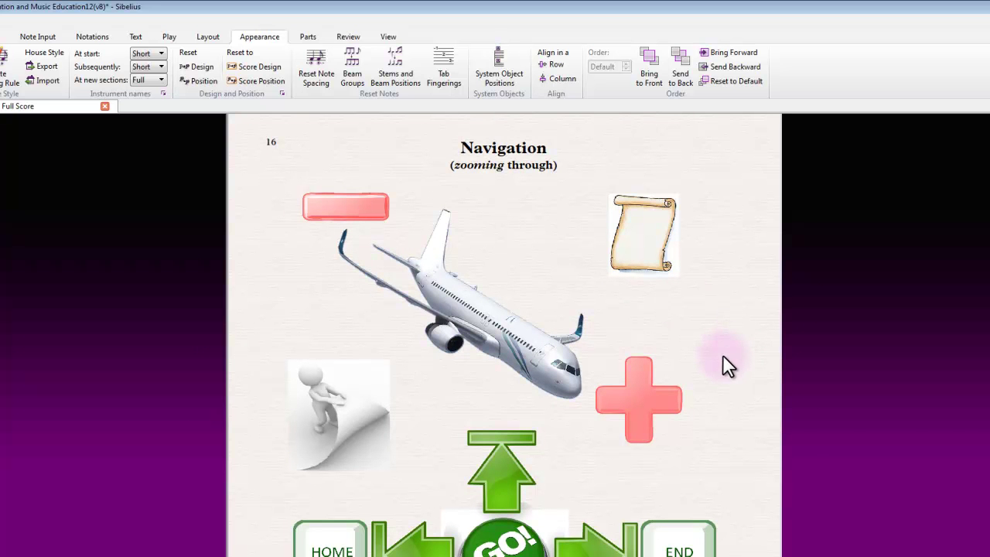
{"action": "scroll", "coordinate": [711, 378], "scroll_direction": "down", "scroll_amount": 1}
{"action": "scroll", "coordinate": [711, 377], "scroll_direction": "up", "scroll_amount": 1}
{"action": "scroll", "coordinate": [711, 377], "scroll_direction": "down", "scroll_amount": 1}
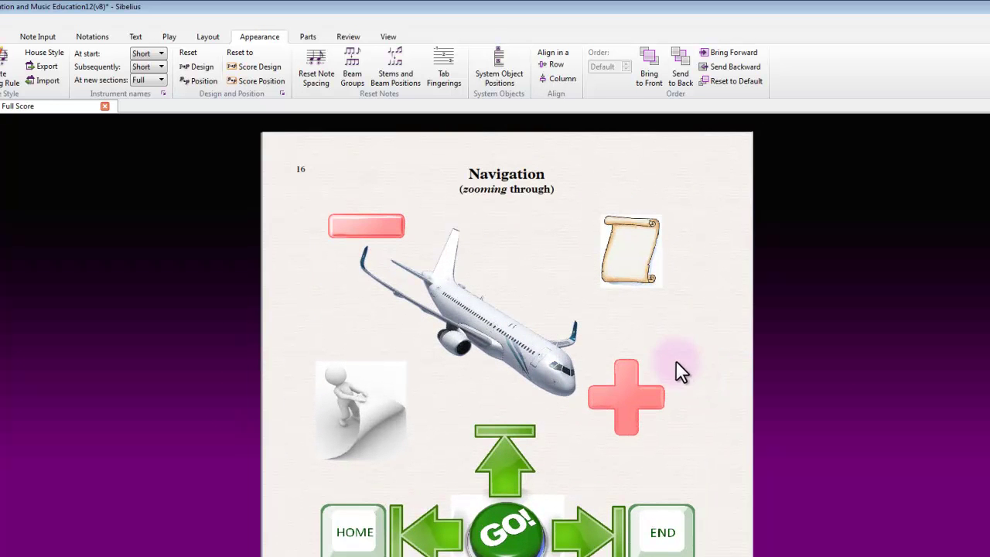
{"action": "left_click_drag", "start_coordinate": [676, 361], "coordinate": [740, 360]}
{"action": "scroll", "coordinate": [740, 360], "scroll_direction": "up", "scroll_amount": 2}
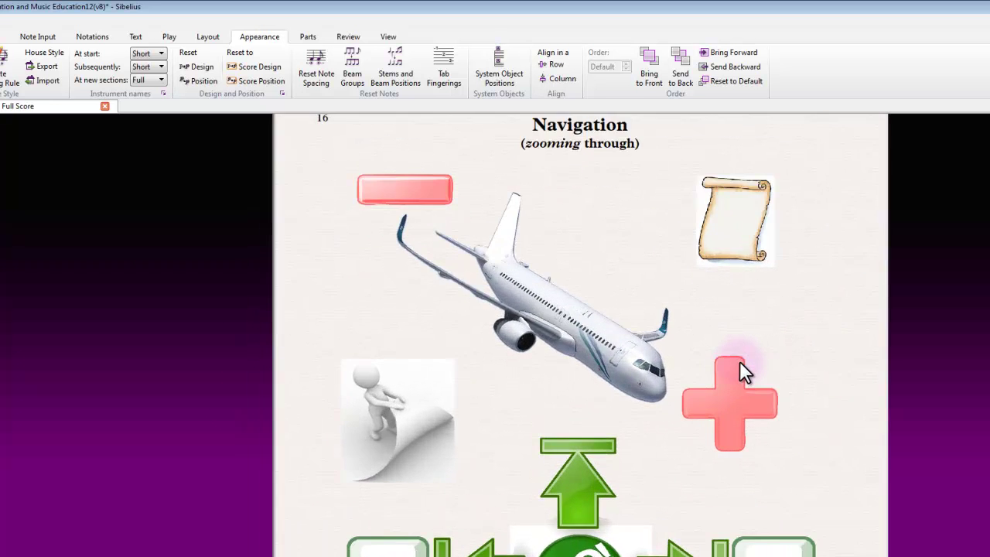
Zoom out and back in repeatedly on the Navigation page to compare magnifications of its illustrations
{"action": "scroll", "coordinate": [739, 361], "scroll_direction": "down", "scroll_amount": 2}
{"action": "scroll", "coordinate": [740, 361], "scroll_direction": "up", "scroll_amount": 2}
{"action": "scroll", "coordinate": [739, 360], "scroll_direction": "down", "scroll_amount": 1}
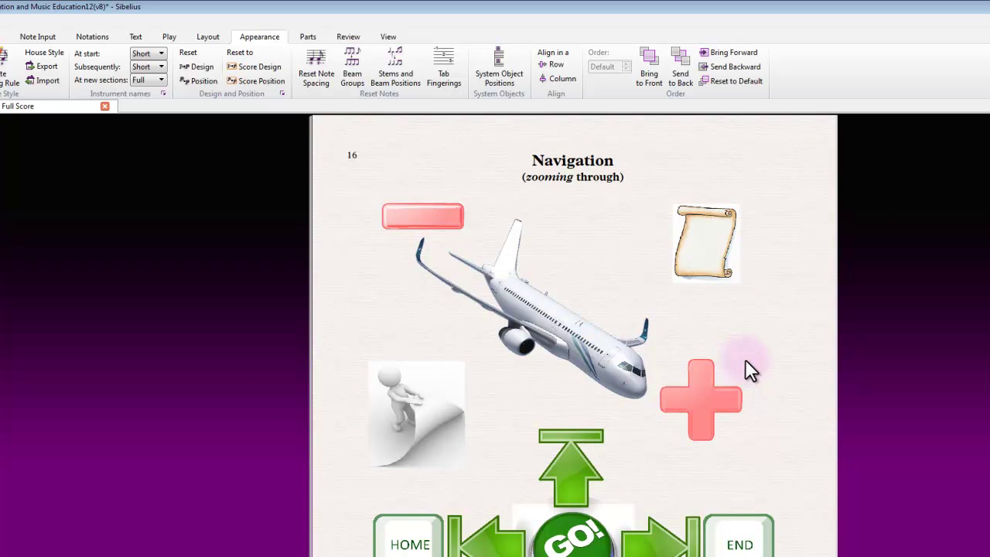
{"action": "scroll", "coordinate": [766, 343], "scroll_direction": "down", "scroll_amount": 2}
{"action": "scroll", "coordinate": [767, 342], "scroll_direction": "up", "scroll_amount": 1}
{"action": "scroll", "coordinate": [767, 343], "scroll_direction": "down", "scroll_amount": 2}
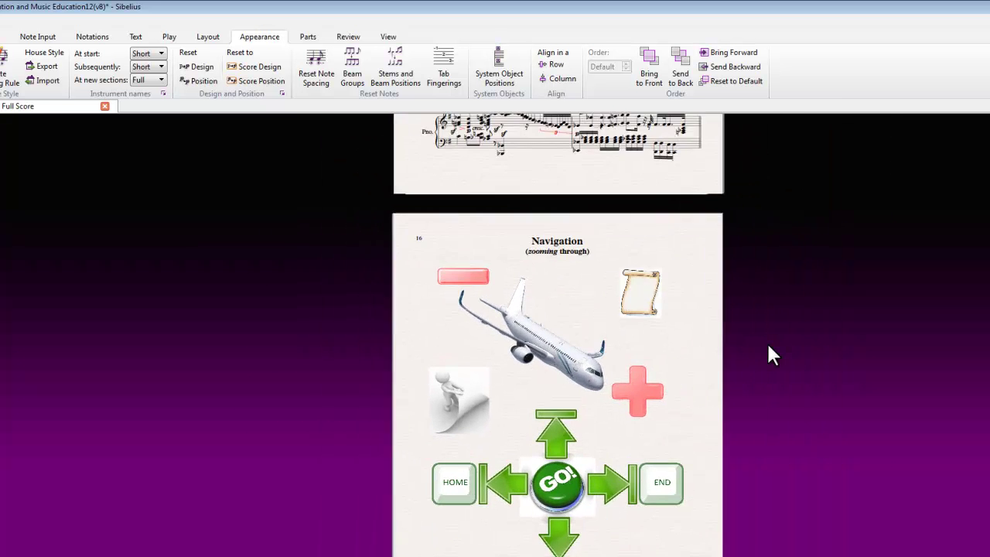
{"action": "scroll", "coordinate": [766, 342], "scroll_direction": "up", "scroll_amount": 2}
{"action": "scroll", "coordinate": [768, 346], "scroll_direction": "up", "scroll_amount": 2}
{"action": "scroll", "coordinate": [768, 346], "scroll_direction": "down", "scroll_amount": 3}
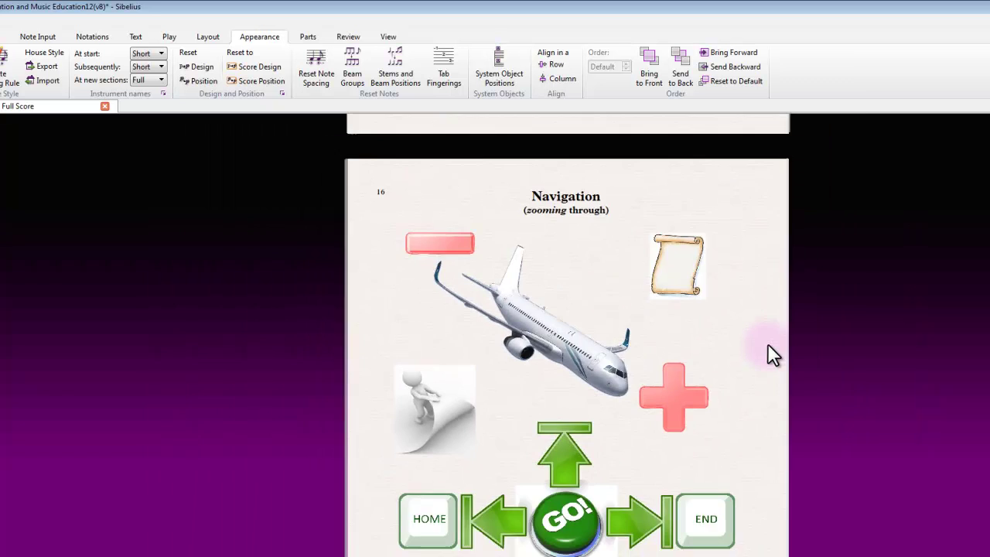
{"action": "scroll", "coordinate": [768, 346], "scroll_direction": "up", "scroll_amount": 2}
{"action": "scroll", "coordinate": [768, 346], "scroll_direction": "up", "scroll_amount": 2}
{"action": "scroll", "coordinate": [769, 346], "scroll_direction": "down", "scroll_amount": 1}
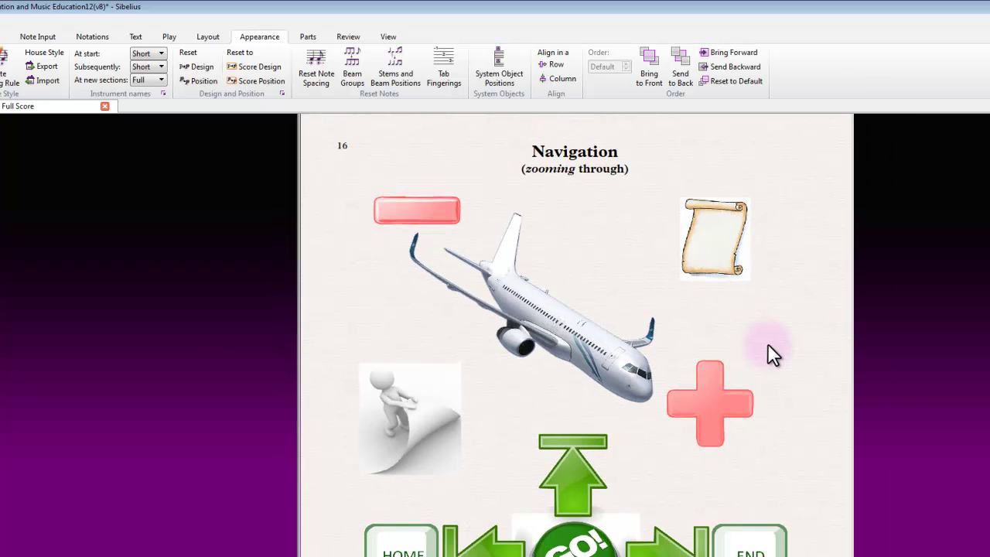
Shift the view across the Navigation page and zoom out and back in once
{"action": "left_click_drag", "start_coordinate": [802, 461], "coordinate": [766, 464]}
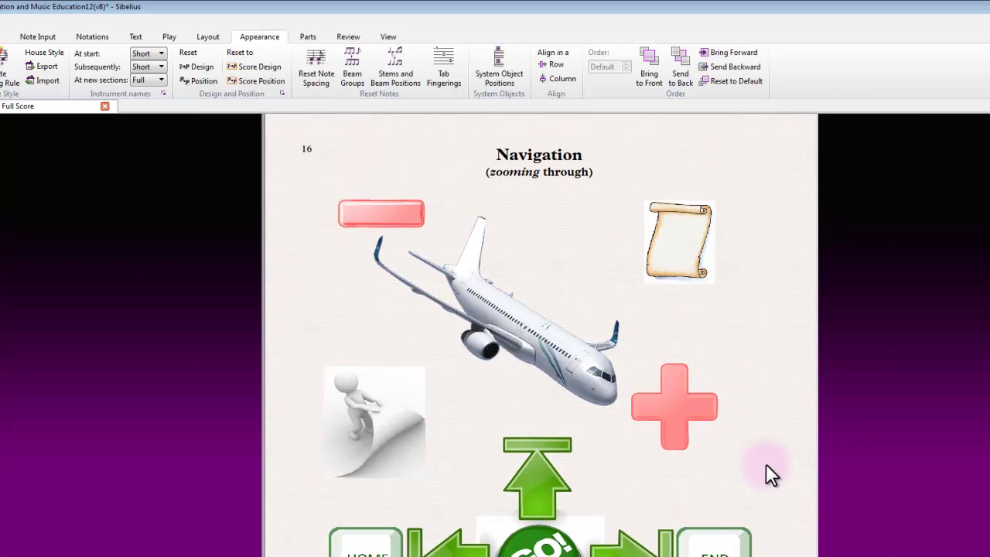
{"action": "left_click_drag", "start_coordinate": [341, 311], "coordinate": [338, 258]}
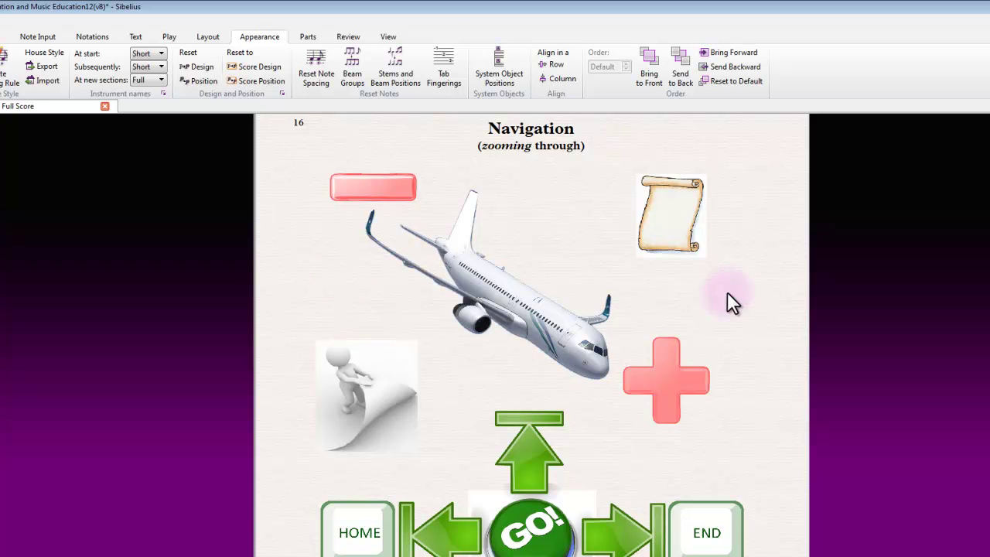
{"action": "scroll", "coordinate": [738, 415], "scroll_direction": "down", "scroll_amount": 3}
{"action": "scroll", "coordinate": [736, 412], "scroll_direction": "up", "scroll_amount": 3}
Bring up the list of preset zoom levels and close it without choosing one
{"action": "left_click", "coordinate": [391, 36]}
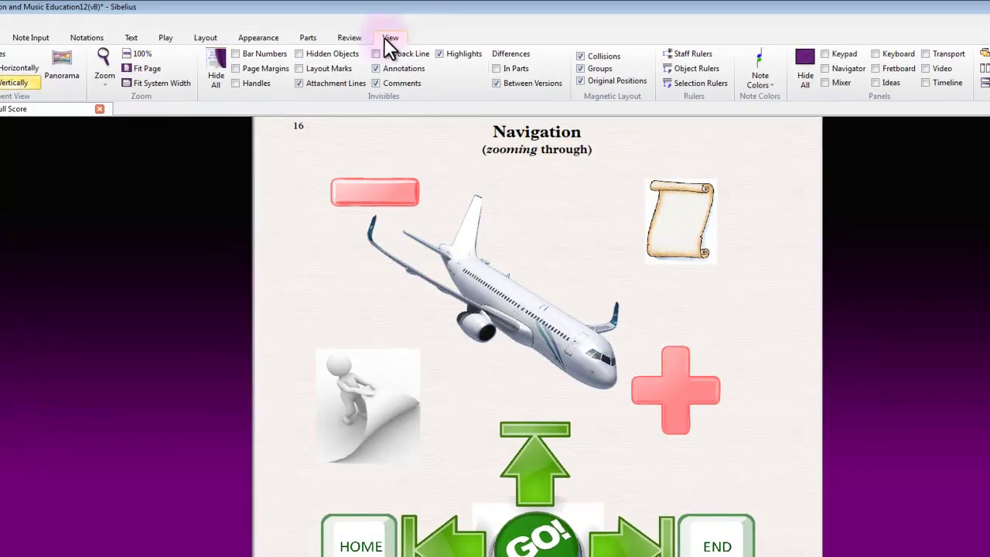
{"action": "left_click", "coordinate": [105, 83]}
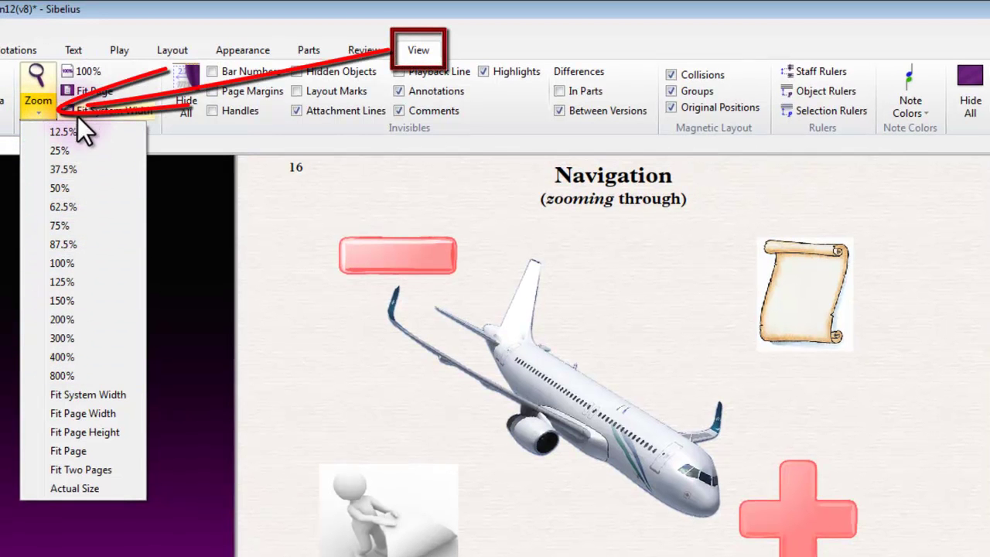
{"action": "left_click", "coordinate": [325, 348]}
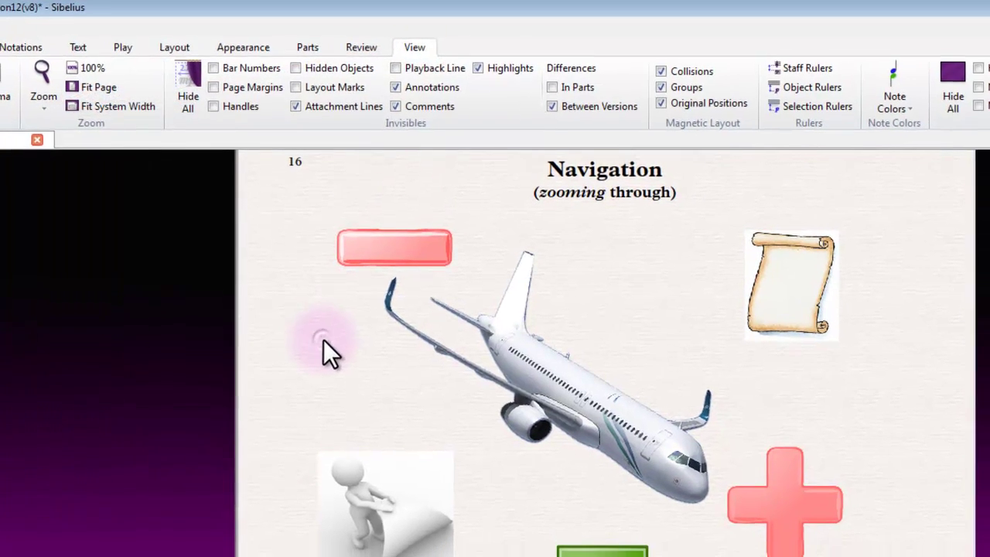
View the Navigation page at Fit Page and at 100%, and zoom out to 55% with the whole page in view
{"action": "key", "text": "ctrl+0"}
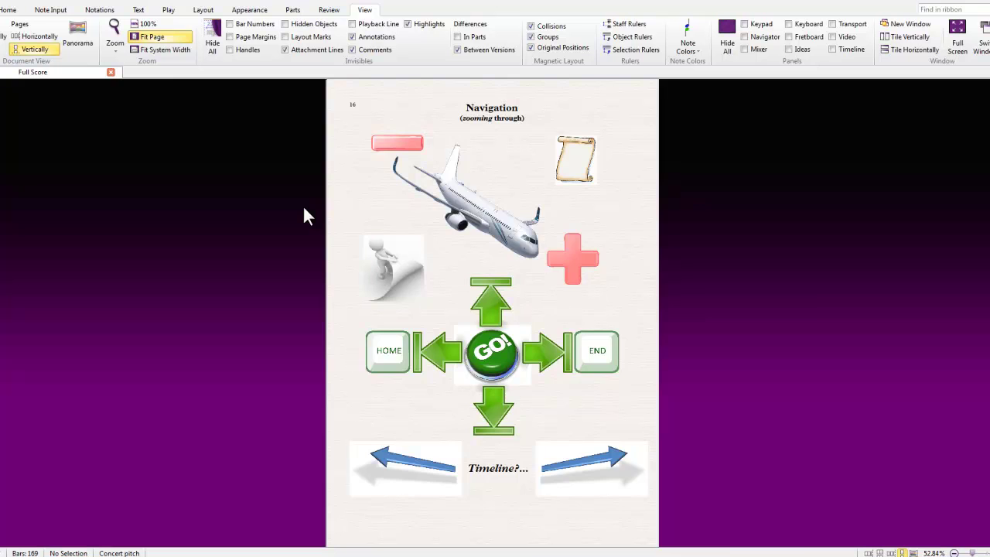
{"action": "key", "text": "ctrl+1"}
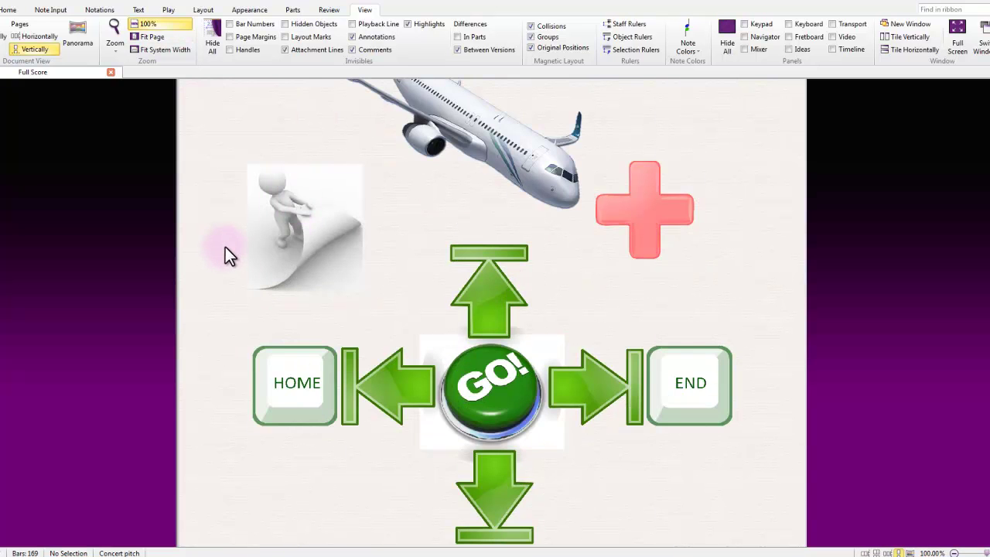
{"action": "scroll", "coordinate": [226, 247], "scroll_direction": "up", "scroll_amount": 5}
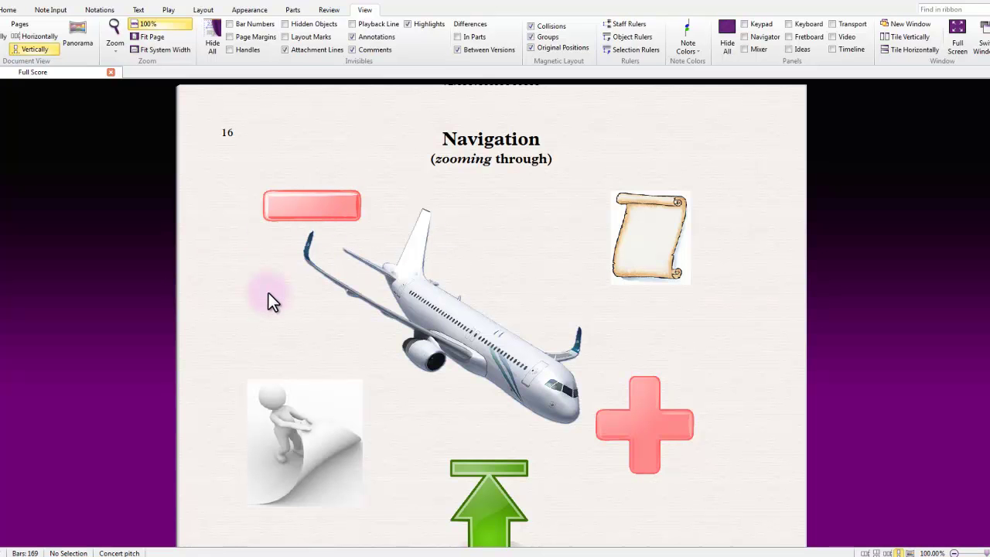
{"action": "scroll", "coordinate": [269, 293], "scroll_direction": "down", "scroll_amount": 3}
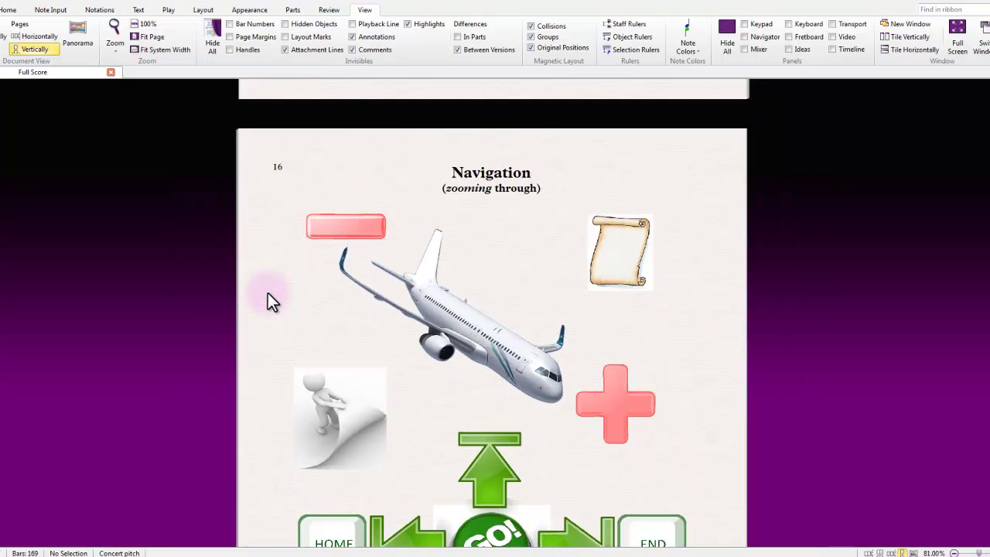
{"action": "left_click_drag", "start_coordinate": [357, 441], "coordinate": [358, 338]}
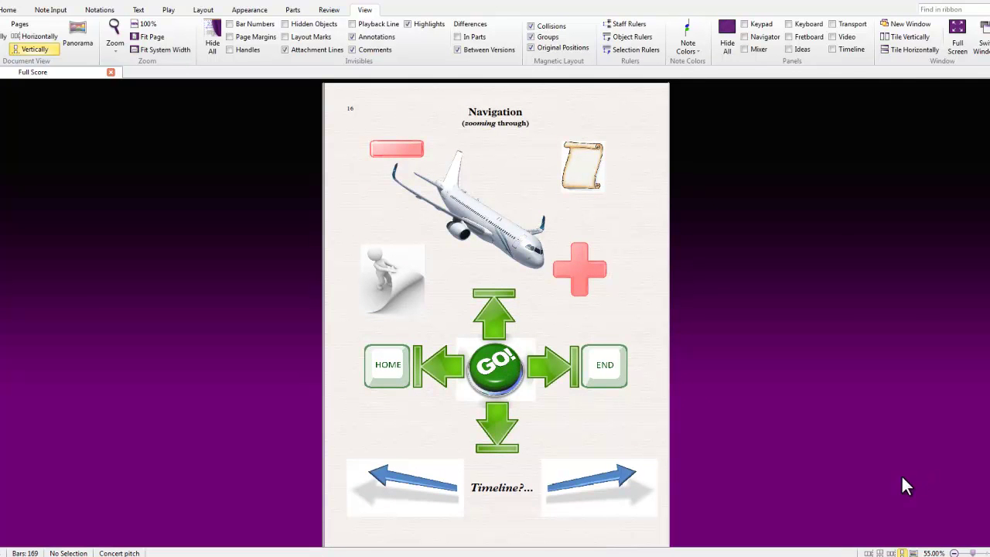
Arrange the score pages as horizontal spreads and undo the accidental move of the airplane graphic
{"action": "left_click", "coordinate": [869, 553]}
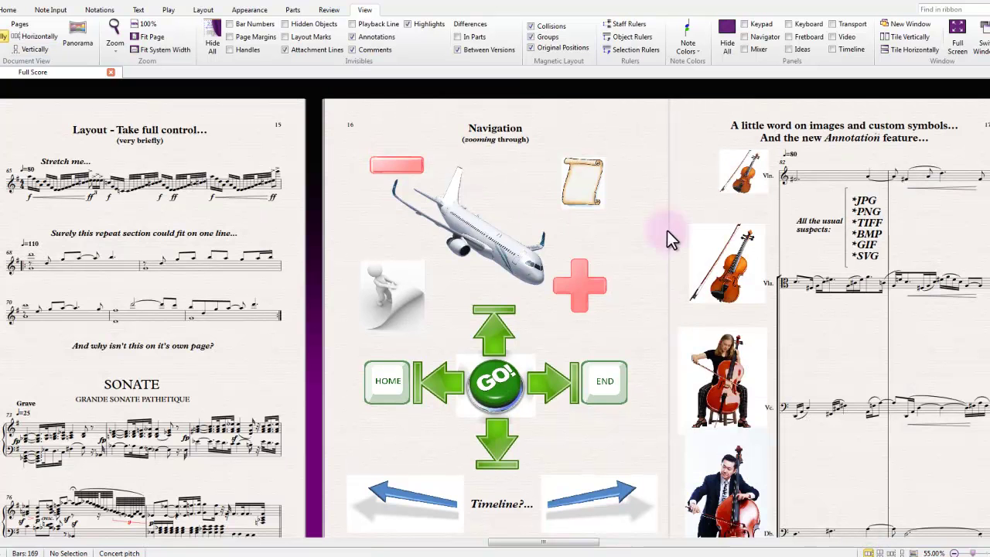
{"action": "left_click_drag", "start_coordinate": [494, 271], "coordinate": [551, 267]}
{"action": "key", "text": "ctrl+z"}
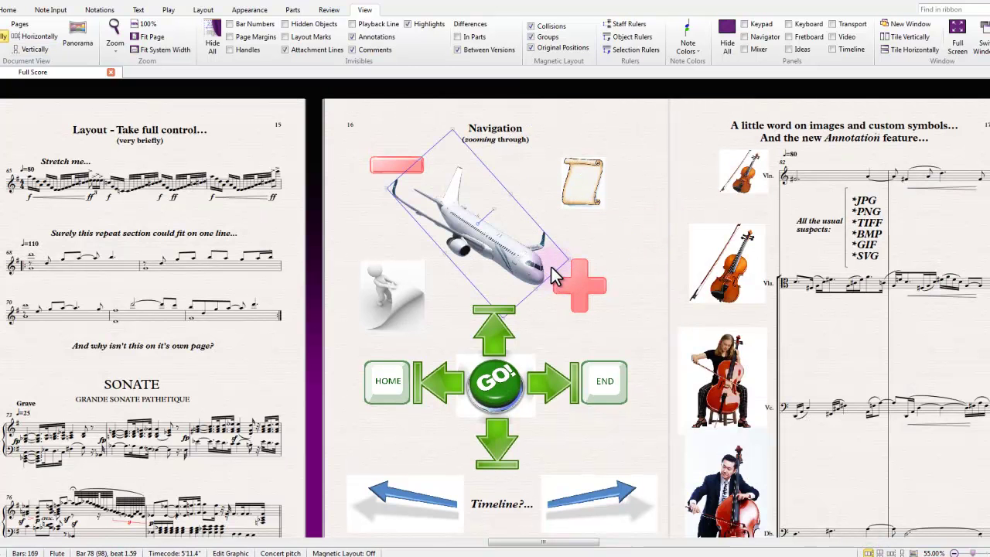
{"action": "left_click", "coordinate": [611, 249]}
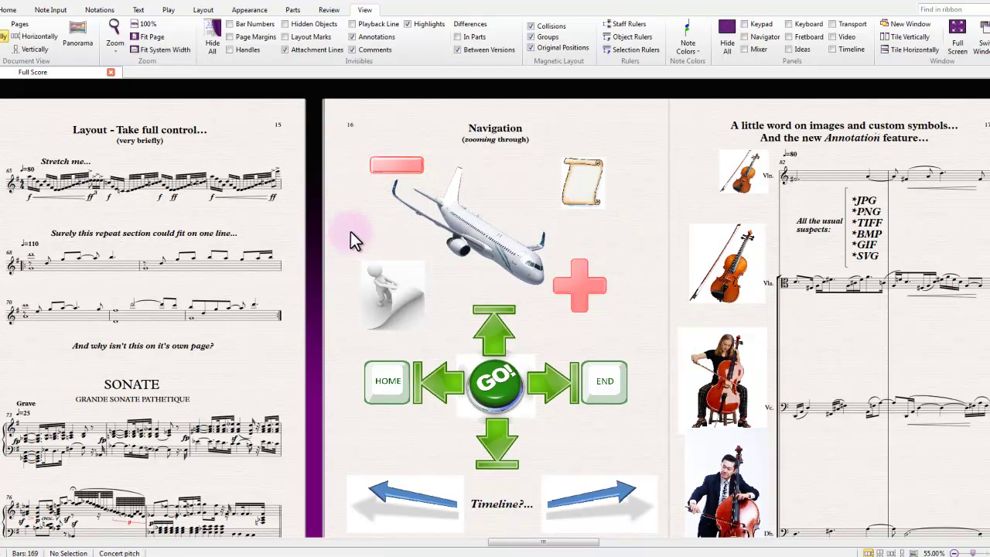
{"action": "left_click_drag", "start_coordinate": [347, 230], "coordinate": [342, 203]}
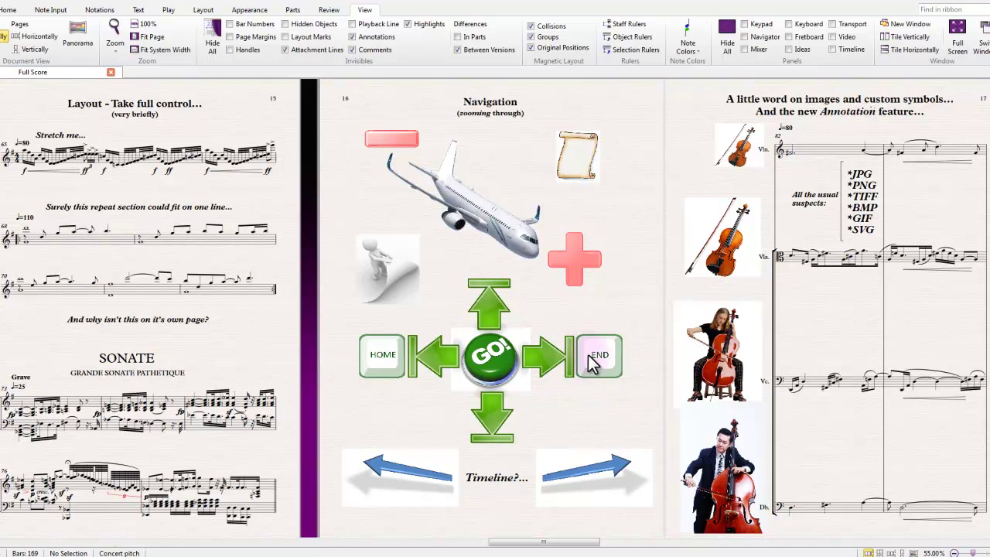
Page forward and backward through the score spreads from the Navigation page
{"action": "key", "text": "End"}
{"action": "key", "text": "End"}
{"action": "key", "text": "End"}
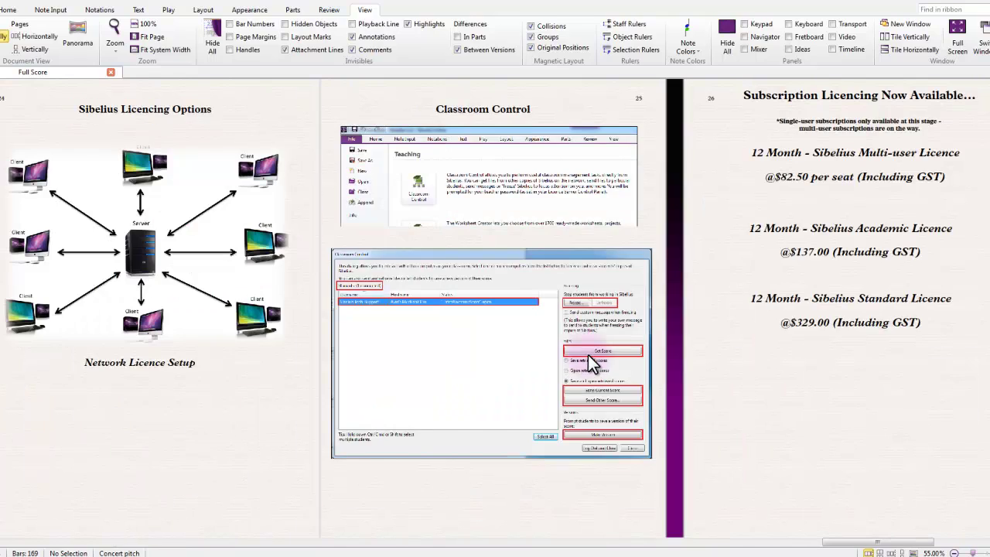
{"action": "key", "text": "Home"}
{"action": "key", "text": "Home"}
{"action": "key", "text": "Home"}
{"action": "key", "text": "Home"}
{"action": "key", "text": "Home"}
{"action": "key", "text": "Home"}
{"action": "key", "text": "Page_Down"}
{"action": "key", "text": "Page_Down"}
{"action": "key", "text": "Page_Down"}
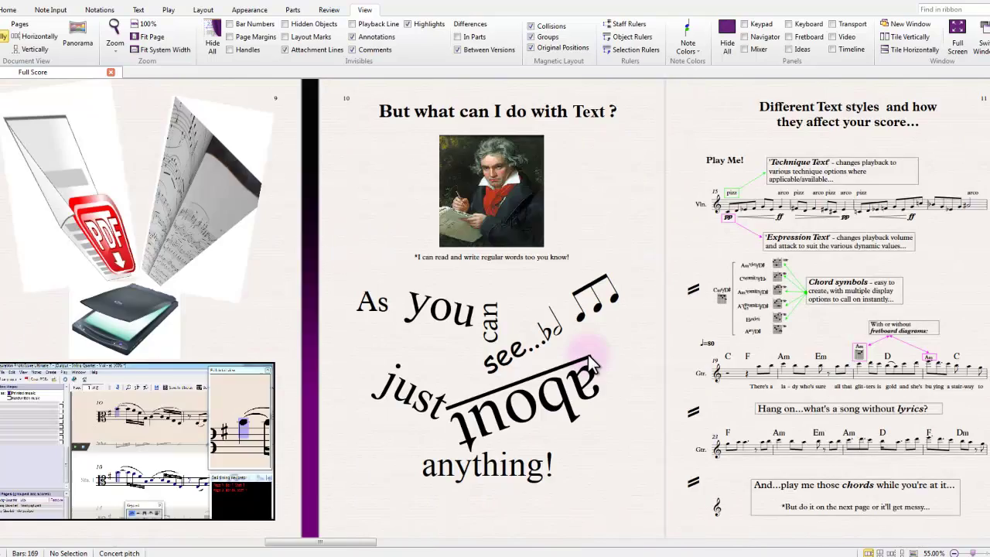
{"action": "key", "text": "Page_Up"}
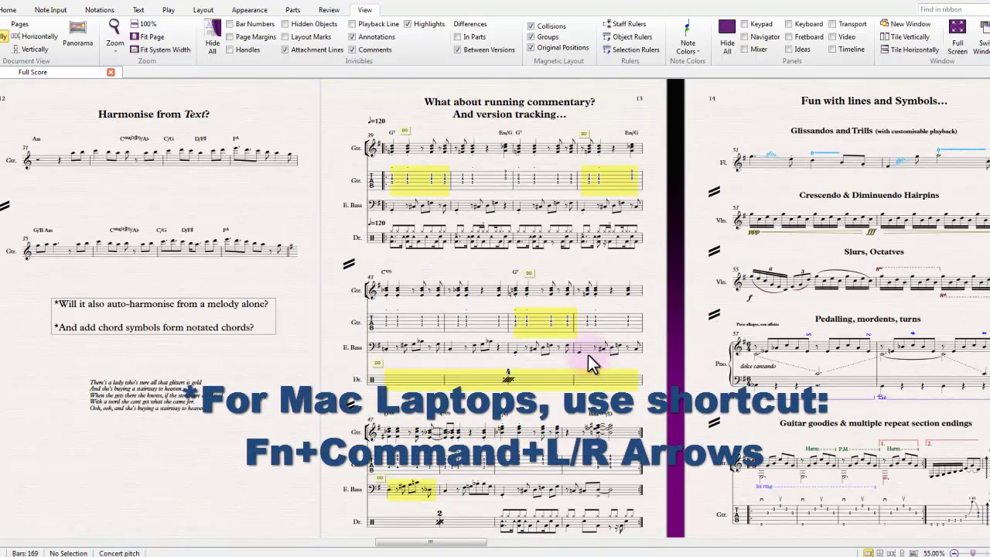
Jump to the very end of the score and back to its first page
{"action": "key", "text": "ctrl+End"}
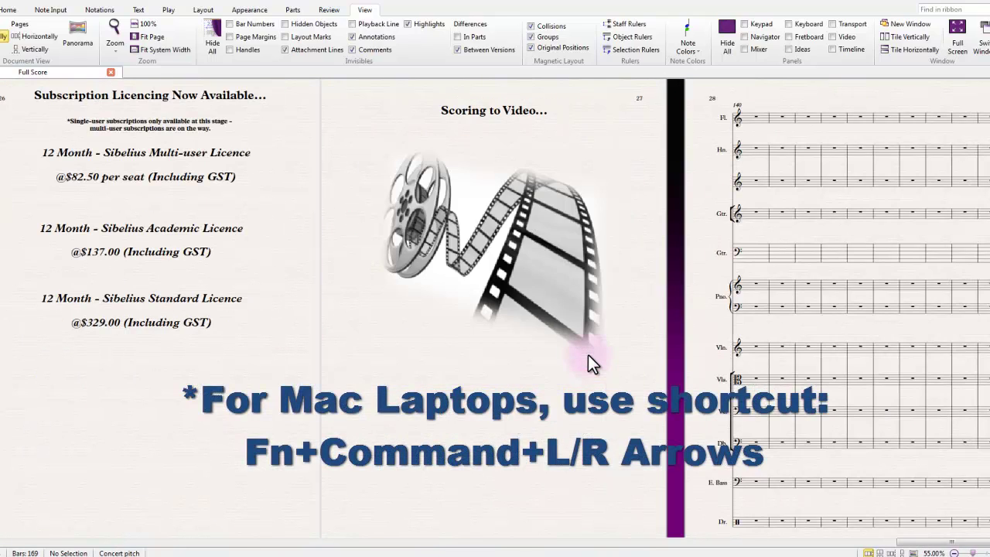
{"action": "key", "text": "ctrl+Home"}
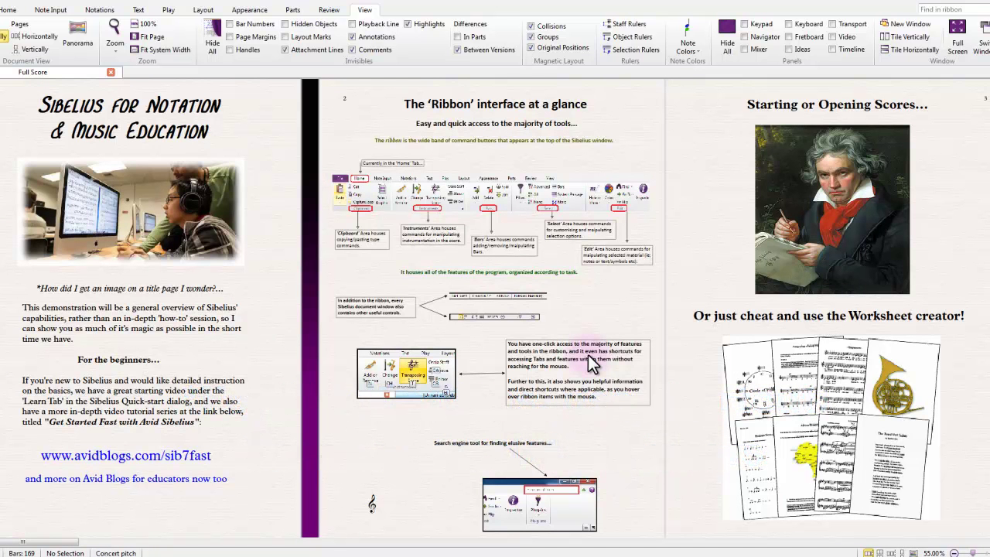
Page forward from the title page to page 16, Navigation, and centre that page in the view
{"action": "key", "text": "End"}
{"action": "key", "text": "End"}
{"action": "key", "text": "End"}
{"action": "key", "text": "End"}
{"action": "key", "text": "End"}
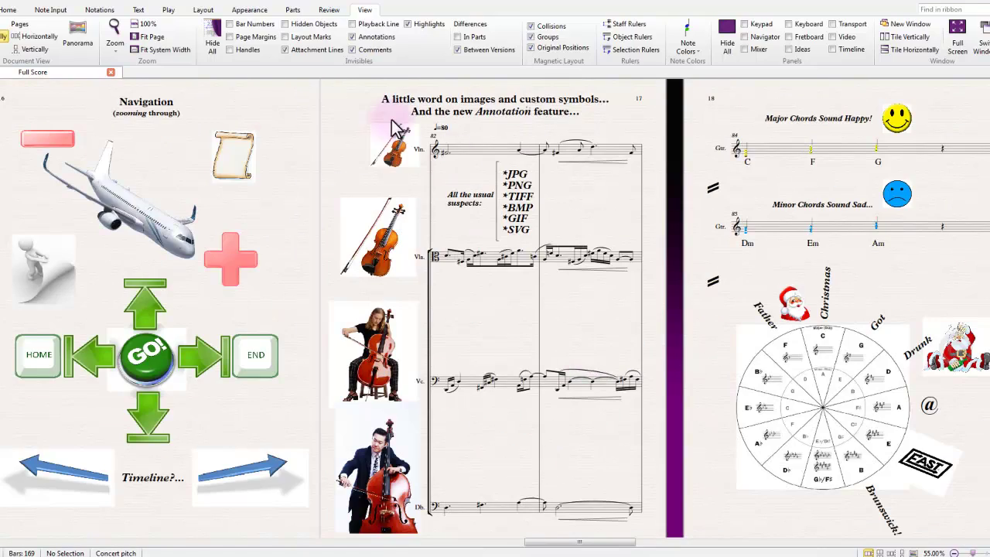
{"action": "left_click_drag", "start_coordinate": [290, 155], "coordinate": [702, 151]}
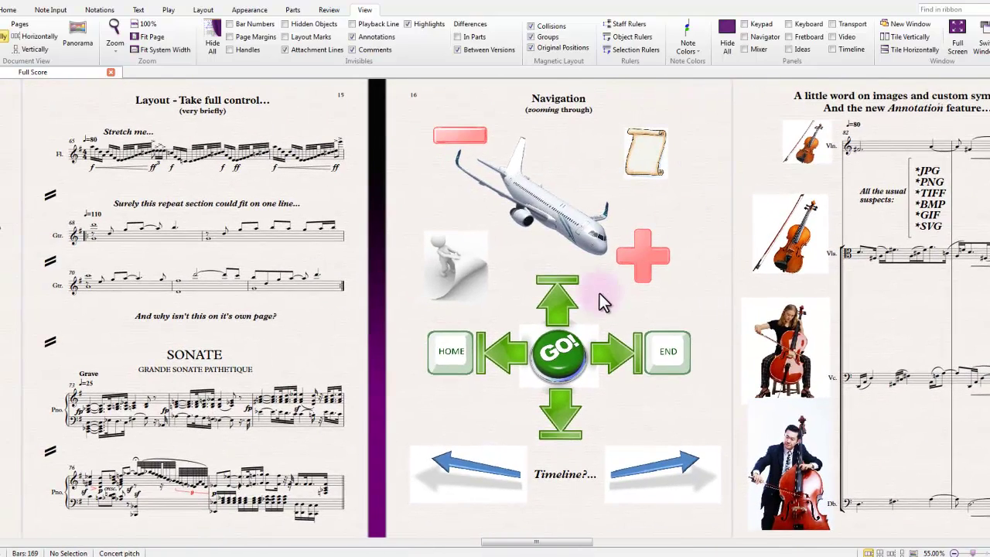
Open the Go to Bar dialog and cancel it without jumping to a bar
{"action": "left_click", "coordinate": [7, 10]}
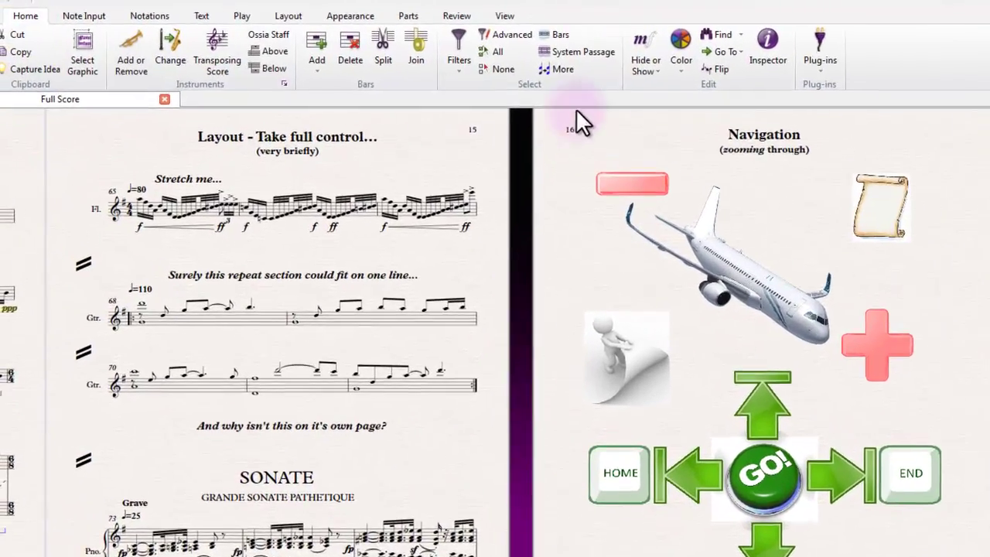
{"action": "left_click", "coordinate": [718, 51]}
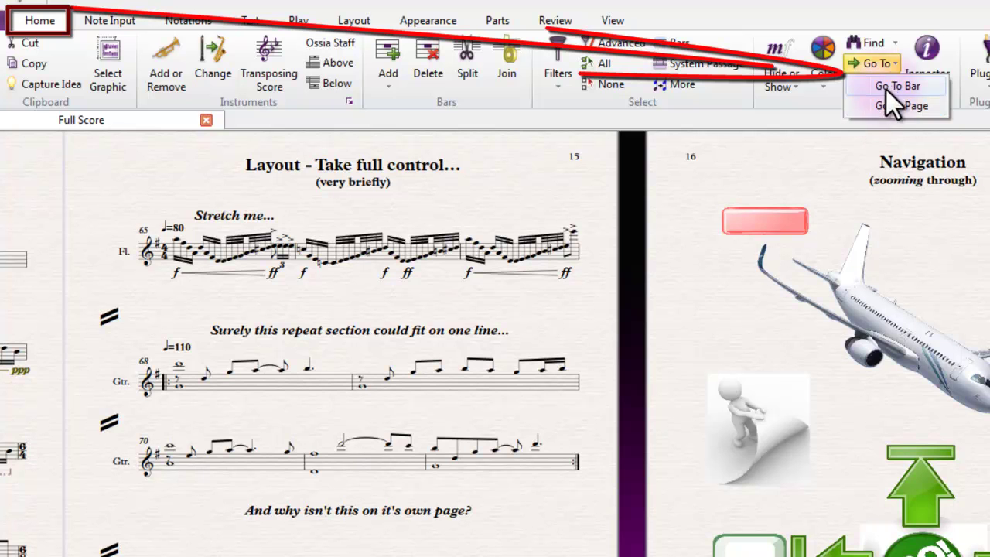
{"action": "left_click", "coordinate": [899, 87]}
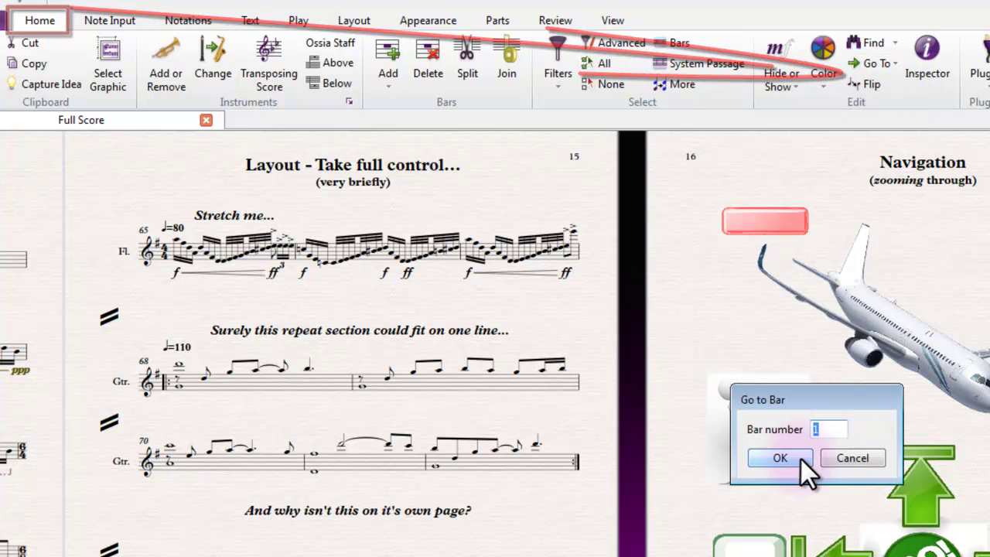
{"action": "left_click", "coordinate": [860, 460]}
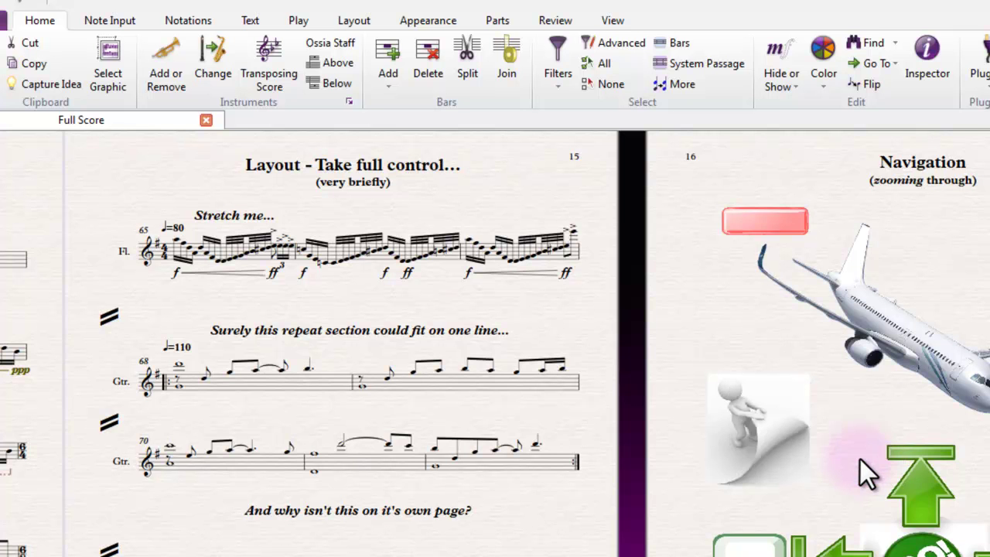
{"action": "left_click", "coordinate": [950, 263]}
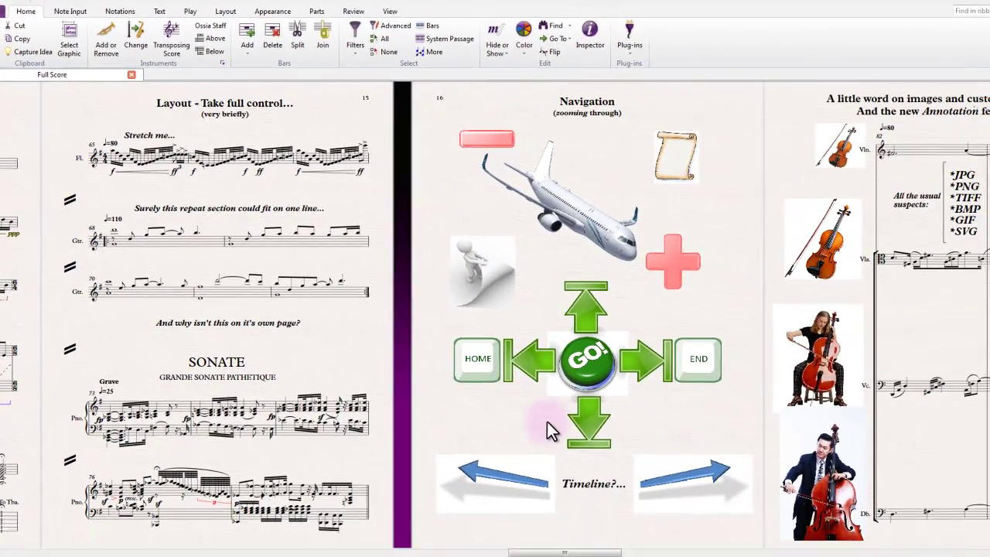
Show the Timeline, expand its events into separate rows, and enlarge it until all the instrument rows fit
{"action": "key", "text": "ctrl+alt+t"}
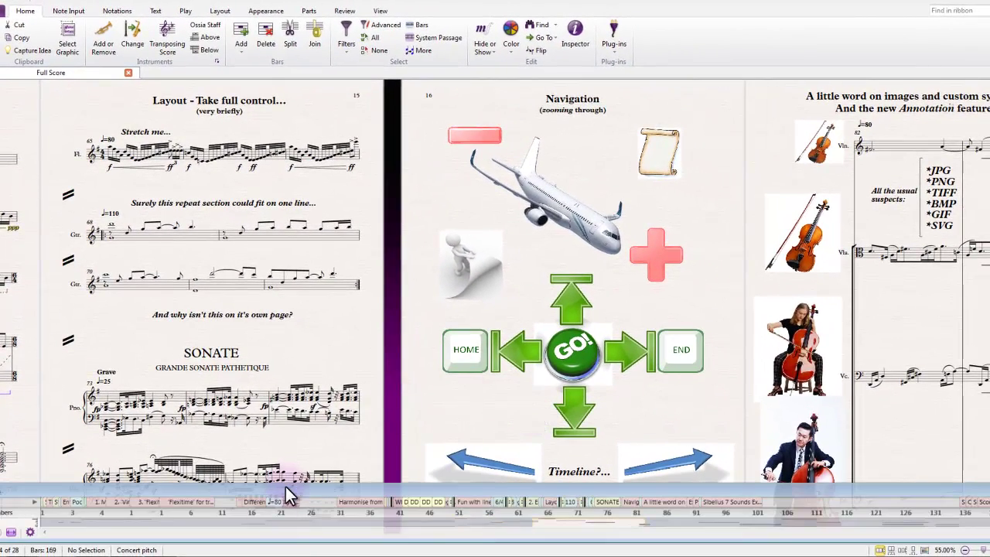
{"action": "left_click_drag", "start_coordinate": [284, 484], "coordinate": [286, 391]}
{"action": "left_click_drag", "start_coordinate": [210, 397], "coordinate": [211, 405]}
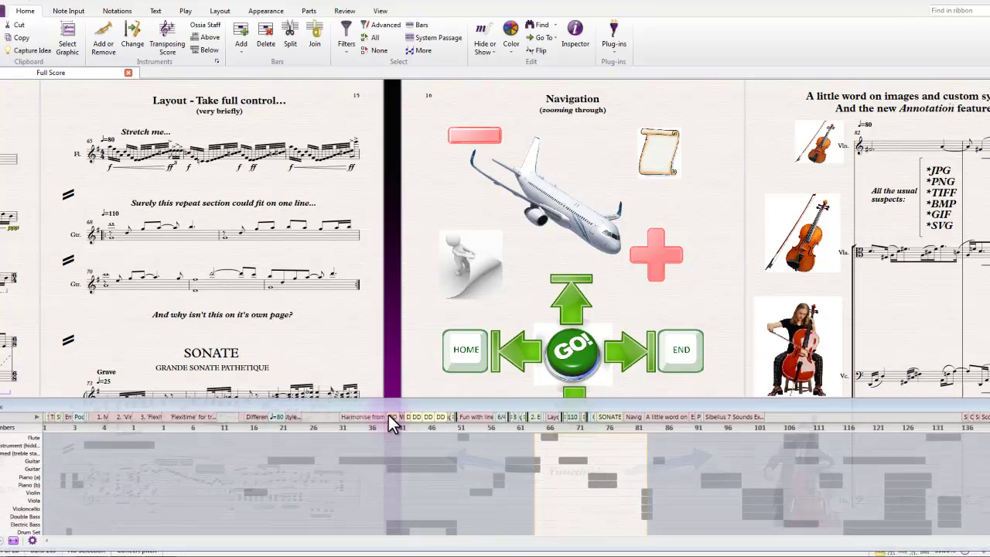
{"action": "left_click", "coordinate": [36, 416]}
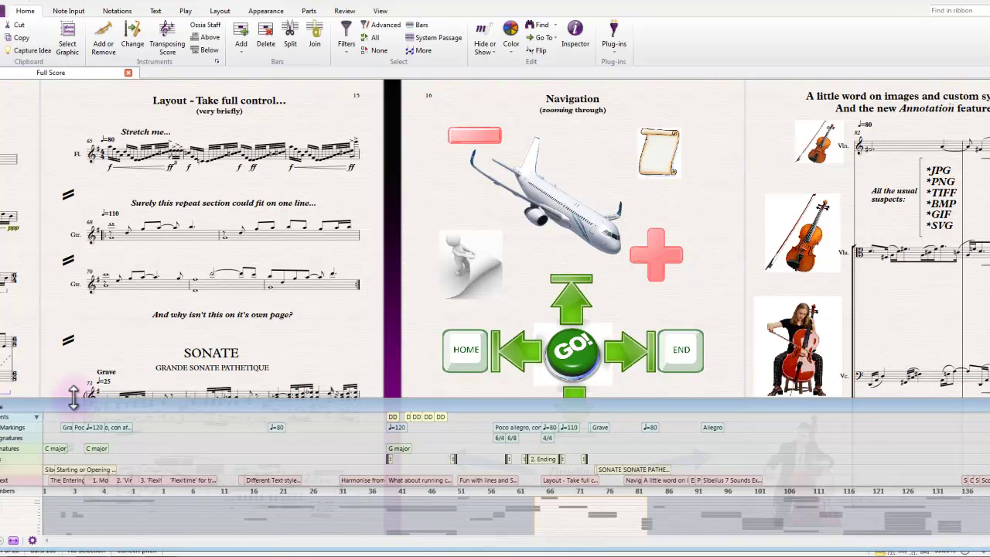
{"action": "left_click_drag", "start_coordinate": [73, 398], "coordinate": [75, 313]}
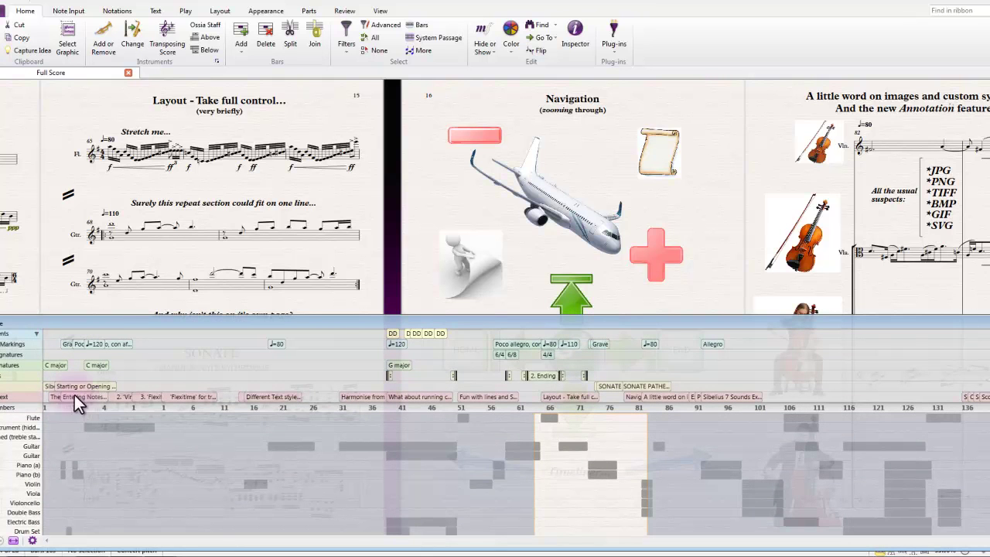
Jump through the score using the Timeline's text events for Different Text styles and 3. 'Flexitime' Live MIDI Recording
{"action": "left_click", "coordinate": [281, 397]}
{"action": "left_click", "coordinate": [146, 397]}
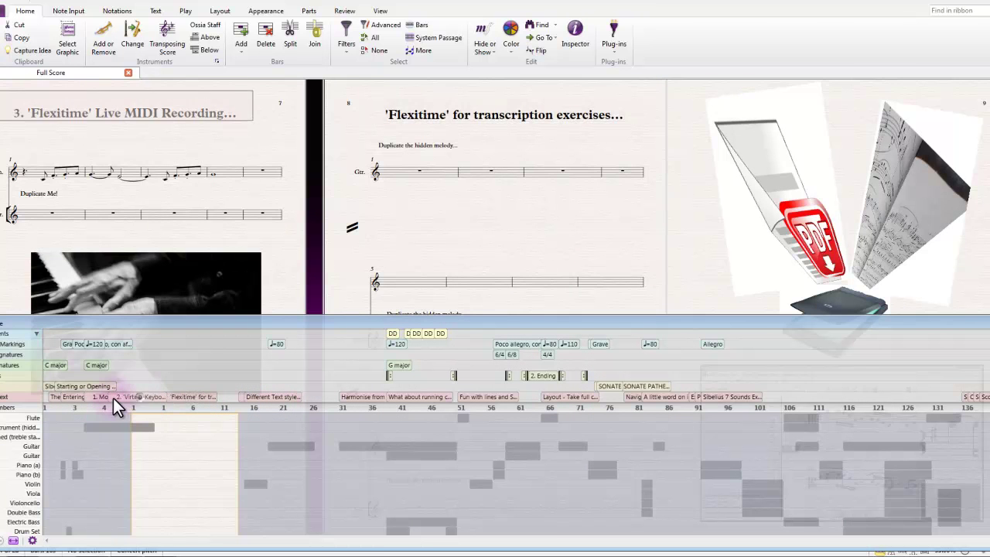
Jump through the score using the Timeline's text events, including 2. 'Virtual' Keyboard Entry, 'Flexitime' for transcription and Harmonise from Text
{"action": "left_click", "coordinate": [113, 398]}
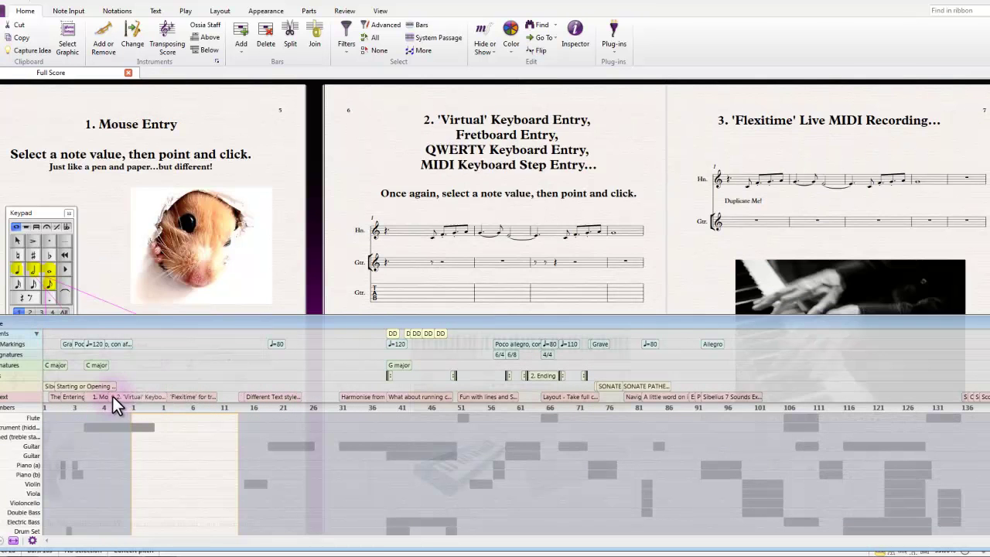
{"action": "left_click", "coordinate": [68, 397]}
{"action": "left_click", "coordinate": [269, 397]}
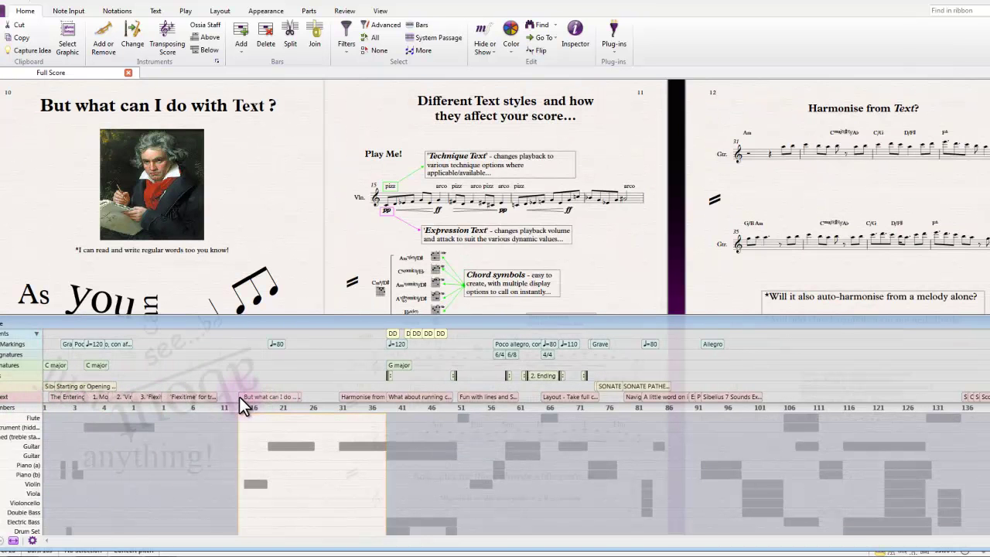
{"action": "left_click", "coordinate": [180, 397]}
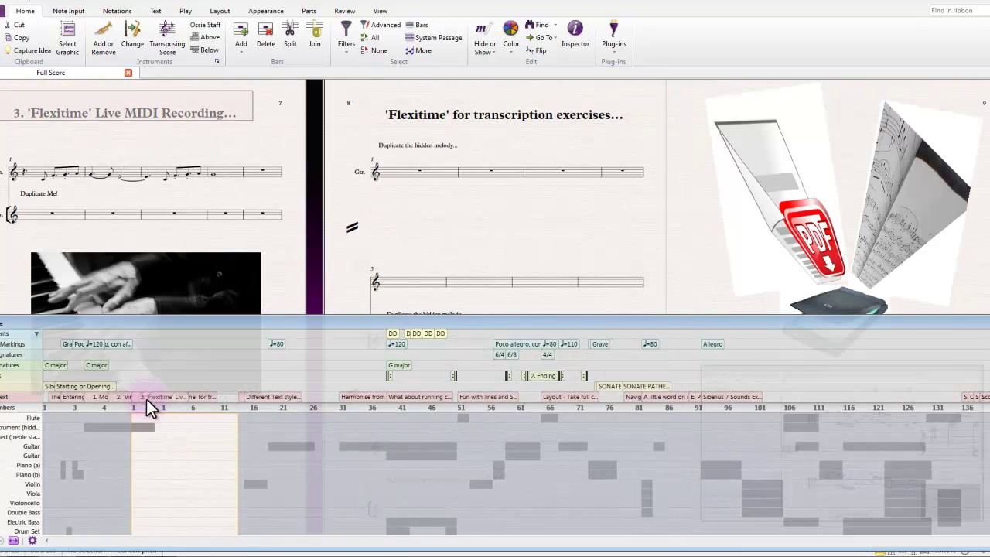
{"action": "left_click", "coordinate": [360, 396]}
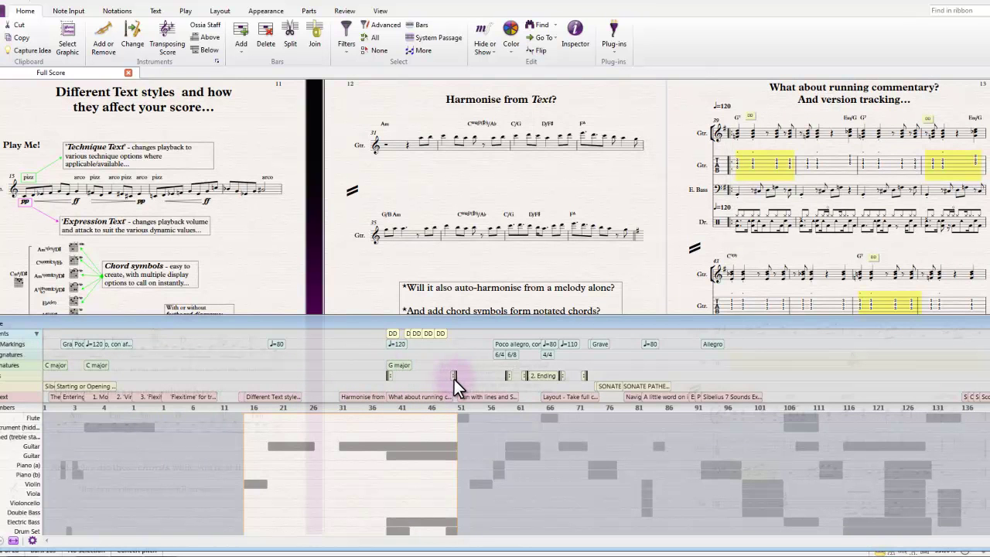
Jump between sections of the score using the Timeline's repeat barline events and its last comment
{"action": "left_click", "coordinate": [454, 378]}
{"action": "left_click", "coordinate": [387, 377]}
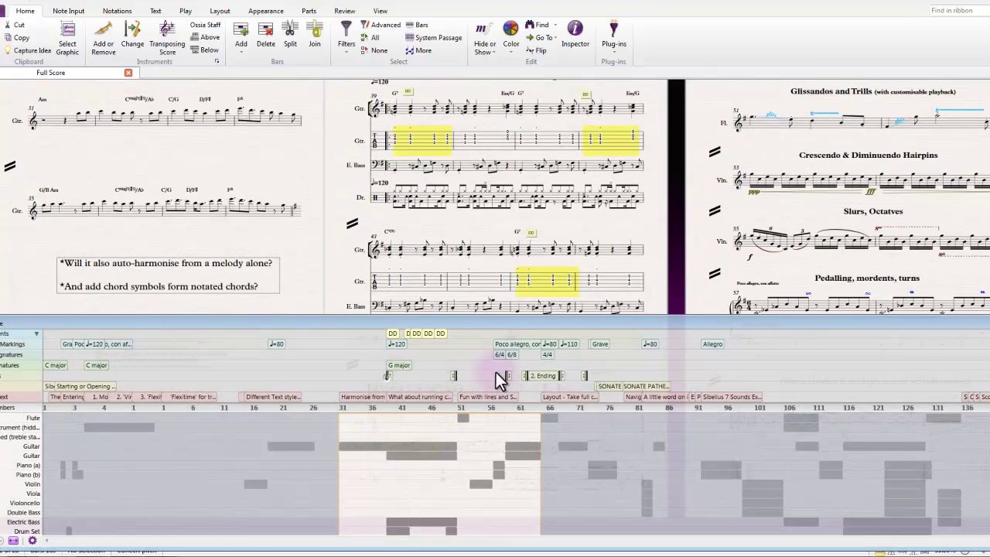
{"action": "left_click", "coordinate": [506, 376]}
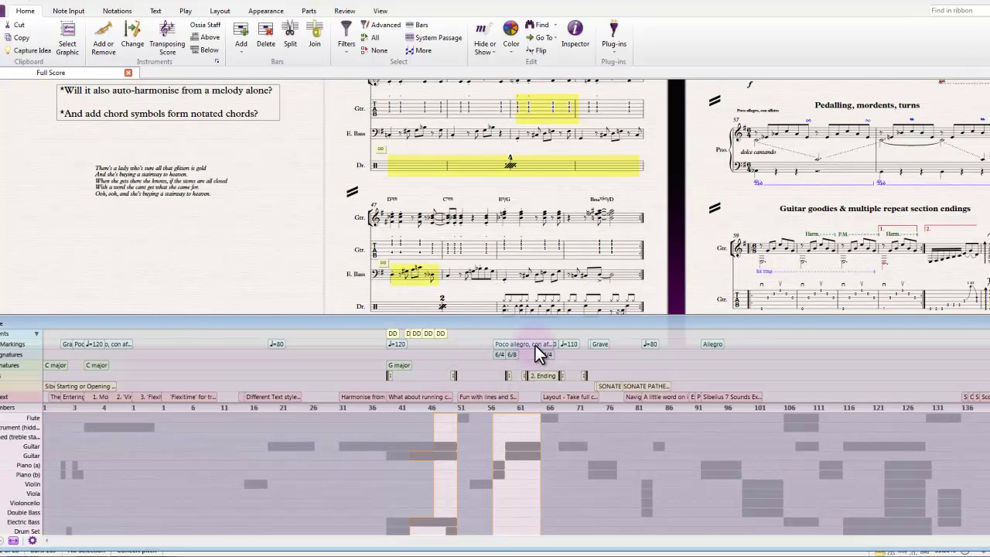
{"action": "left_click", "coordinate": [389, 375]}
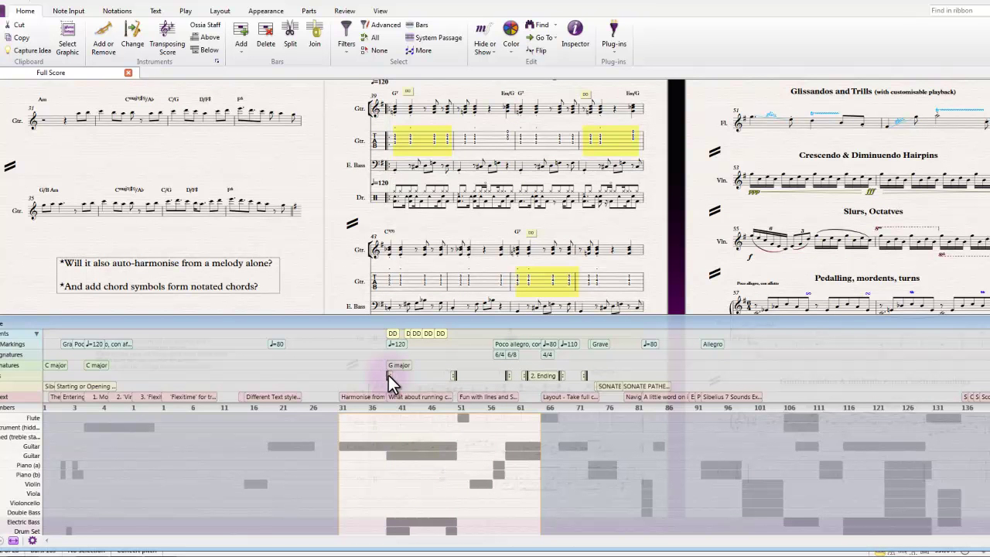
{"action": "left_click", "coordinate": [442, 332]}
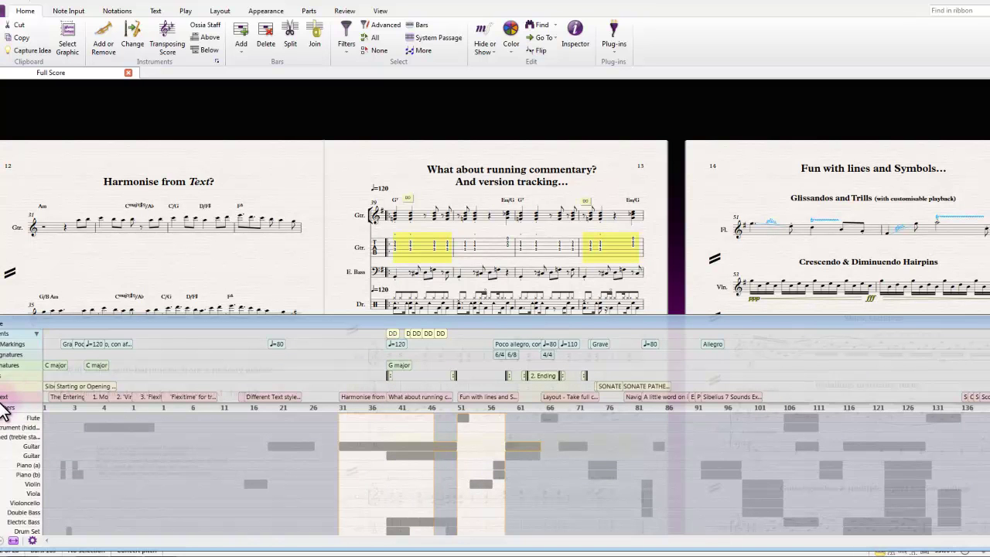
Jump to page 11 and to the Flute block near bar 66 from the Timeline's instrument rows
{"action": "left_click", "coordinate": [423, 349]}
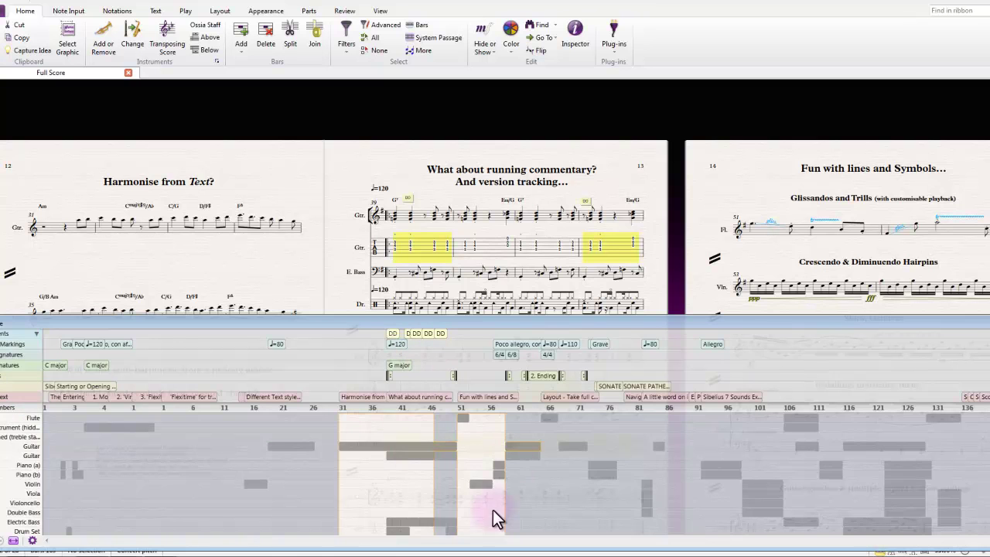
{"action": "left_click", "coordinate": [450, 423]}
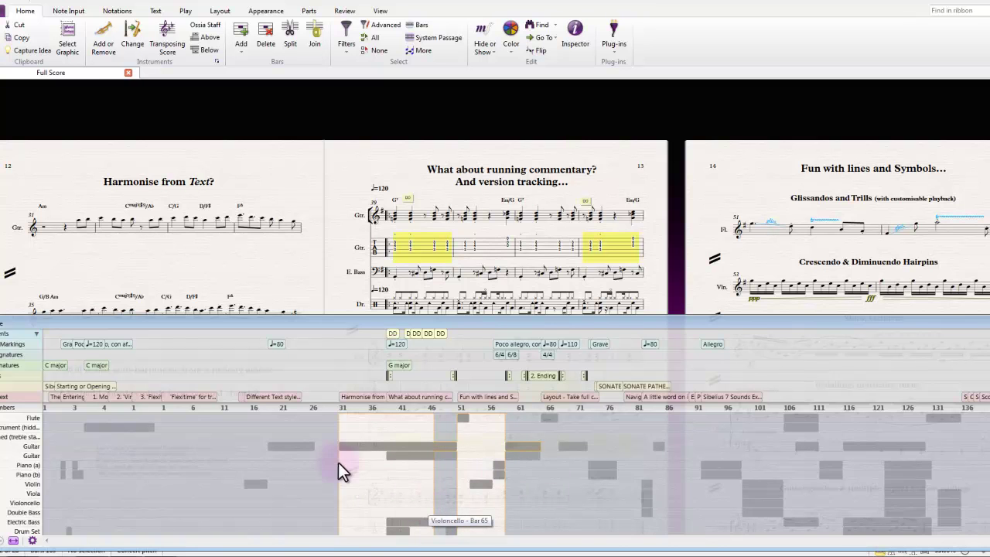
{"action": "left_click", "coordinate": [283, 465]}
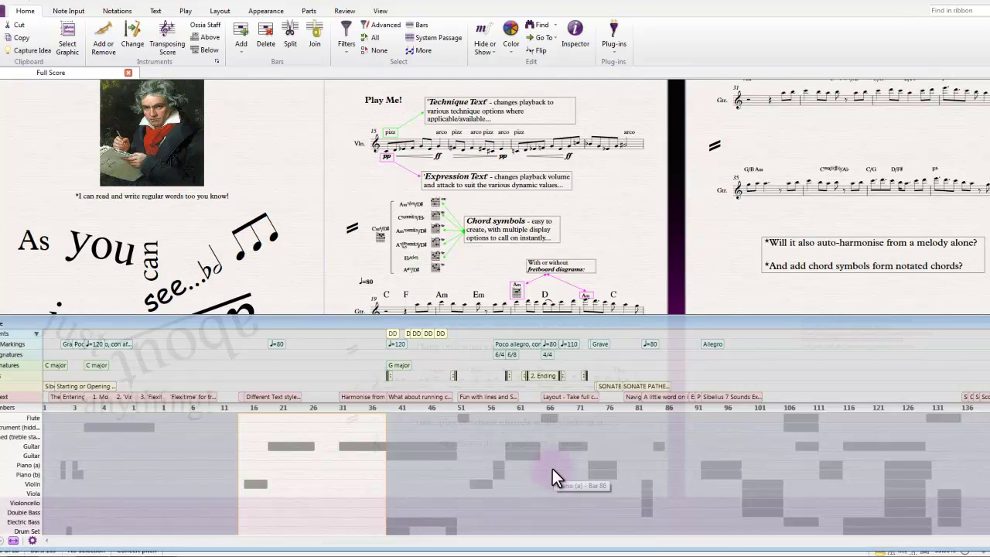
{"action": "left_click", "coordinate": [548, 417]}
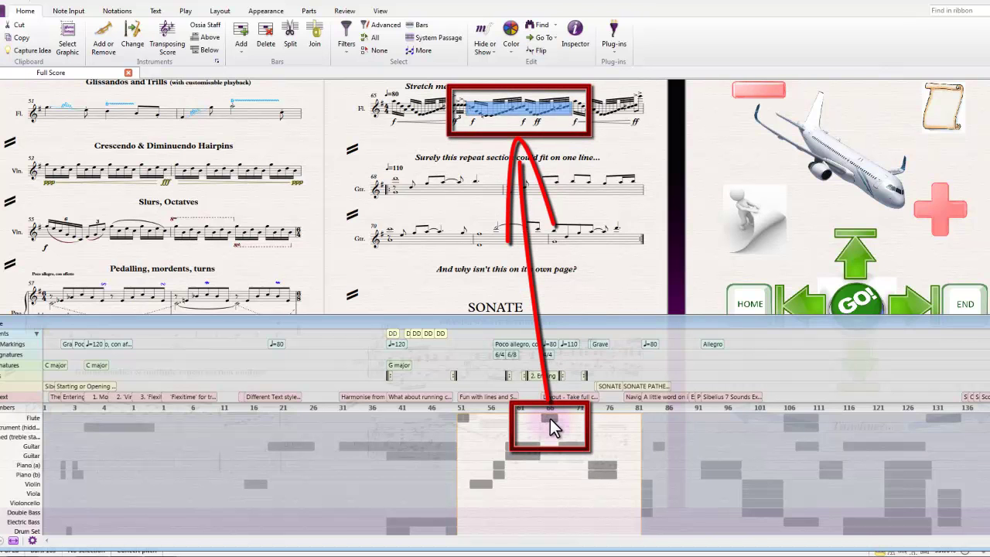
Shrink the Timeline with its events collapsed into a single row, and hide it
{"action": "left_click_drag", "start_coordinate": [985, 319], "coordinate": [976, 321]}
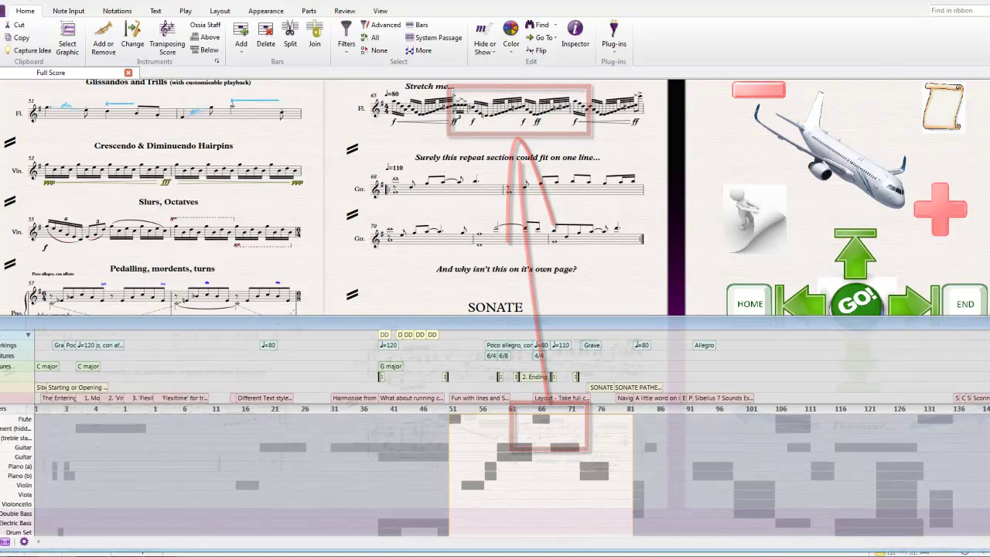
{"action": "left_click_drag", "start_coordinate": [746, 314], "coordinate": [739, 433]}
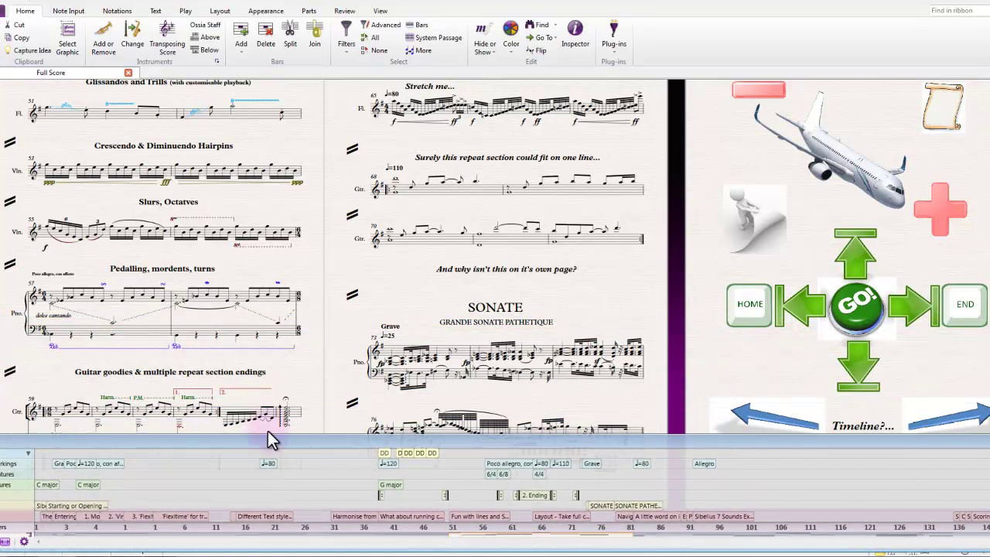
{"action": "left_click", "coordinate": [27, 453]}
{"action": "left_click_drag", "start_coordinate": [89, 433], "coordinate": [85, 501]}
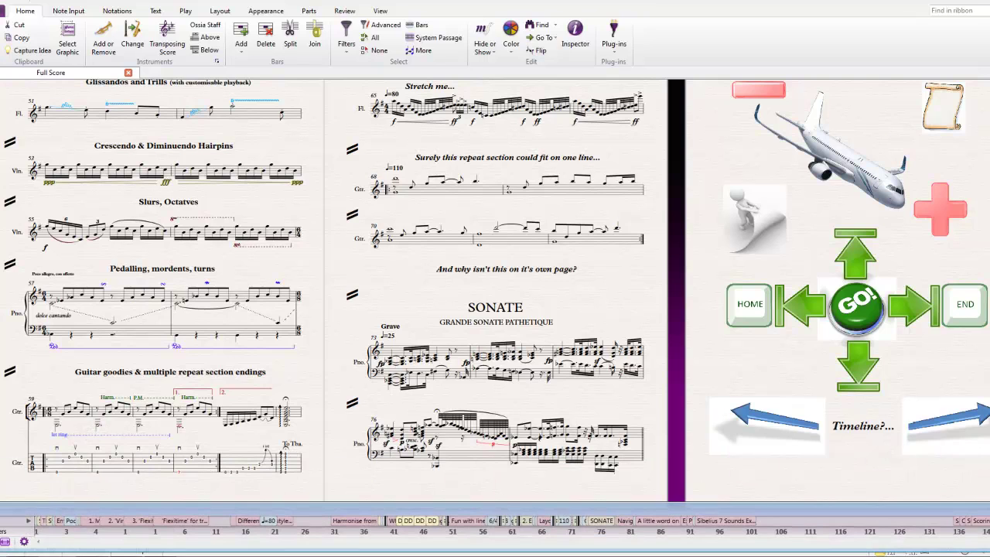
{"action": "key", "text": "ctrl+alt+l"}
{"action": "left_click", "coordinate": [428, 303]}
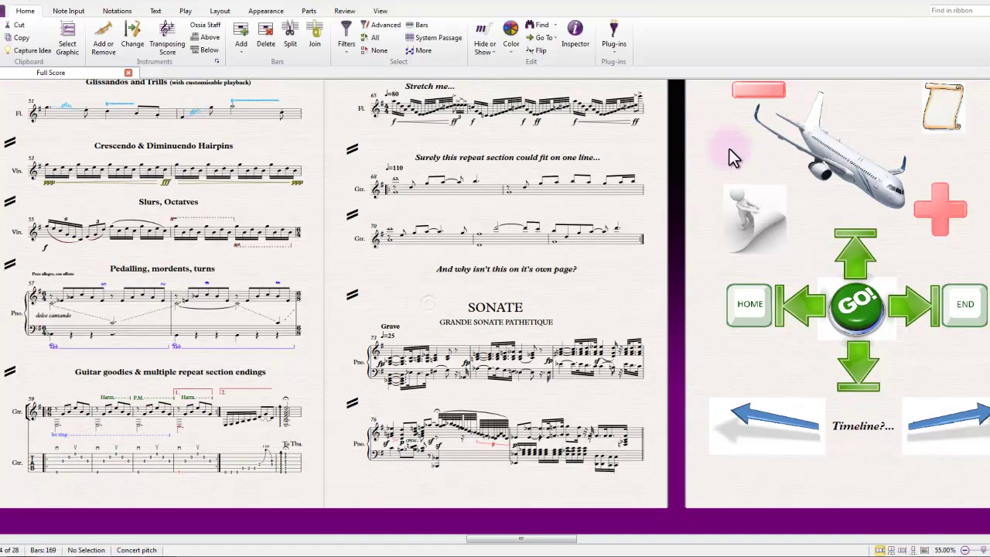
Switch the document view to single pages arranged vertically and page down to page 16, Navigation
{"action": "left_click_drag", "start_coordinate": [729, 148], "coordinate": [727, 170]}
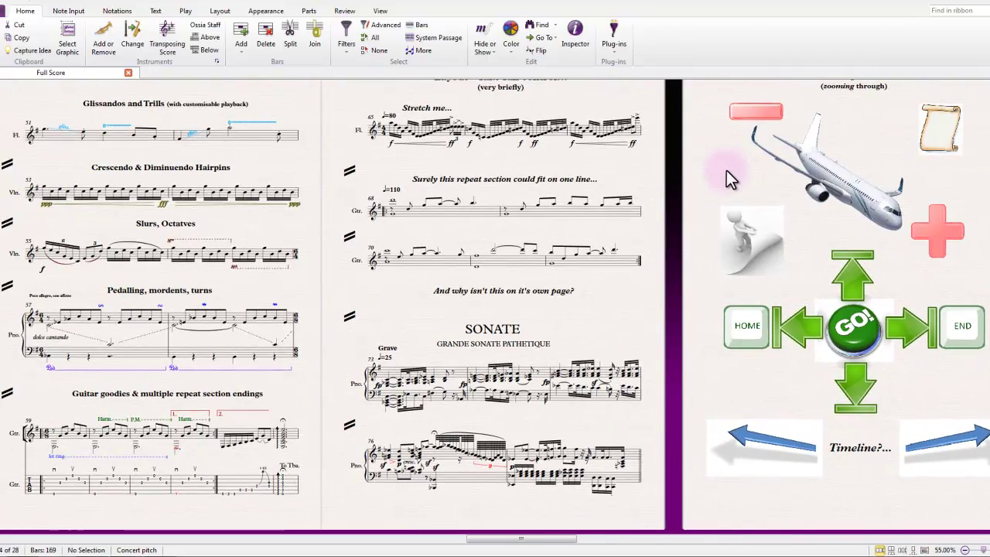
{"action": "left_click", "coordinate": [914, 550]}
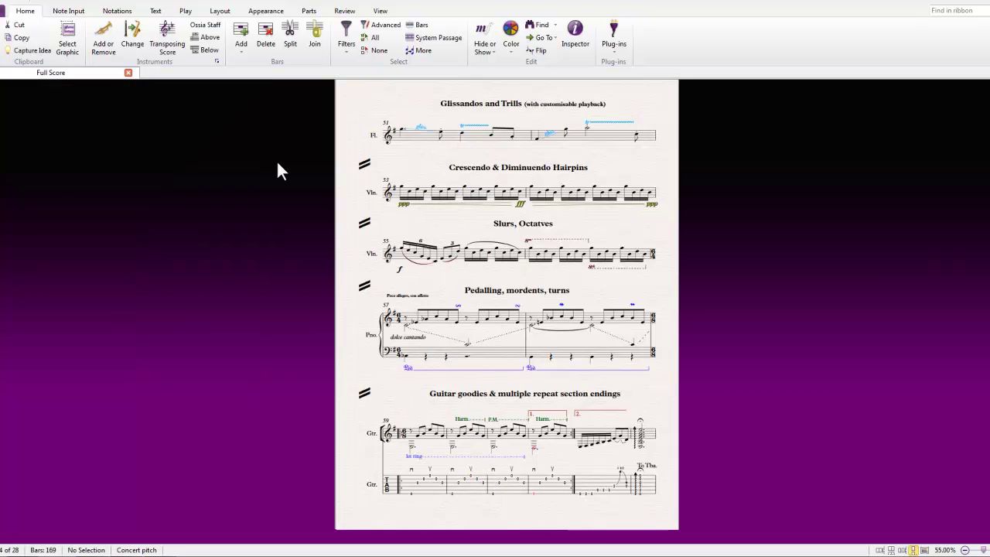
{"action": "key", "text": "Page_Down"}
{"action": "key", "text": "Page_Down"}
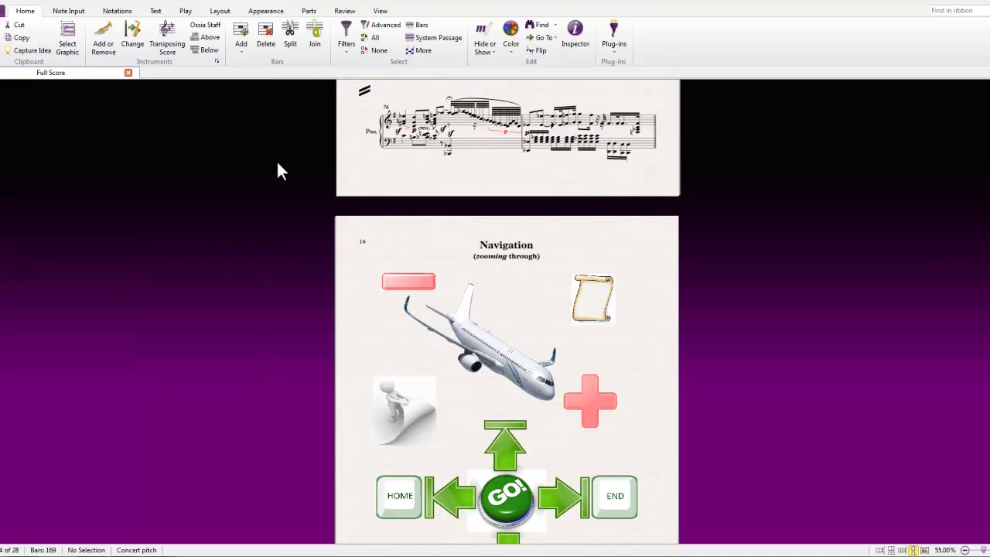
{"action": "left_click_drag", "start_coordinate": [350, 292], "coordinate": [338, 153]}
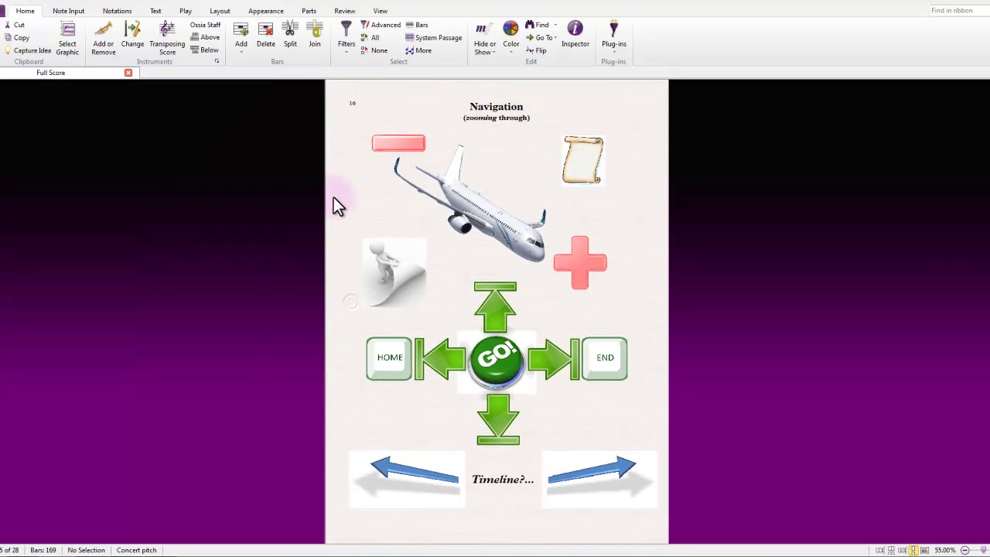
Zoom in on the Navigation page to 78% and move down through the score to page 17
{"action": "key", "text": "ctrl+plus"}
{"action": "scroll", "coordinate": [336, 223], "scroll_direction": "up", "scroll_amount": 1}
{"action": "scroll", "coordinate": [322, 286], "scroll_direction": "down", "scroll_amount": 2}
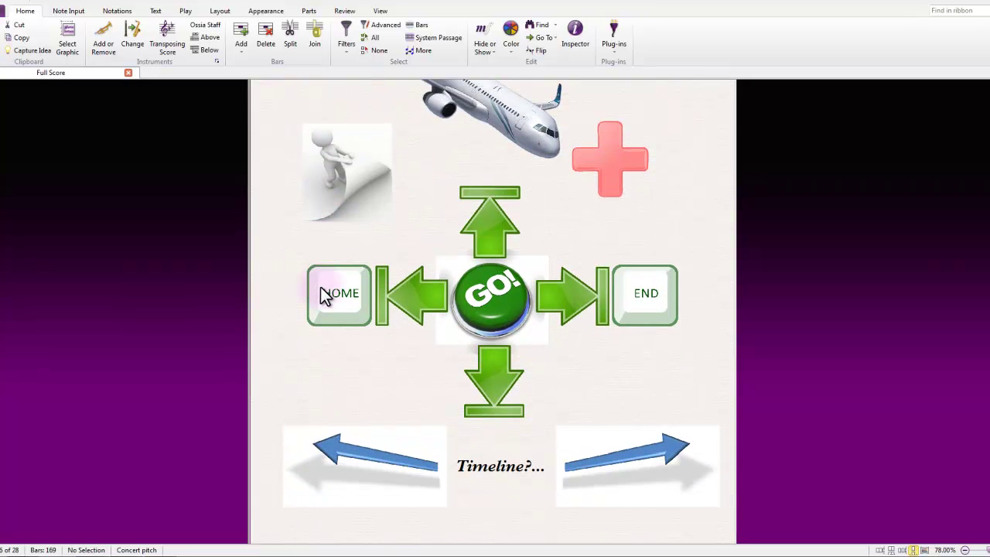
{"action": "scroll", "coordinate": [321, 287], "scroll_direction": "up", "scroll_amount": 1}
{"action": "left_click_drag", "start_coordinate": [279, 232], "coordinate": [254, 235]}
{"action": "mouse_move", "coordinate": [261, 421]}
{"action": "left_mouse_down"}
{"action": "mouse_move", "coordinate": [283, 382]}
{"action": "mouse_move", "coordinate": [274, 360]}
{"action": "mouse_move", "coordinate": [268, 405]}
{"action": "left_mouse_up"}
{"action": "left_click_drag", "start_coordinate": [258, 469], "coordinate": [267, 13]}
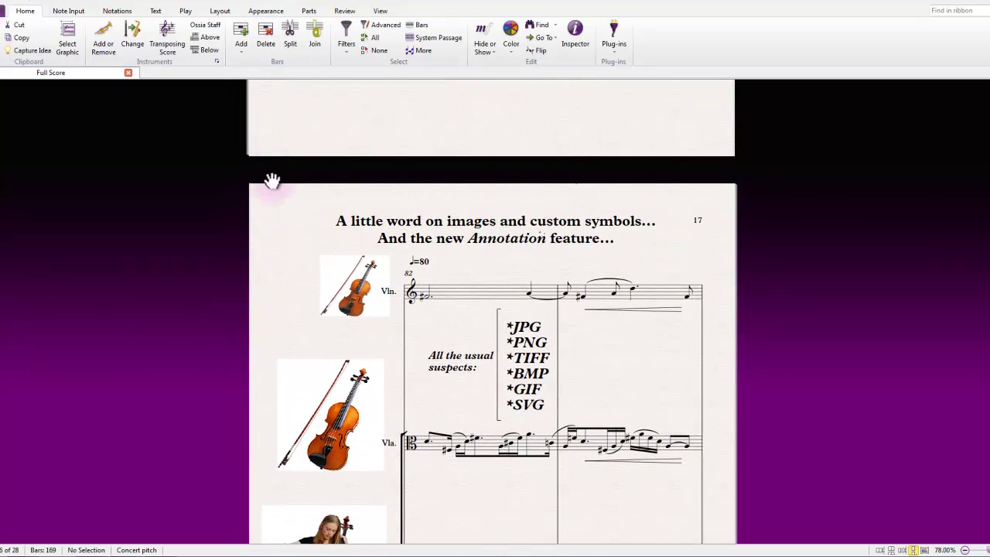
{"action": "left_click_drag", "start_coordinate": [269, 361], "coordinate": [267, 237]}
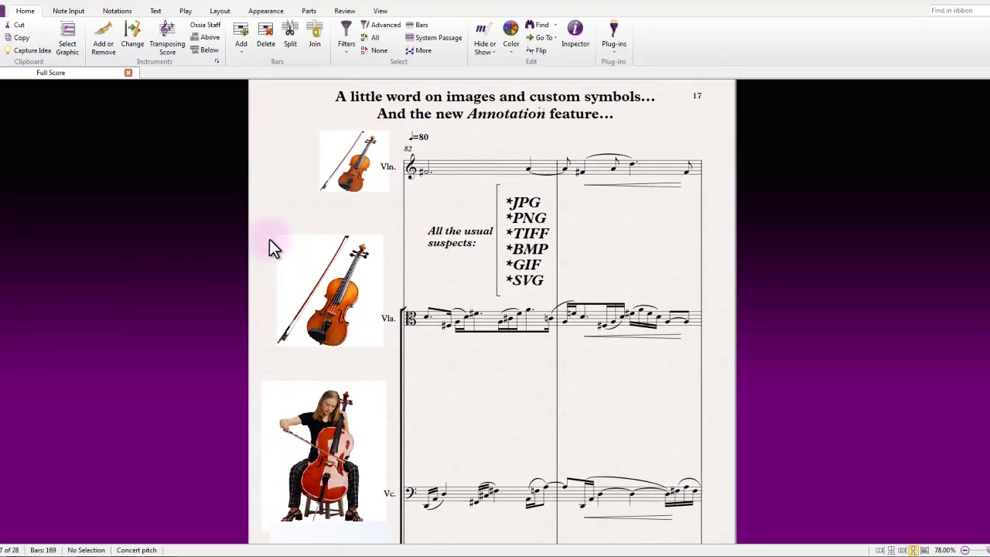
Zoom out to 53% to fit page 17 and briefly select the list of supported image formats
{"action": "scroll", "coordinate": [387, 378], "scroll_direction": "down", "scroll_amount": 3}
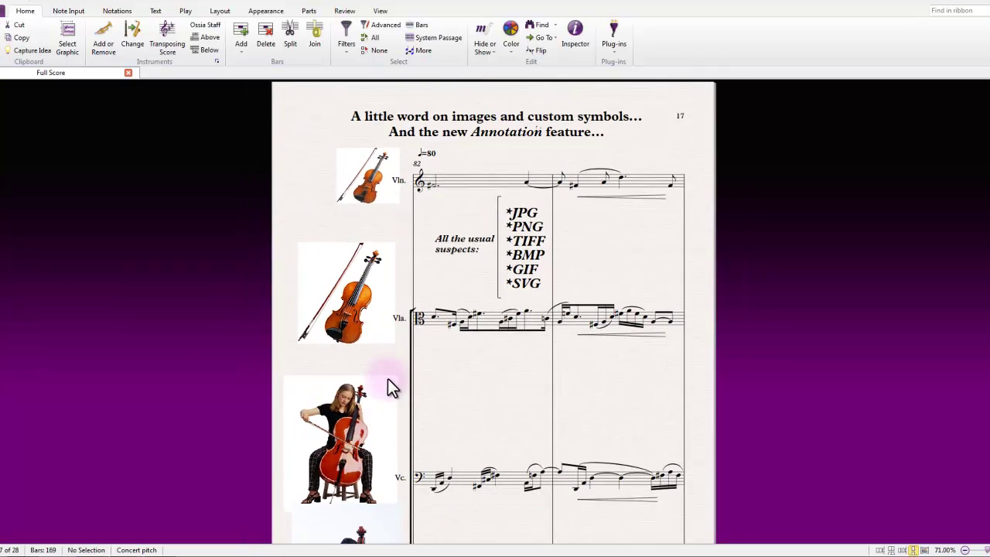
{"action": "left_click_drag", "start_coordinate": [339, 452], "coordinate": [336, 421]}
{"action": "left_click_drag", "start_coordinate": [503, 361], "coordinate": [497, 307]}
{"action": "scroll", "coordinate": [509, 329], "scroll_direction": "down", "scroll_amount": 1}
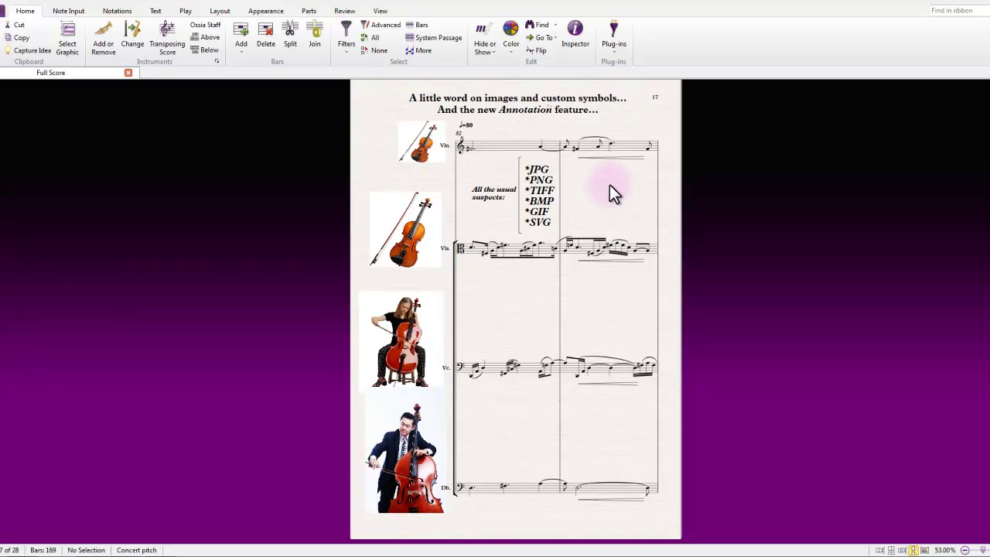
{"action": "double_click", "coordinate": [539, 190]}
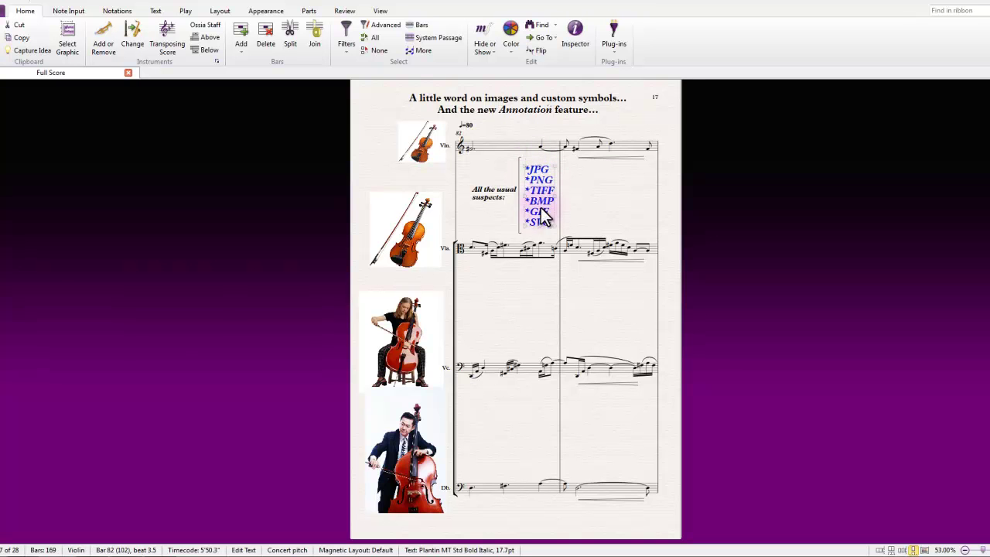
{"action": "left_click", "coordinate": [599, 213]}
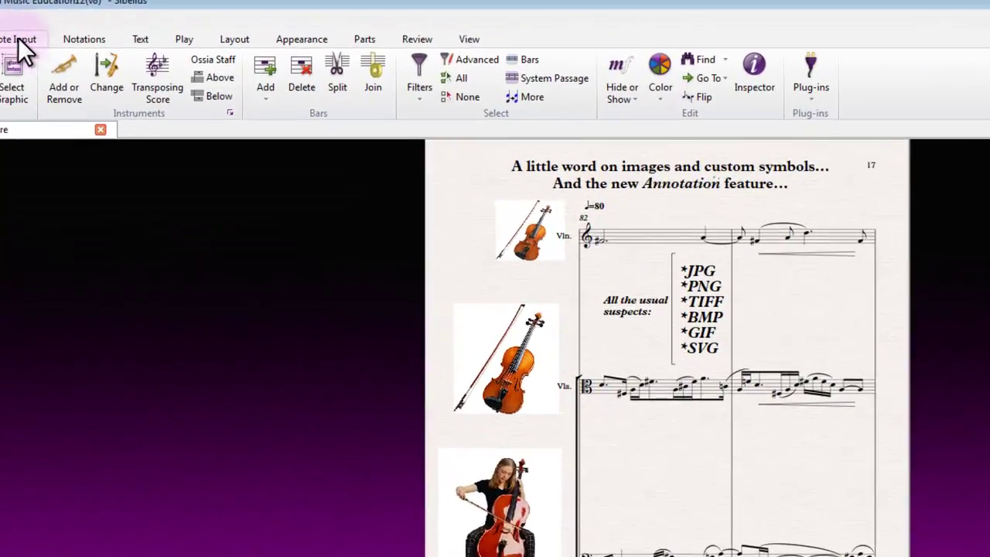
Import the graphic Avid_logo_purple_Edit.jpg from the Pictures library, place it over the viola staff, and delete it
{"action": "left_click", "coordinate": [112, 15]}
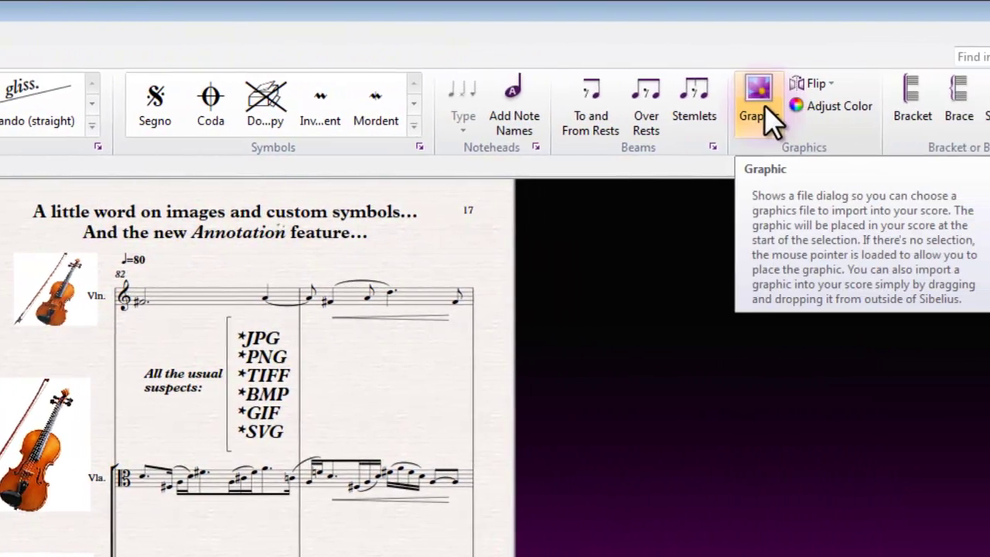
{"action": "left_click", "coordinate": [763, 110]}
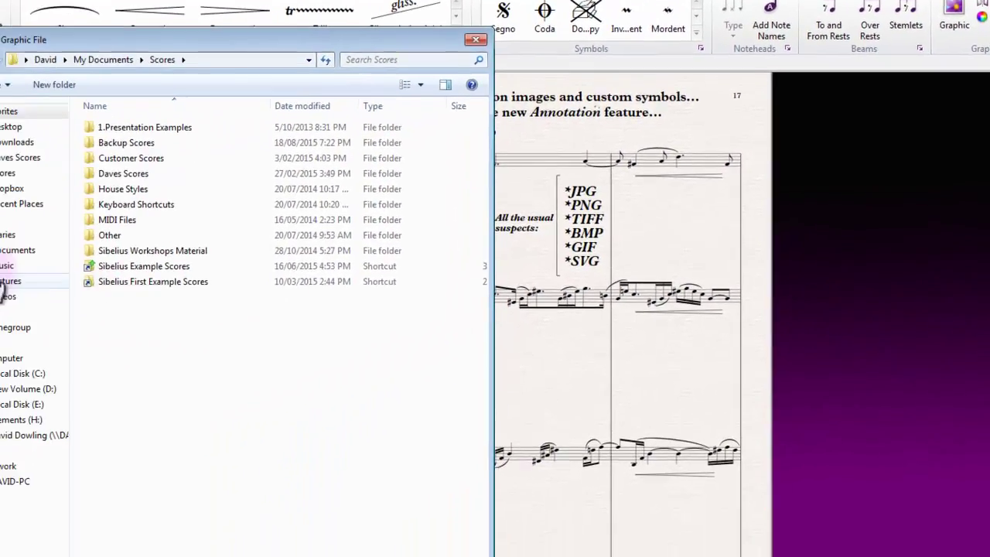
{"action": "left_click", "coordinate": [6, 281]}
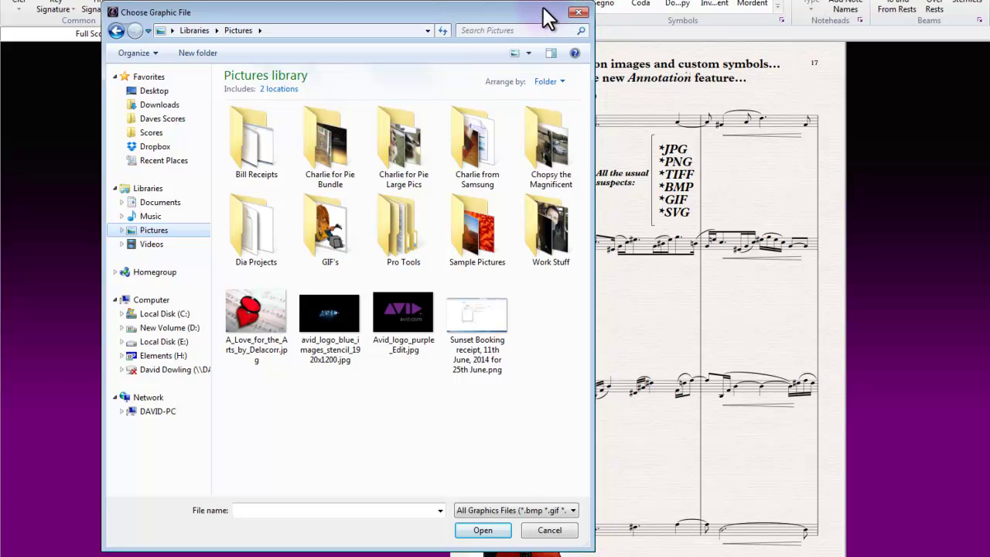
{"action": "double_click", "coordinate": [391, 325]}
{"action": "left_click", "coordinate": [640, 294]}
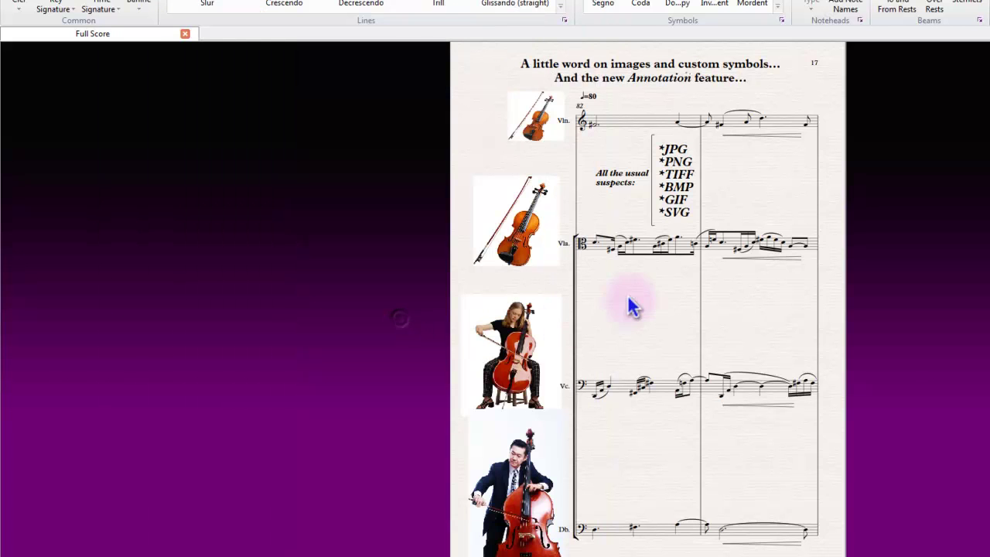
{"action": "left_click_drag", "start_coordinate": [714, 324], "coordinate": [658, 224]}
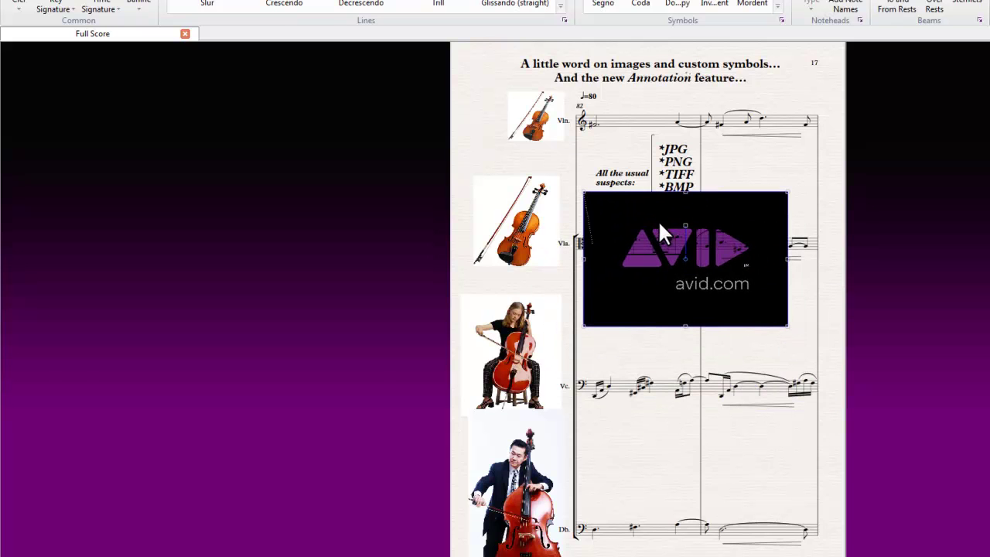
{"action": "key", "text": "Delete"}
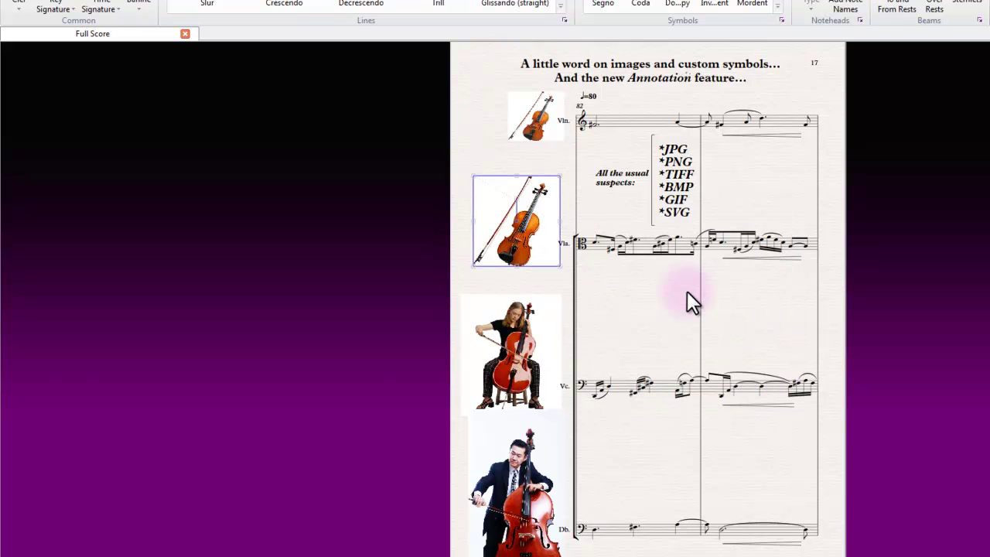
Shrink the violin picture beside the Vln. staff slightly, keeping it next to the instrument name, and deselect it
{"action": "left_click", "coordinate": [634, 290]}
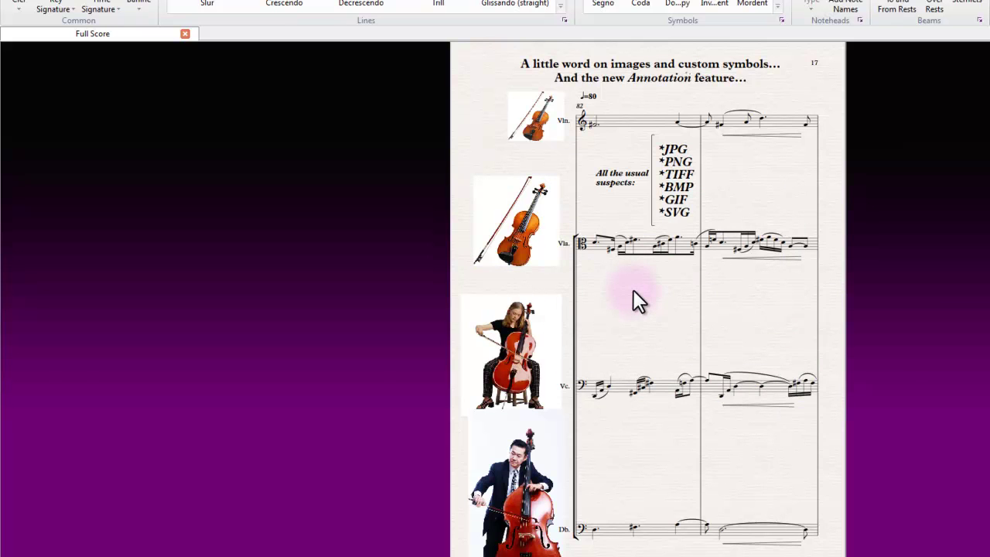
{"action": "left_click", "coordinate": [537, 124]}
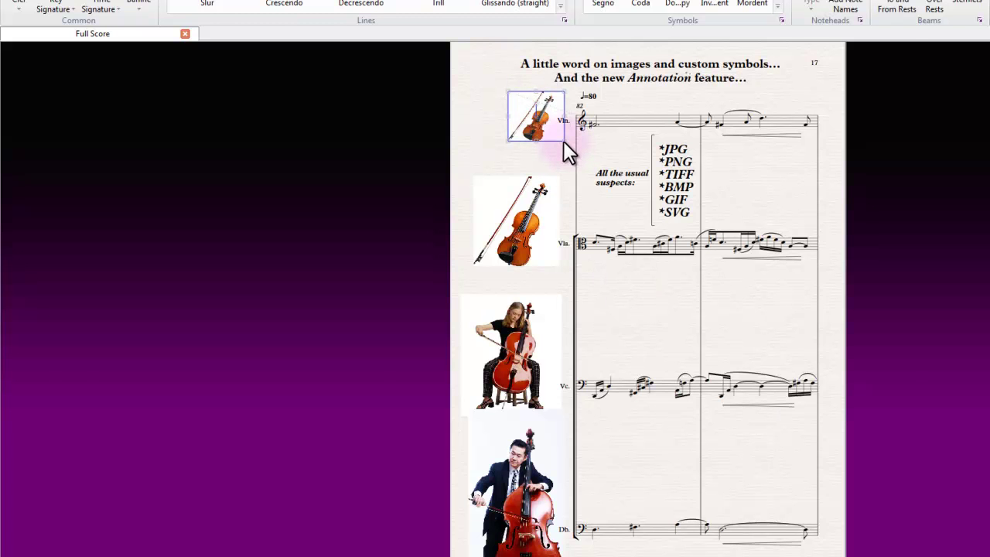
{"action": "left_click_drag", "start_coordinate": [505, 142], "coordinate": [479, 264]}
{"action": "key", "text": "ctrl+equal"}
{"action": "key", "text": "ctrl+equal"}
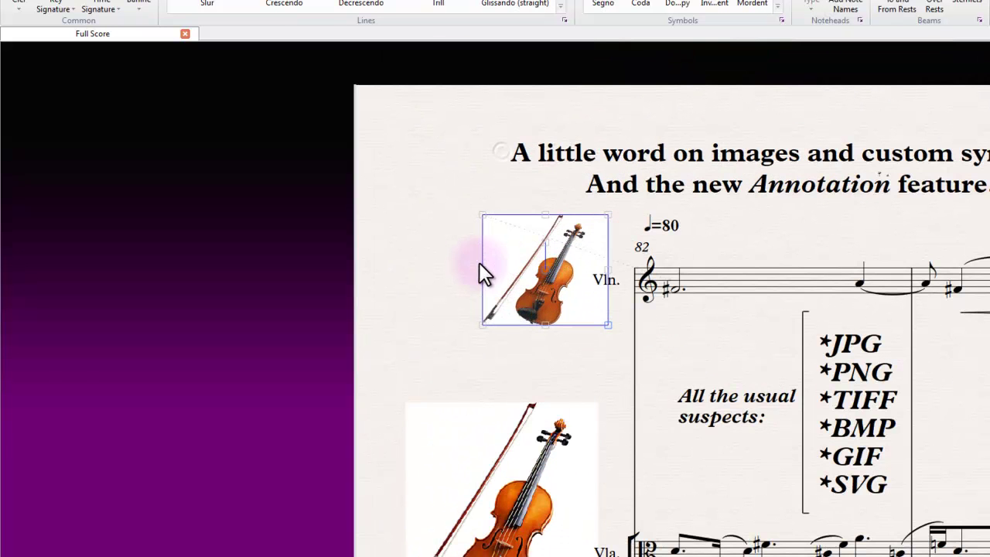
{"action": "left_click_drag", "start_coordinate": [614, 333], "coordinate": [589, 315]}
{"action": "scroll", "coordinate": [589, 358], "scroll_direction": "down", "scroll_amount": 4}
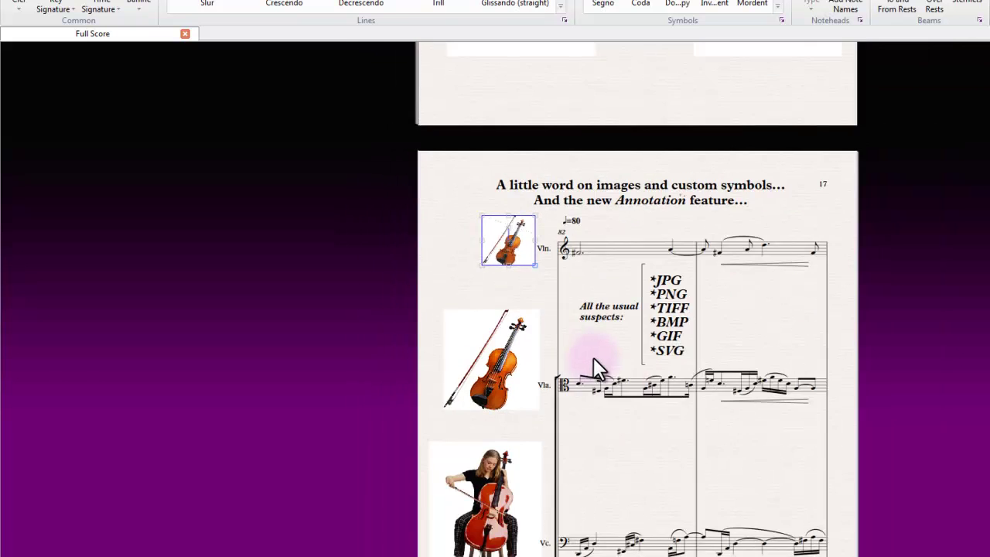
{"action": "left_click_drag", "start_coordinate": [576, 395], "coordinate": [591, 325]}
{"action": "scroll", "coordinate": [591, 325], "scroll_direction": "up", "scroll_amount": 2}
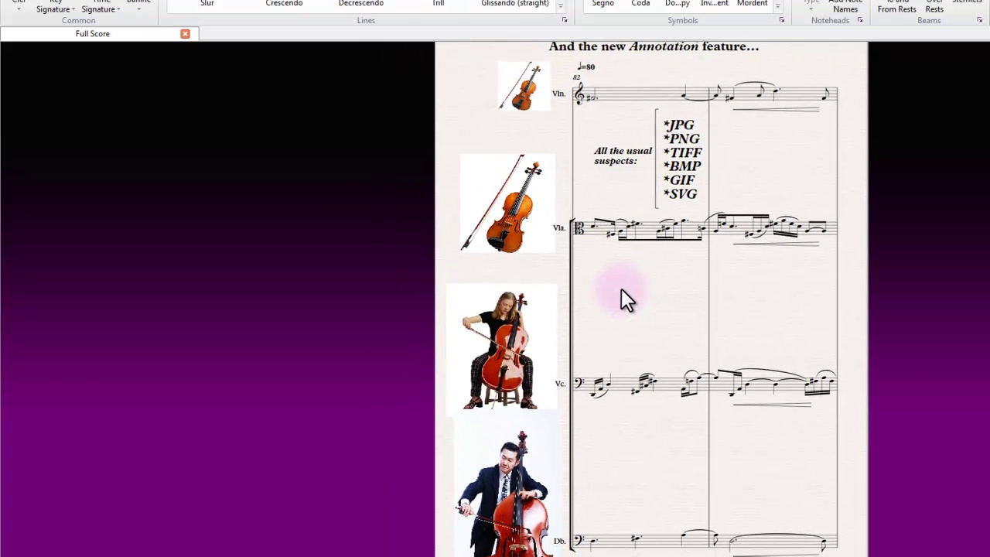
Look over the string staff pictures on page 17 and continue to the picture examples on page 18
{"action": "scroll", "coordinate": [621, 290], "scroll_direction": "up", "scroll_amount": 1}
{"action": "scroll", "coordinate": [622, 290], "scroll_direction": "down", "scroll_amount": 1}
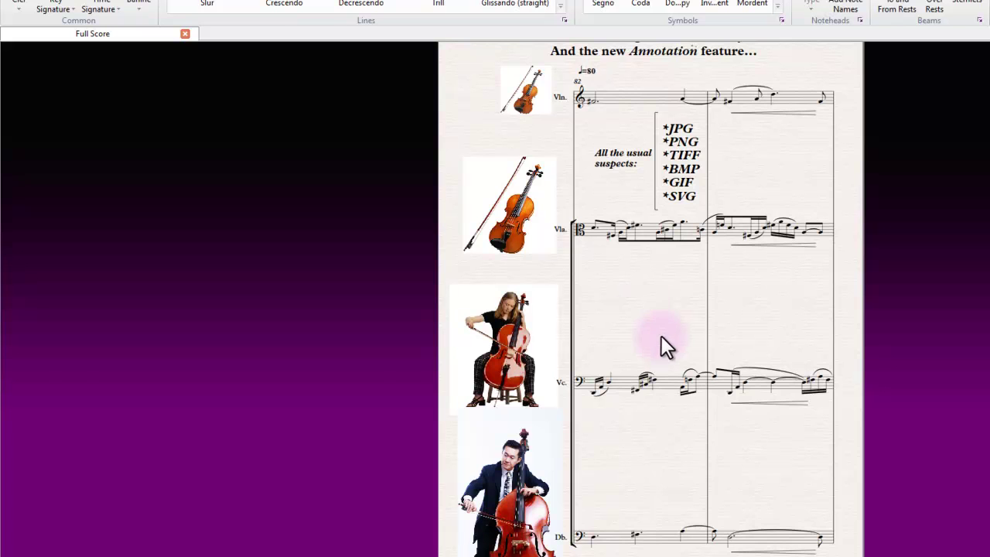
{"action": "scroll", "coordinate": [669, 424], "scroll_direction": "down", "scroll_amount": 1}
{"action": "scroll", "coordinate": [669, 424], "scroll_direction": "up", "scroll_amount": 1}
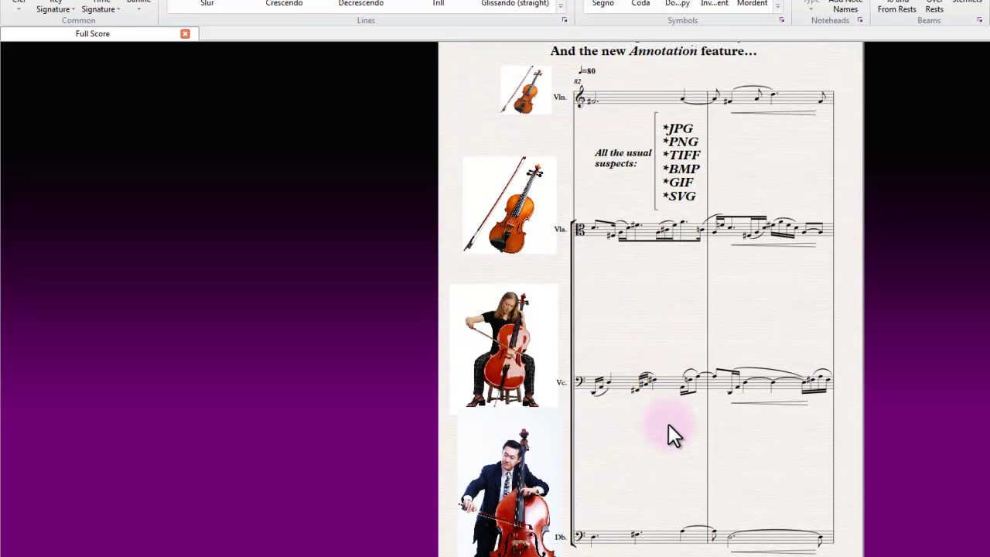
{"action": "scroll", "coordinate": [668, 424], "scroll_direction": "down", "scroll_amount": 10}
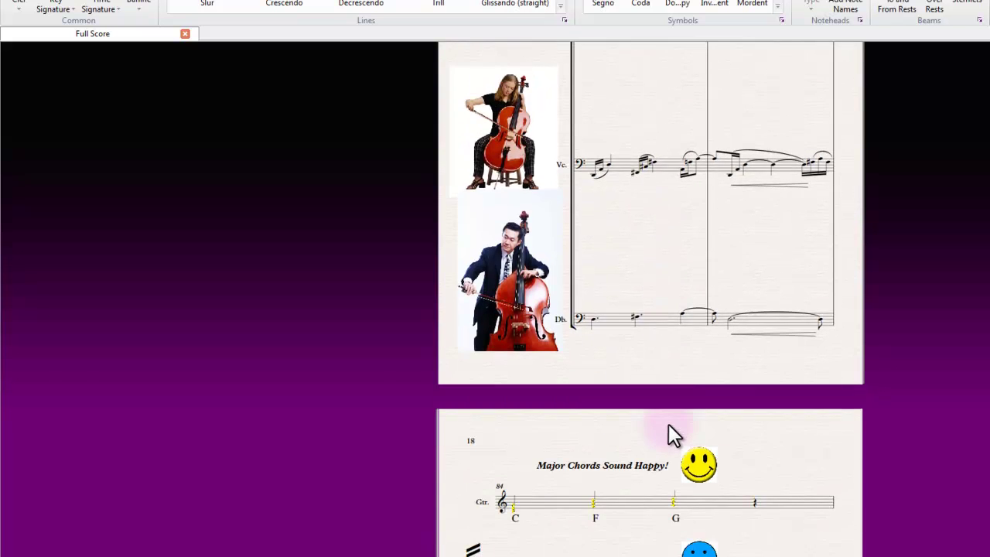
{"action": "scroll", "coordinate": [667, 424], "scroll_direction": "down", "scroll_amount": 3}
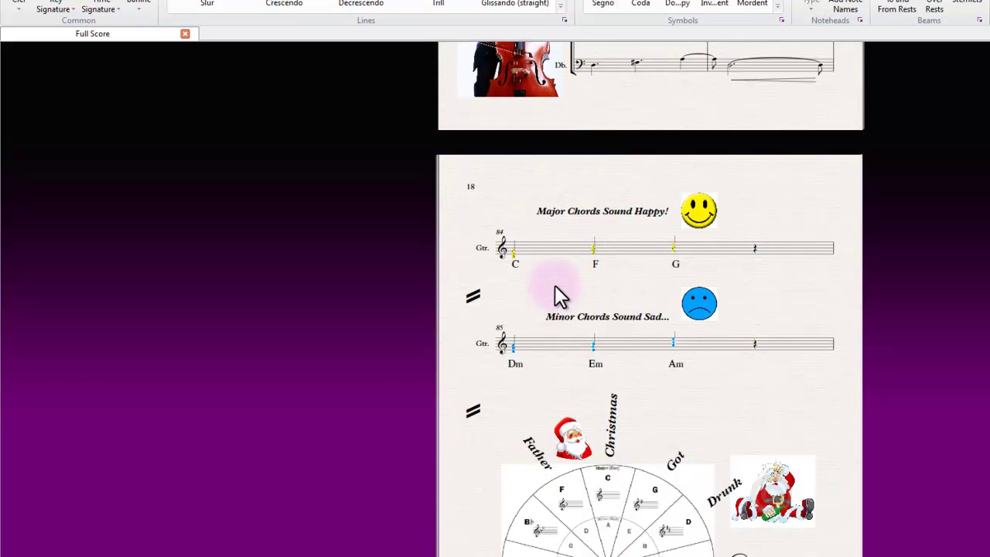
{"action": "scroll", "coordinate": [555, 285], "scroll_direction": "down", "scroll_amount": 3}
{"action": "scroll", "coordinate": [558, 195], "scroll_direction": "up", "scroll_amount": 4}
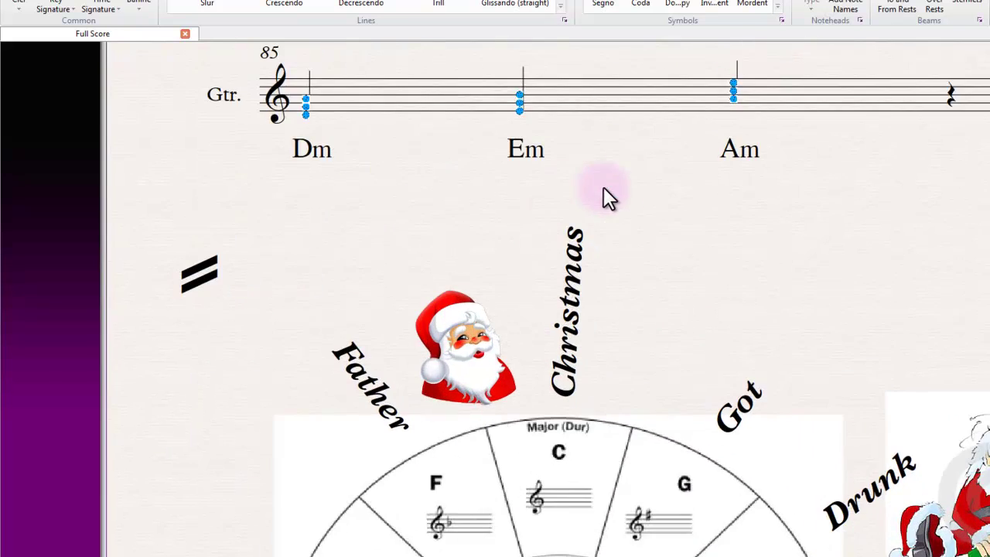
Examine the smiley-face noteheads of the G chord in bar 84 up close, selecting them individually and as a whole chord
{"action": "left_click_drag", "start_coordinate": [608, 197], "coordinate": [701, 406]}
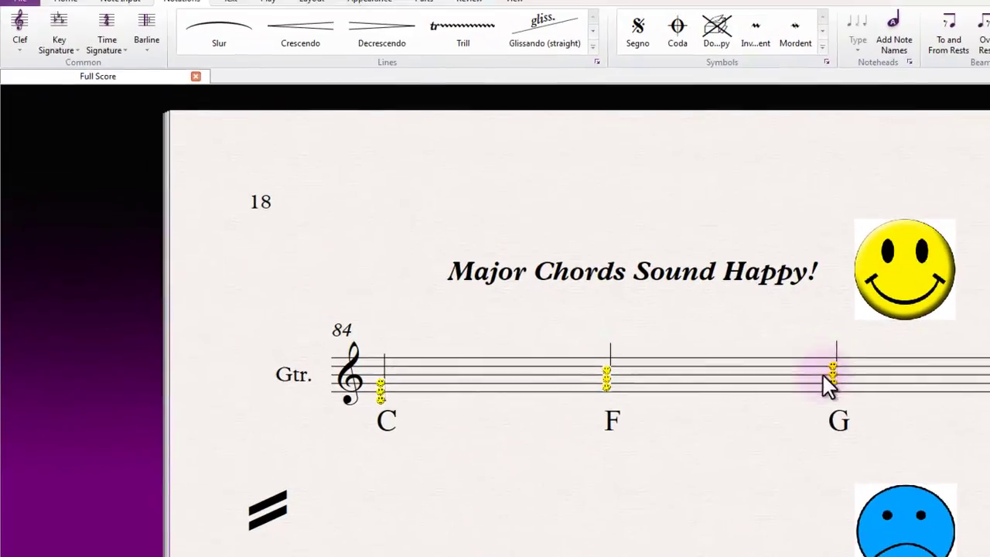
{"action": "left_click_drag", "start_coordinate": [752, 322], "coordinate": [578, 322]}
{"action": "scroll", "coordinate": [574, 322], "scroll_direction": "up", "scroll_amount": 4}
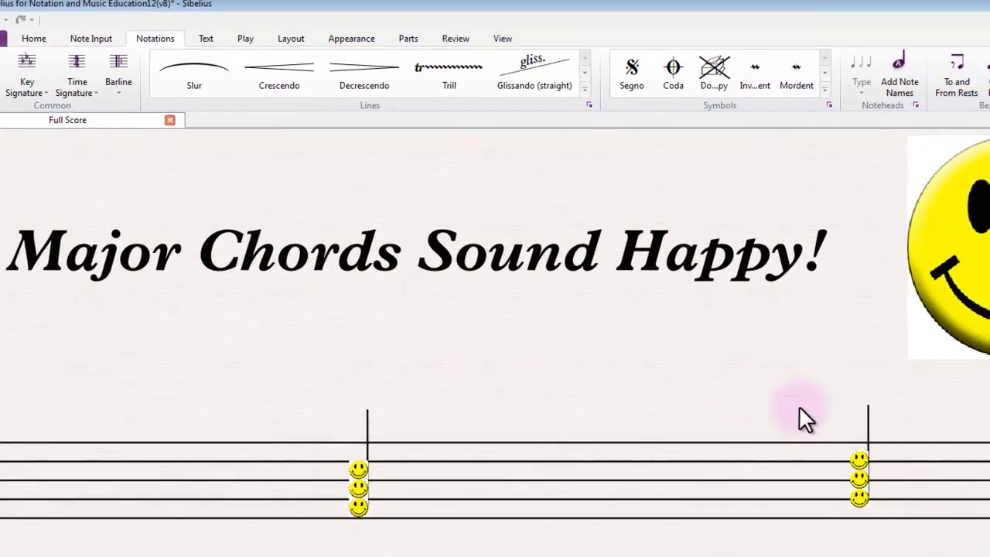
{"action": "left_click", "coordinate": [729, 427]}
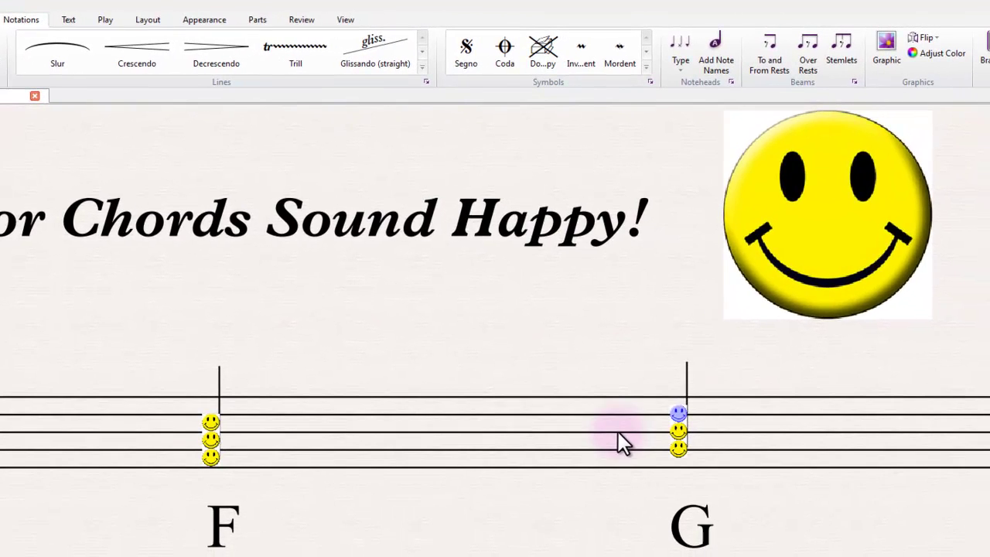
{"action": "scroll", "coordinate": [668, 445], "scroll_direction": "up", "scroll_amount": 5}
{"action": "scroll", "coordinate": [622, 433], "scroll_direction": "up", "scroll_amount": 1}
{"action": "left_click", "coordinate": [673, 430]}
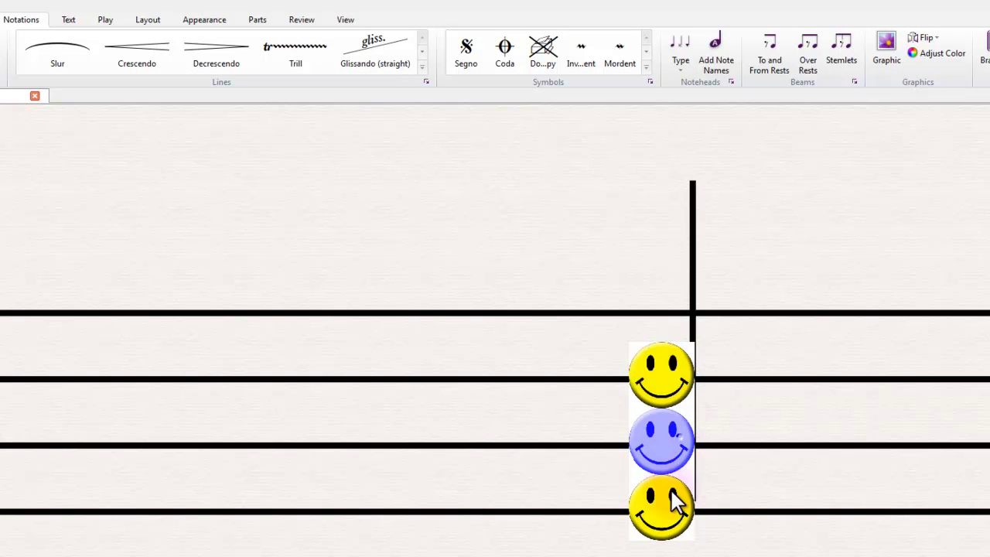
{"action": "left_click", "coordinate": [673, 514]}
{"action": "left_click", "coordinate": [663, 450]}
{"action": "left_click", "coordinate": [660, 381]}
{"action": "double_click", "coordinate": [675, 519]}
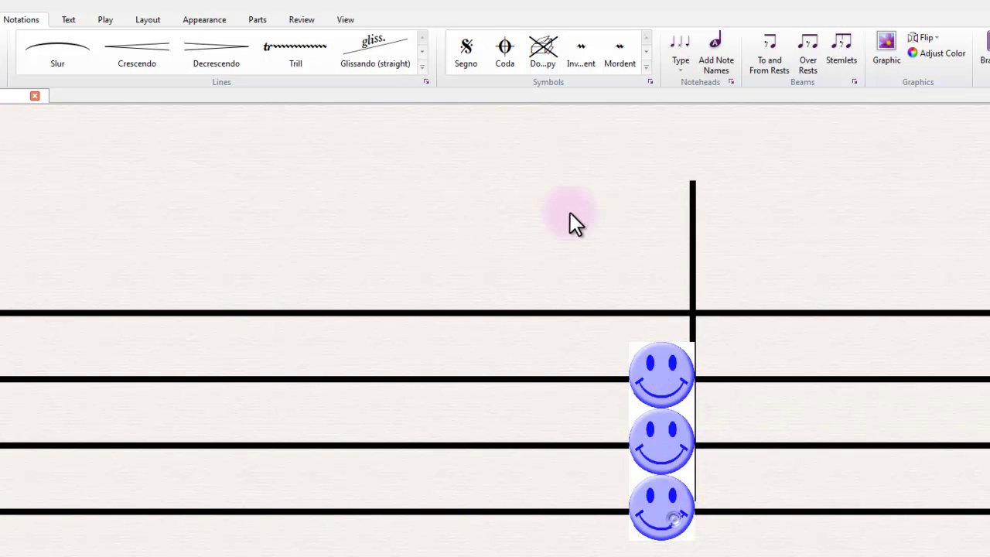
{"action": "left_click", "coordinate": [550, 170]}
Compare the happy-face major chords in bar 84 with the sad-face minor chords in bar 85
{"action": "key", "text": "ctrl+minus"}
{"action": "key", "text": "ctrl+minus"}
{"action": "key", "text": "ctrl+minus"}
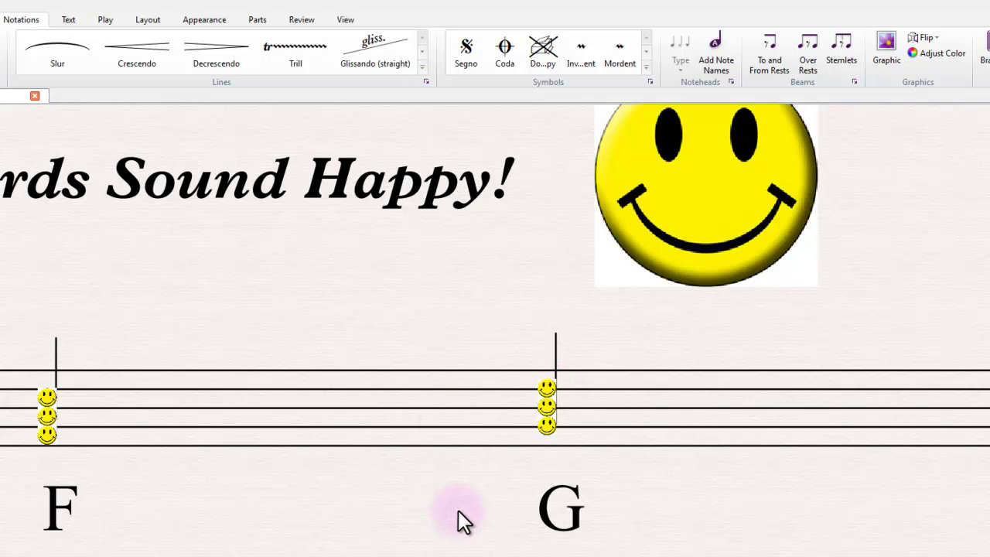
{"action": "scroll", "coordinate": [459, 510], "scroll_direction": "down", "scroll_amount": 2}
{"action": "scroll", "coordinate": [458, 506], "scroll_direction": "up", "scroll_amount": 6}
{"action": "scroll", "coordinate": [459, 490], "scroll_direction": "down", "scroll_amount": 4}
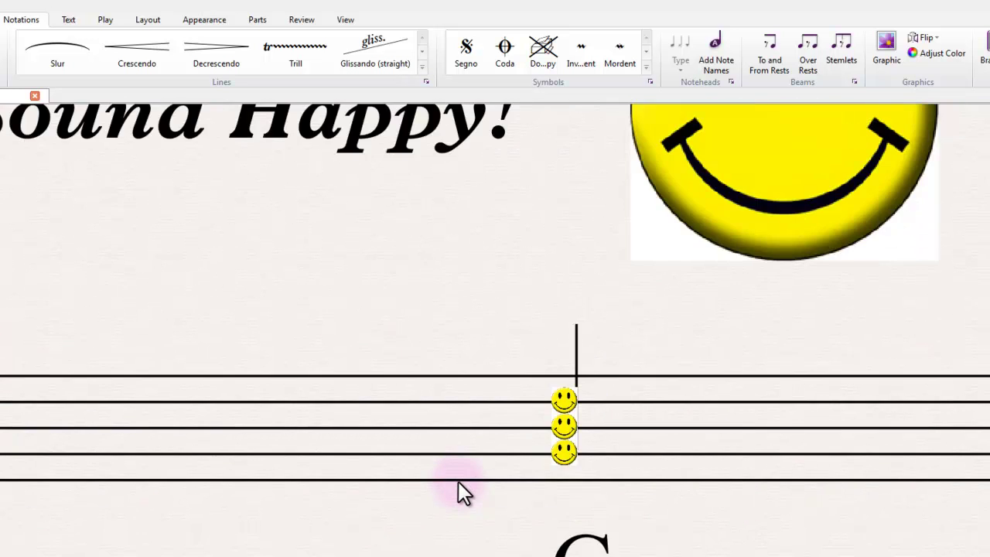
{"action": "left_click_drag", "start_coordinate": [438, 544], "coordinate": [488, 337]}
{"action": "scroll", "coordinate": [541, 370], "scroll_direction": "down", "scroll_amount": 2}
{"action": "scroll", "coordinate": [540, 370], "scroll_direction": "down", "scroll_amount": 2}
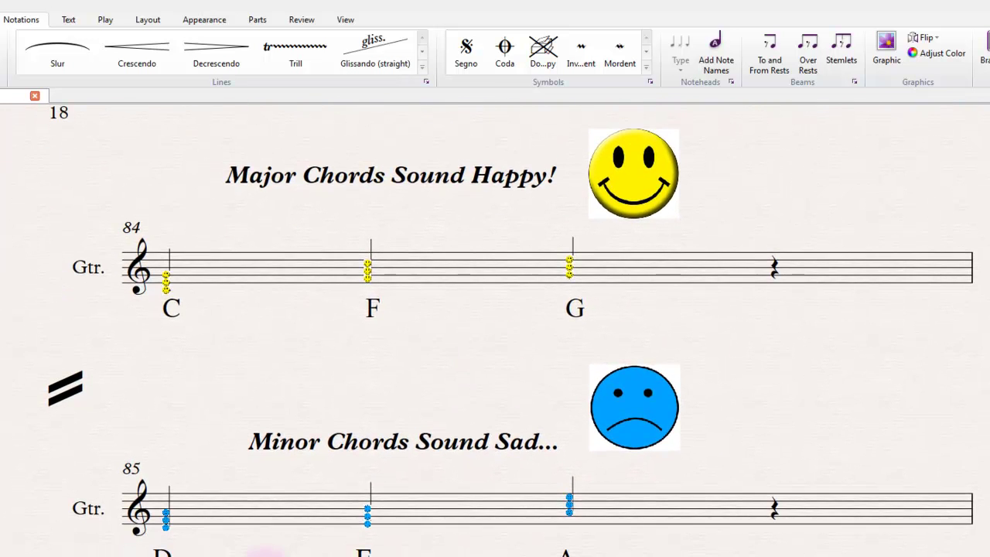
{"action": "left_click_drag", "start_coordinate": [266, 556], "coordinate": [249, 490]}
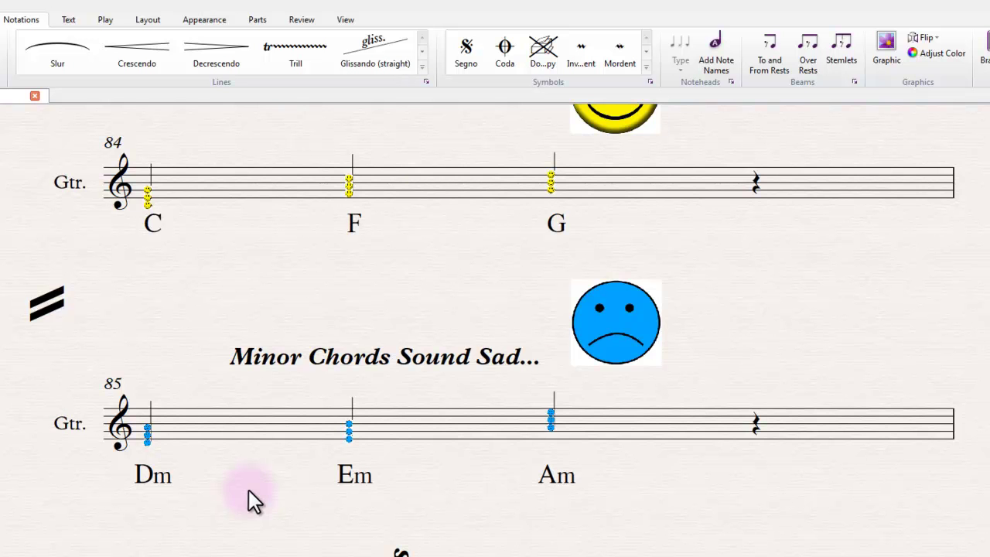
{"action": "left_click_drag", "start_coordinate": [248, 490], "coordinate": [302, 242]}
Move the Santa picture beside the word "Drunk" slightly down and closer to the circle of fifths, and deselect it
{"action": "left_click_drag", "start_coordinate": [238, 330], "coordinate": [171, 195]}
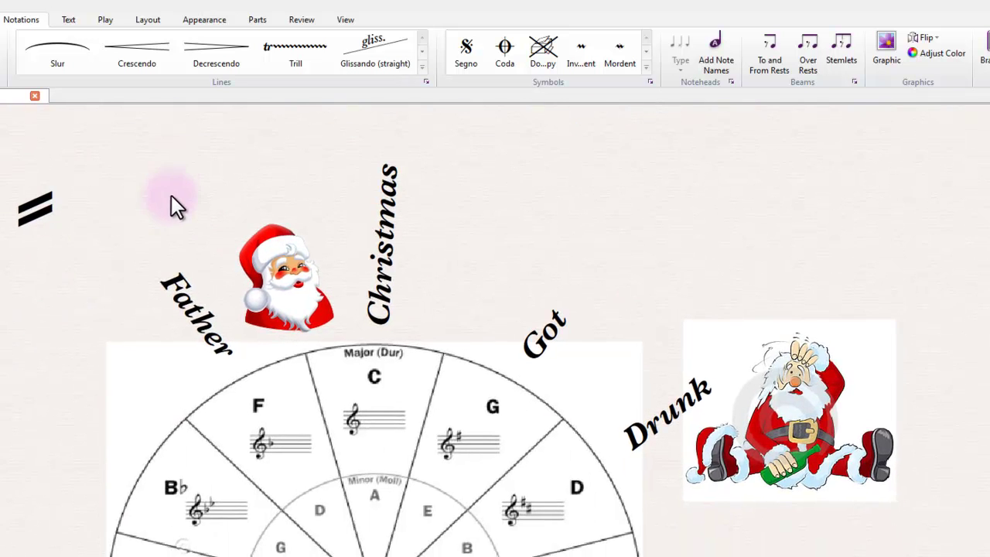
{"action": "key", "text": "ctrl+minus"}
{"action": "key", "text": "ctrl+minus"}
{"action": "left_click_drag", "start_coordinate": [193, 323], "coordinate": [166, 239]}
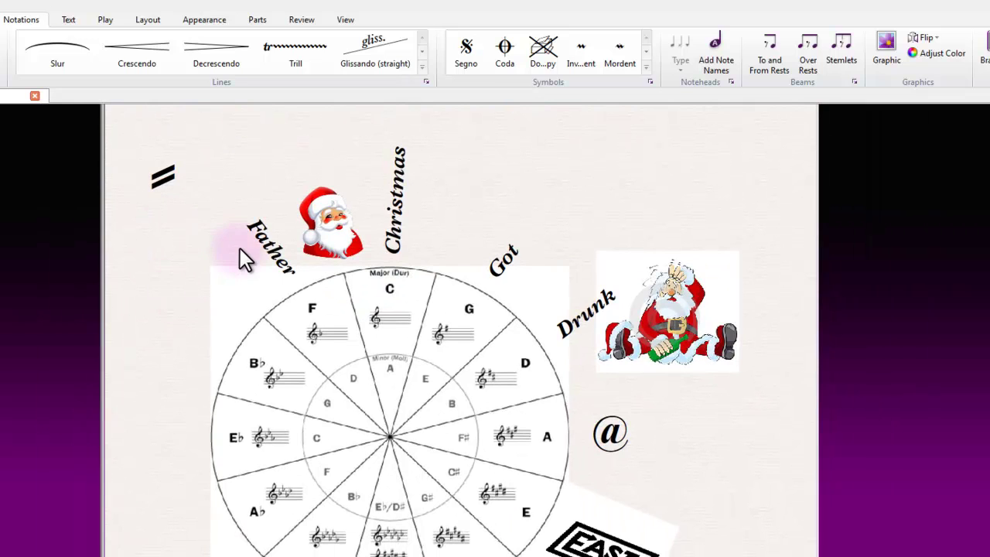
{"action": "left_click_drag", "start_coordinate": [680, 325], "coordinate": [667, 350]}
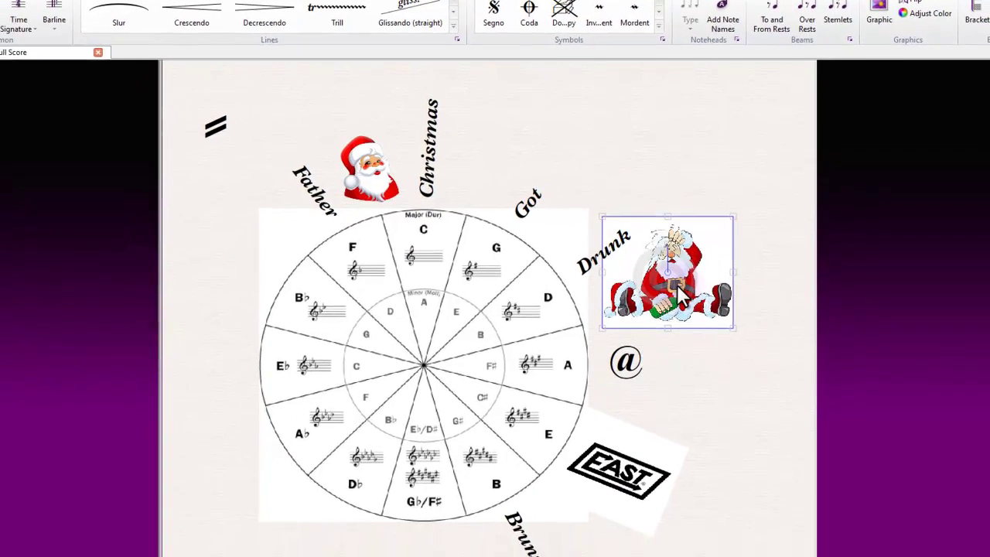
{"action": "left_click", "coordinate": [679, 148]}
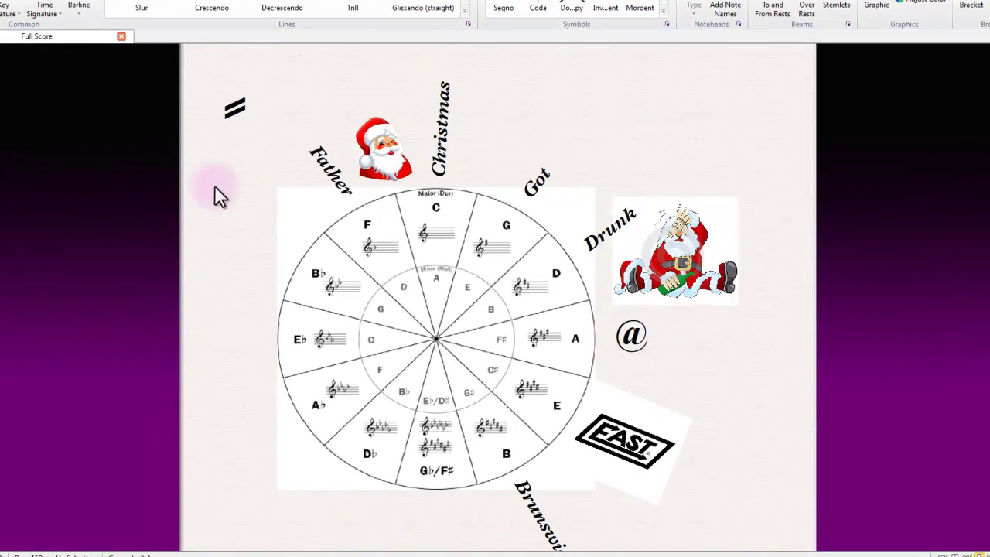
{"action": "mouse_move", "coordinate": [215, 187]}
{"action": "left_mouse_down"}
{"action": "mouse_move", "coordinate": [230, 204]}
{"action": "mouse_move", "coordinate": [214, 169]}
{"action": "left_mouse_up"}
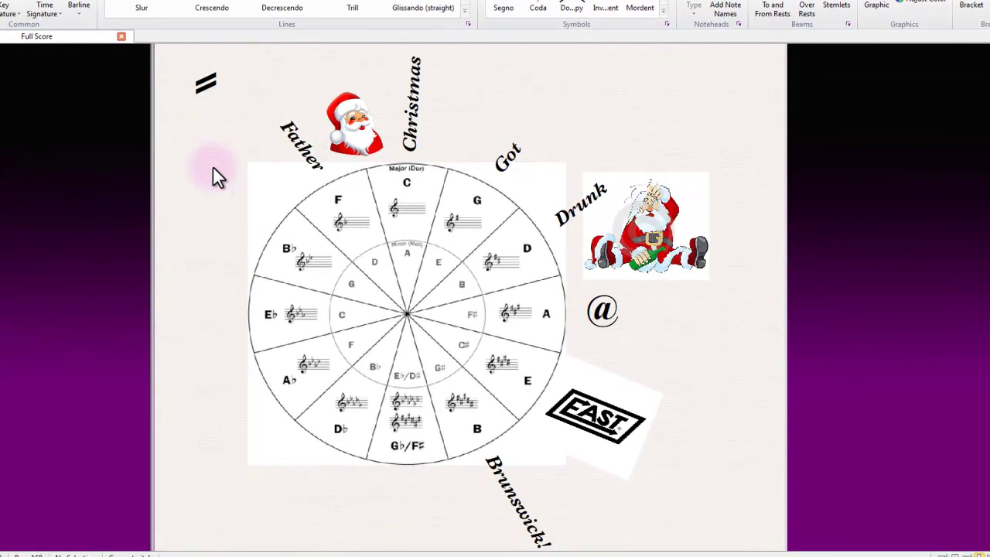
{"action": "mouse_move", "coordinate": [201, 238]}
{"action": "left_mouse_down"}
{"action": "mouse_move", "coordinate": [202, 225]}
{"action": "mouse_move", "coordinate": [206, 233]}
{"action": "left_mouse_up"}
{"action": "left_click_drag", "start_coordinate": [225, 487], "coordinate": [225, 483]}
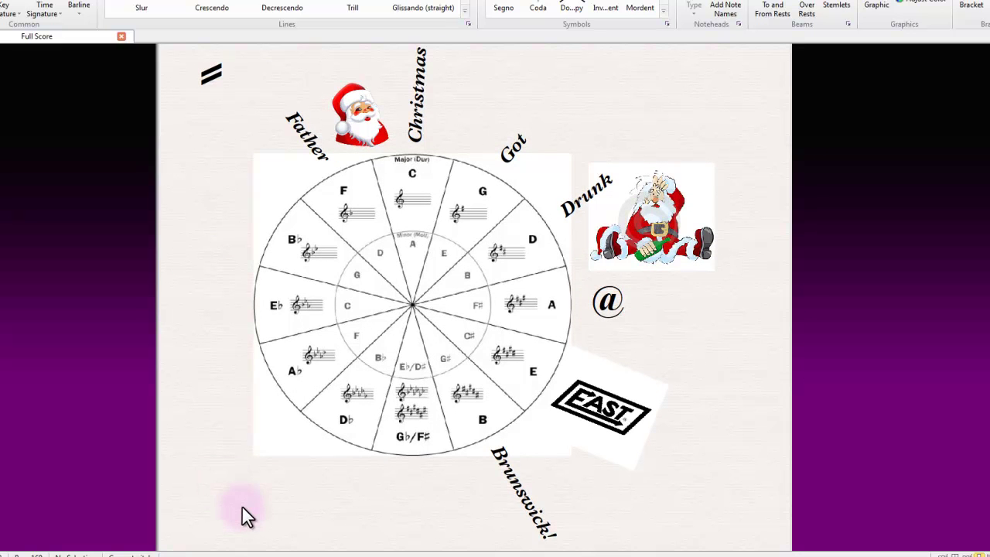
{"action": "left_click_drag", "start_coordinate": [242, 512], "coordinate": [274, 448]}
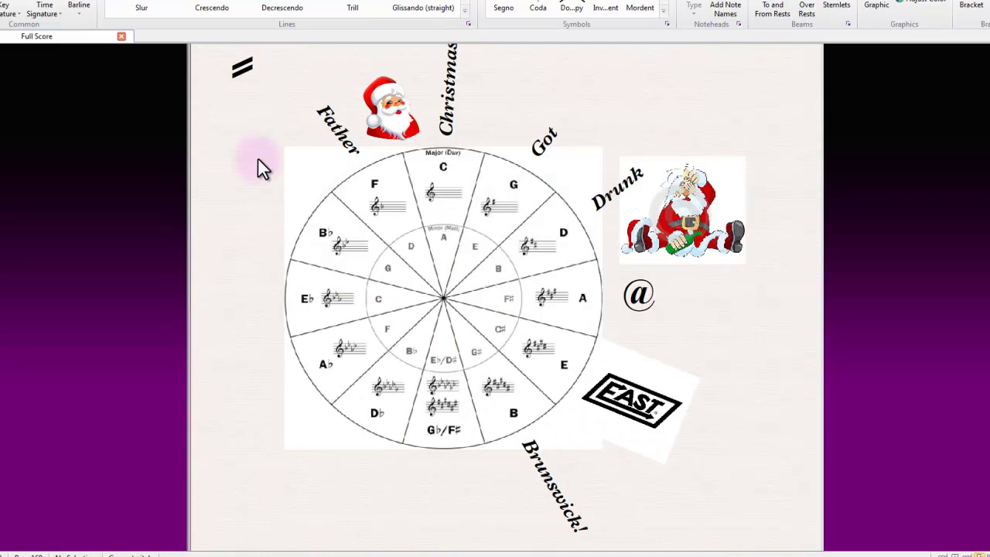
{"action": "left_click_drag", "start_coordinate": [258, 159], "coordinate": [267, 174]}
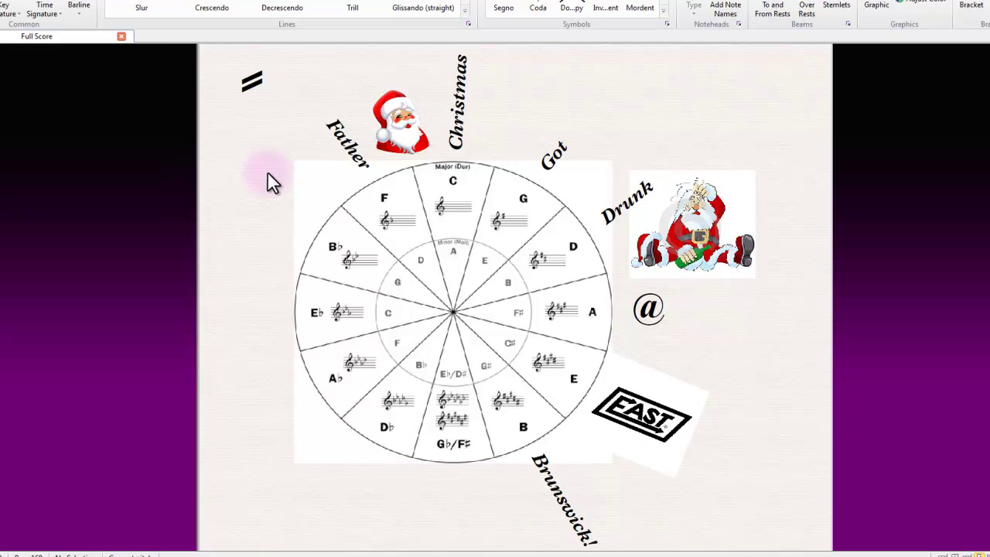